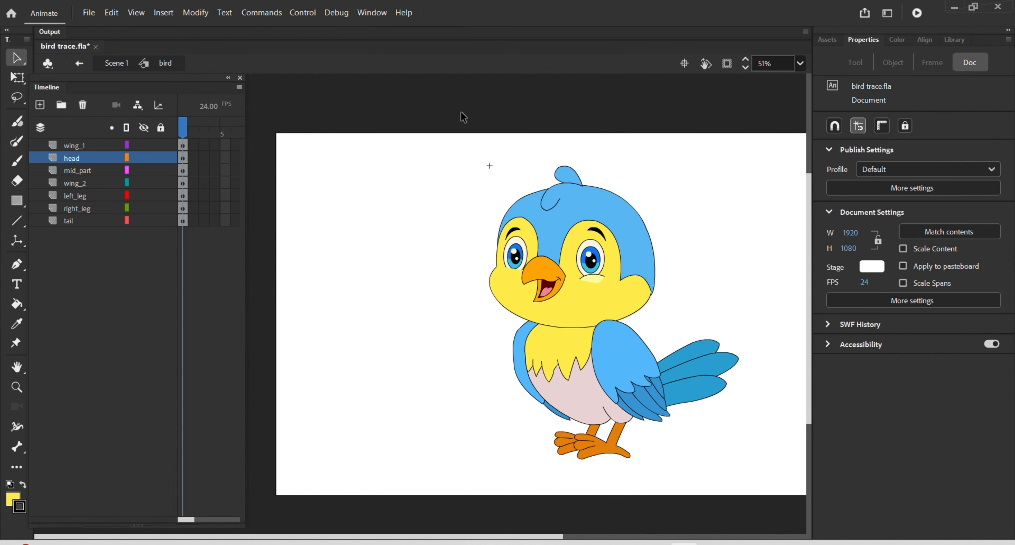
# - Inspect the head symbol and its nested head outline, test-move the eyes and undo it, and return to the bird symbol
pyautogui.doubleClick(557, 213)
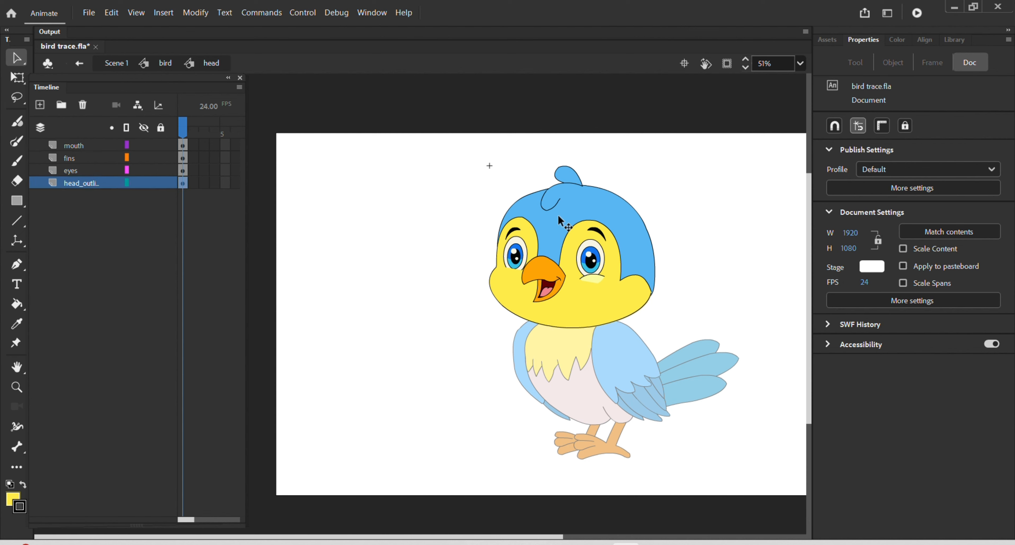
pyautogui.doubleClick(558, 216)
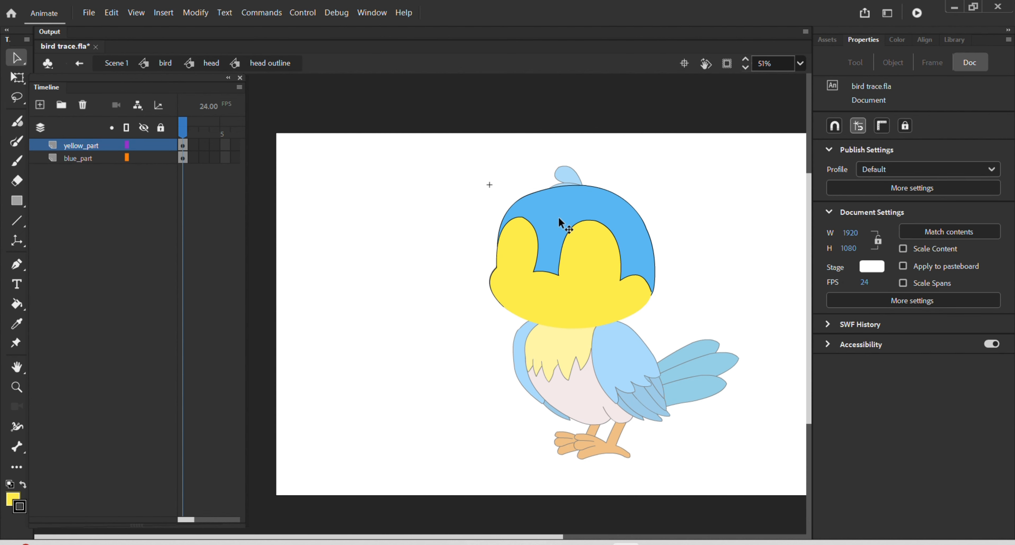
pyautogui.doubleClick(651, 216)
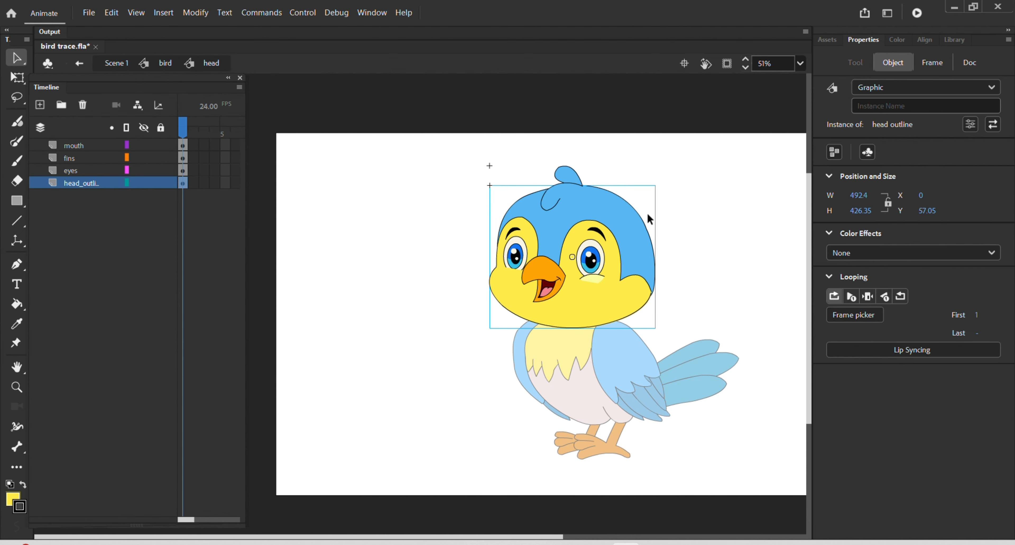
pyautogui.click(585, 272)
pyautogui.moveTo(585, 272); pyautogui.dragTo(467, 254)
pyautogui.hotkey('ctrl', 'z')
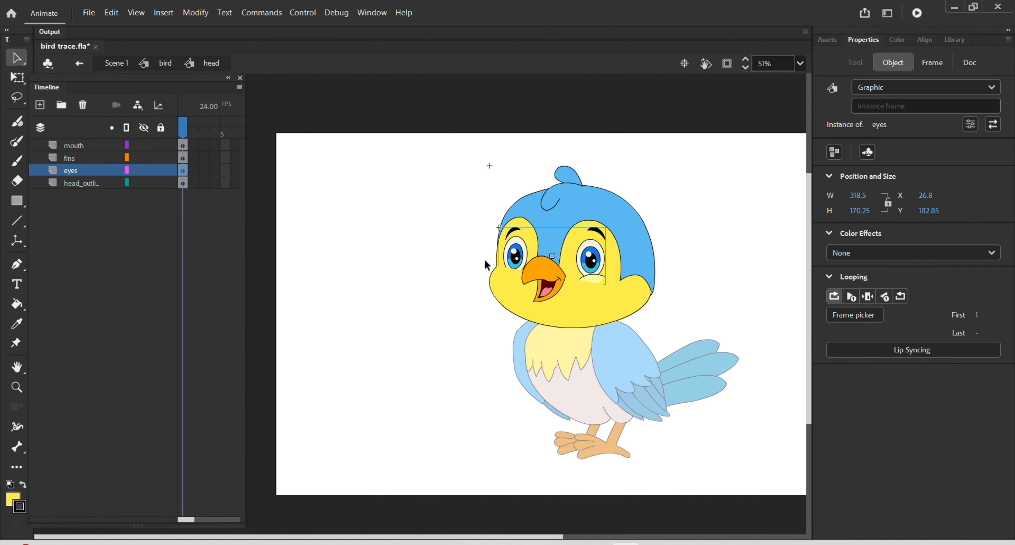
pyautogui.doubleClick(667, 237)
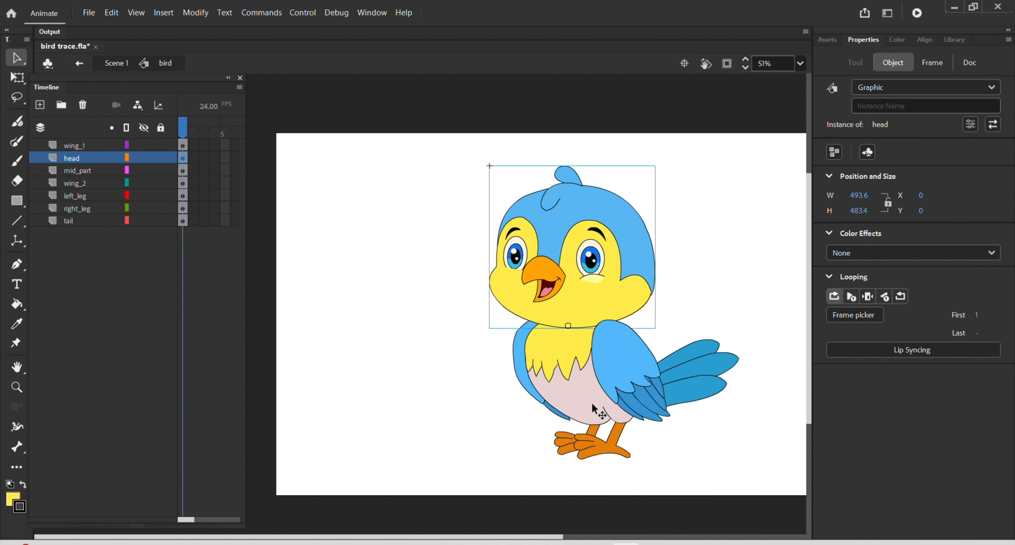
# - Try moving the head, undo the move, and step out to the main scene and back into the bird symbol
pyautogui.scroll(2, 592, 404)
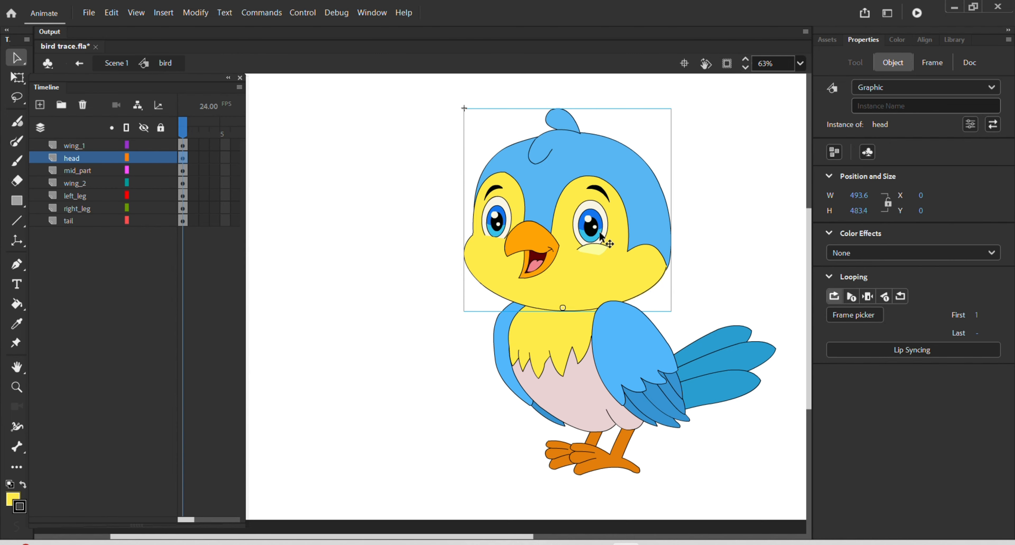
pyautogui.moveTo(608, 269); pyautogui.dragTo(572, 241)
pyautogui.hotkey('ctrl', 'z')
pyautogui.doubleClick(308, 213)
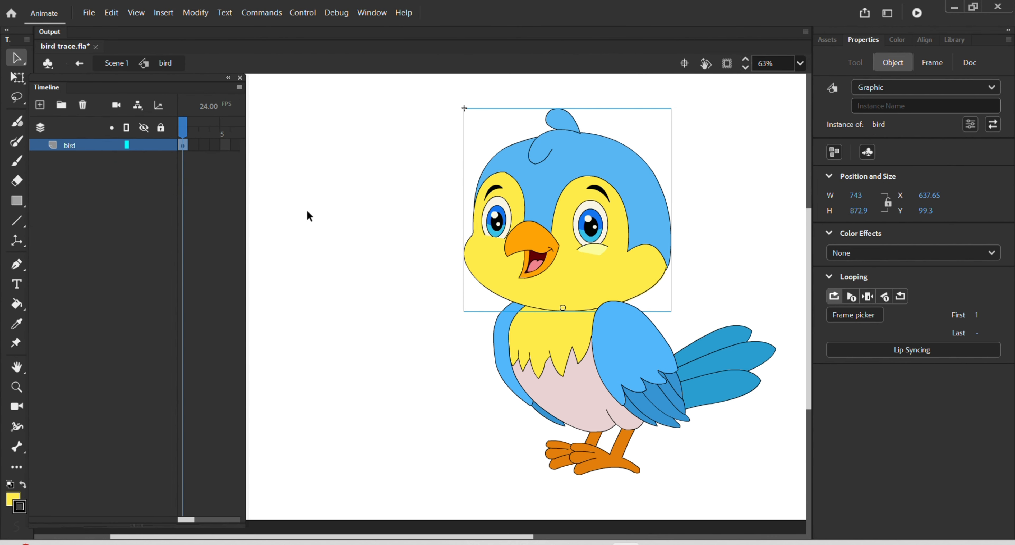
pyautogui.doubleClick(554, 216)
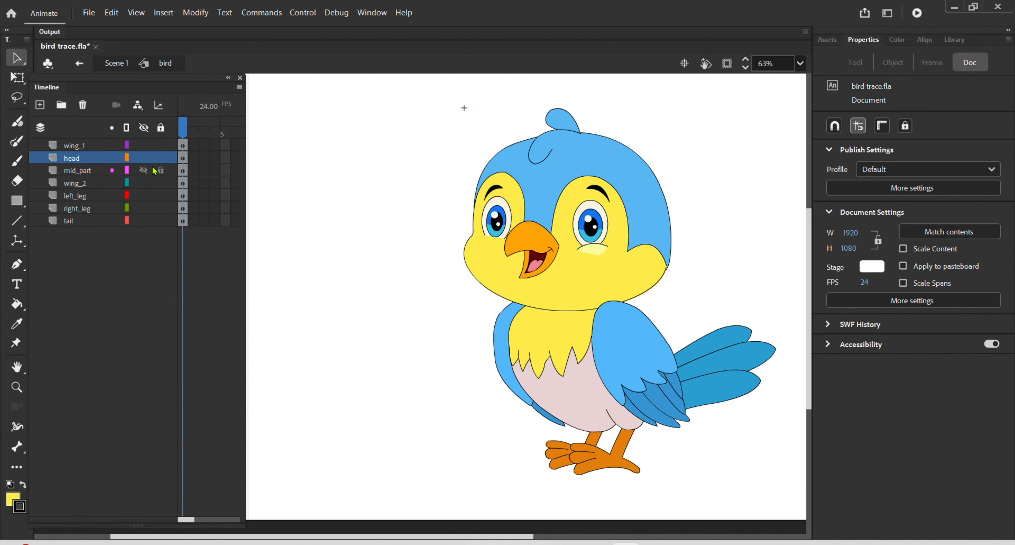
# - Hide the head layer to examine the body parts beneath it, and show the layer again
pyautogui.click(144, 157)
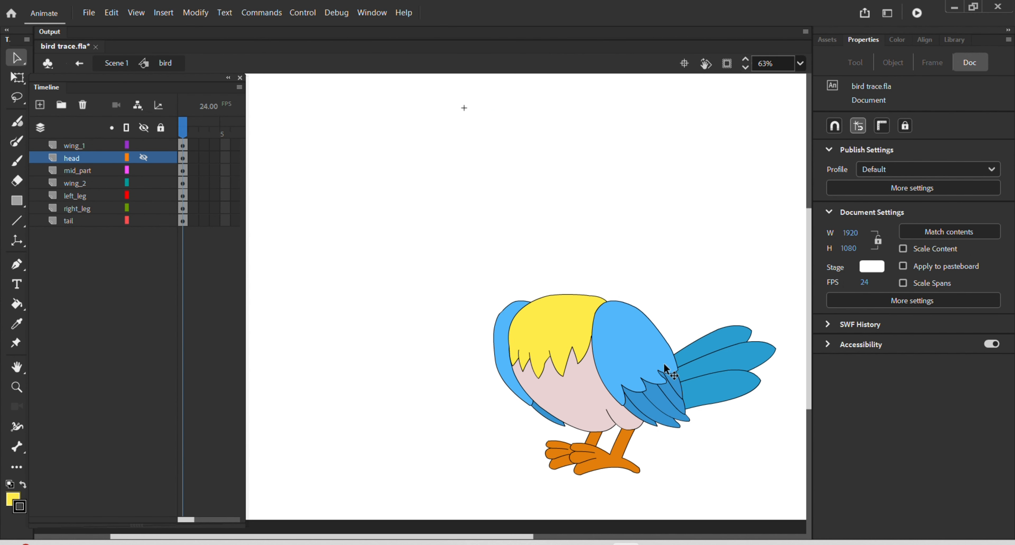
pyautogui.moveTo(715, 456); pyautogui.dragTo(646, 403)
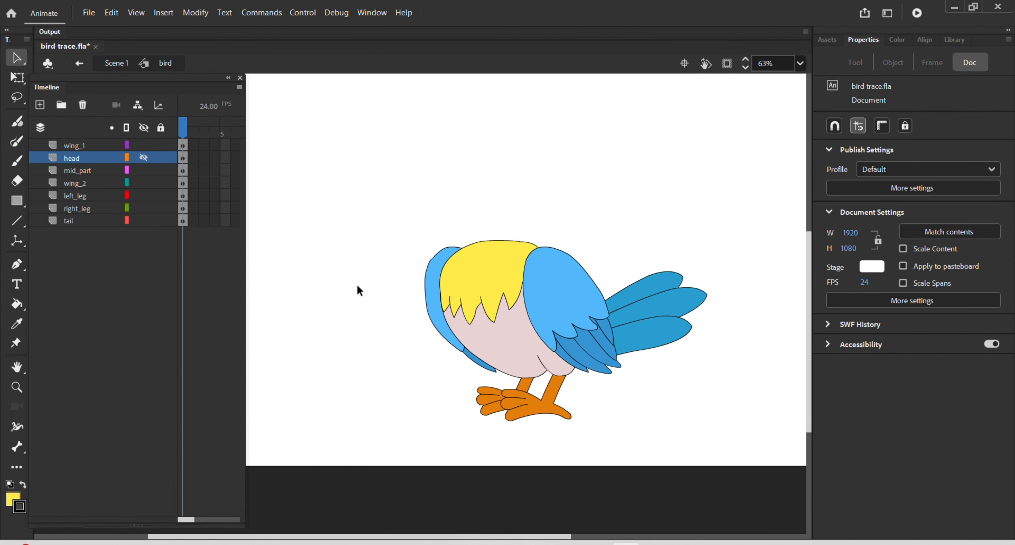
pyautogui.click(143, 157)
pyautogui.scroll(3, 506, 274)
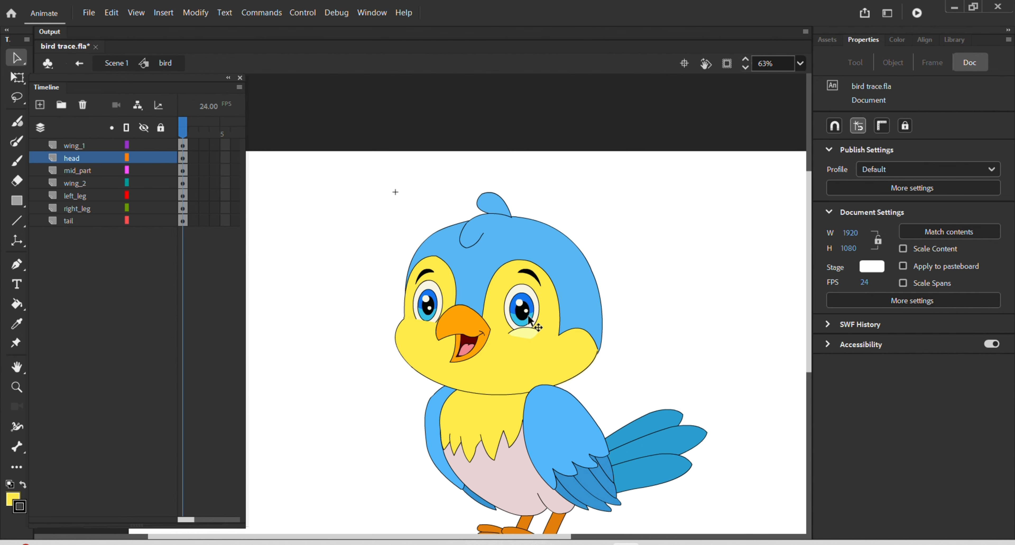
pyautogui.scroll(-3, 535, 299)
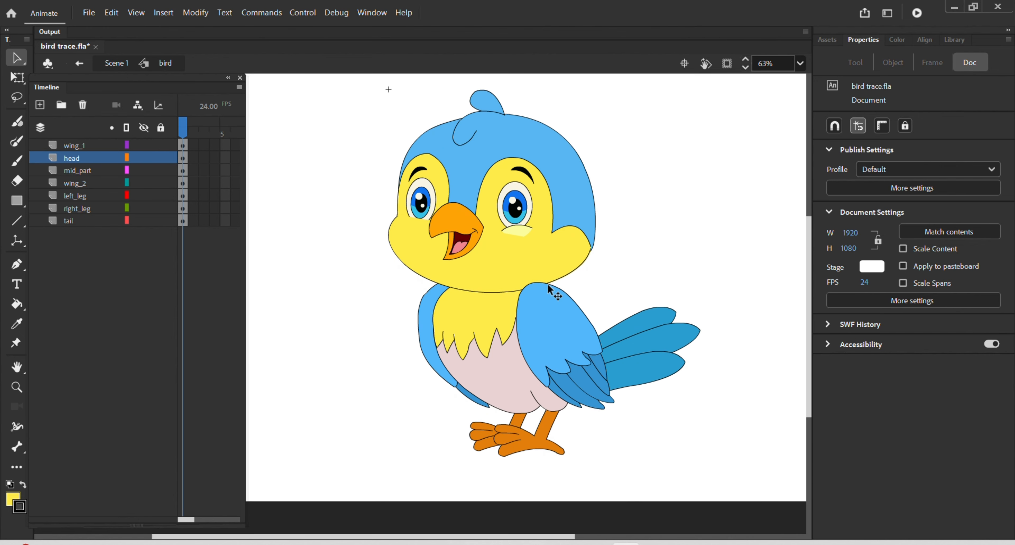
# - Check the bird's separate parts by selecting the mid part, both wings, the tail and both legs one by one
pyautogui.click(480, 318)
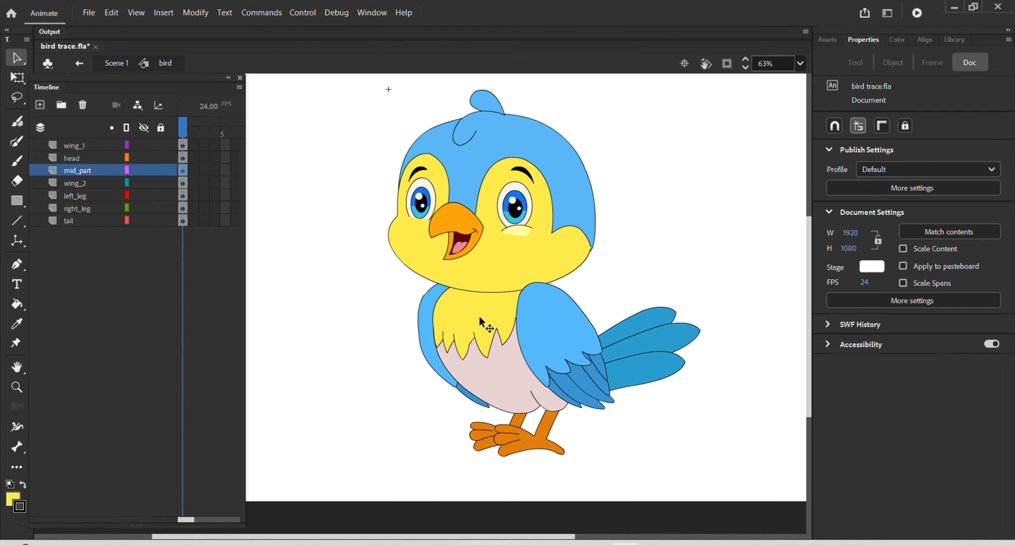
pyautogui.click(528, 324)
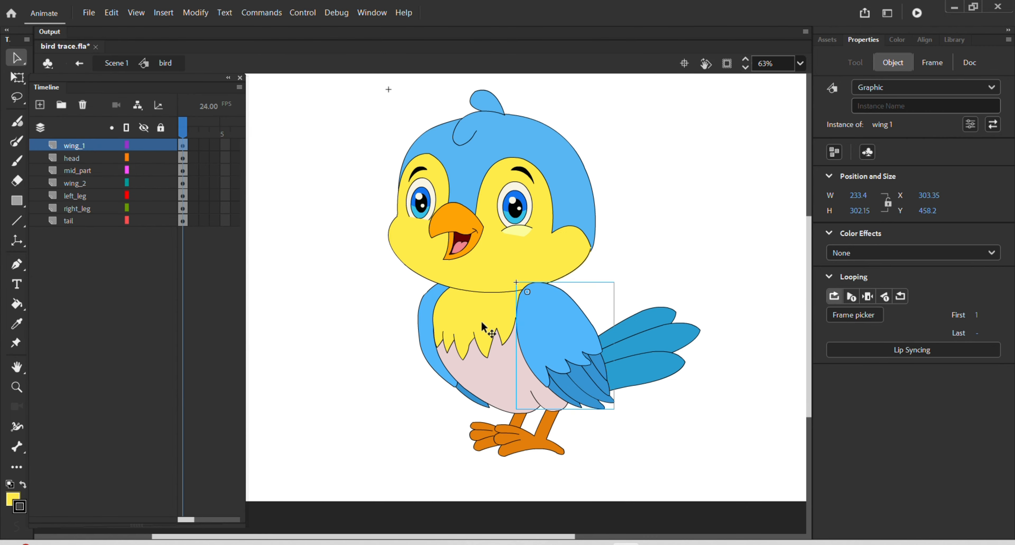
pyautogui.click(421, 326)
pyautogui.click(647, 355)
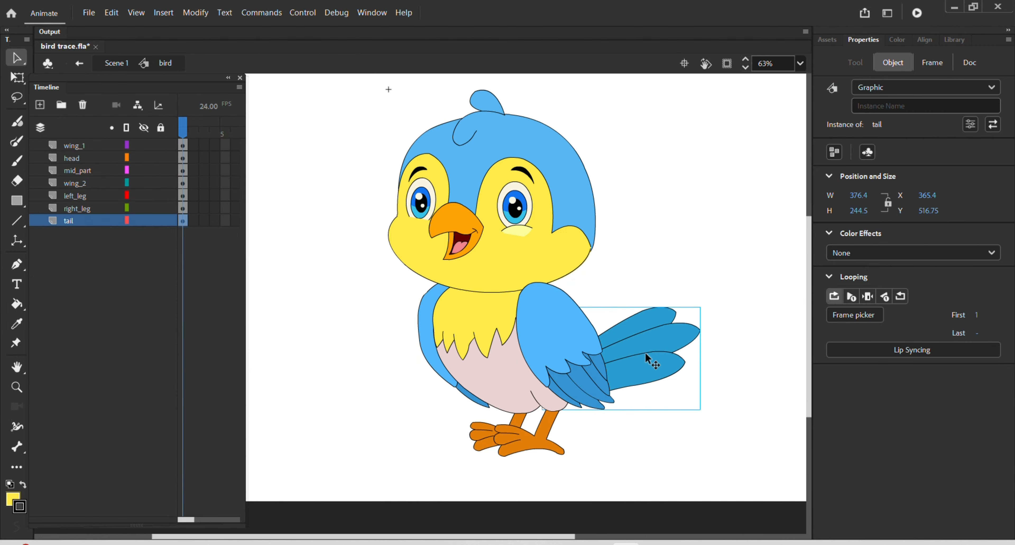
pyautogui.click(544, 424)
pyautogui.click(485, 432)
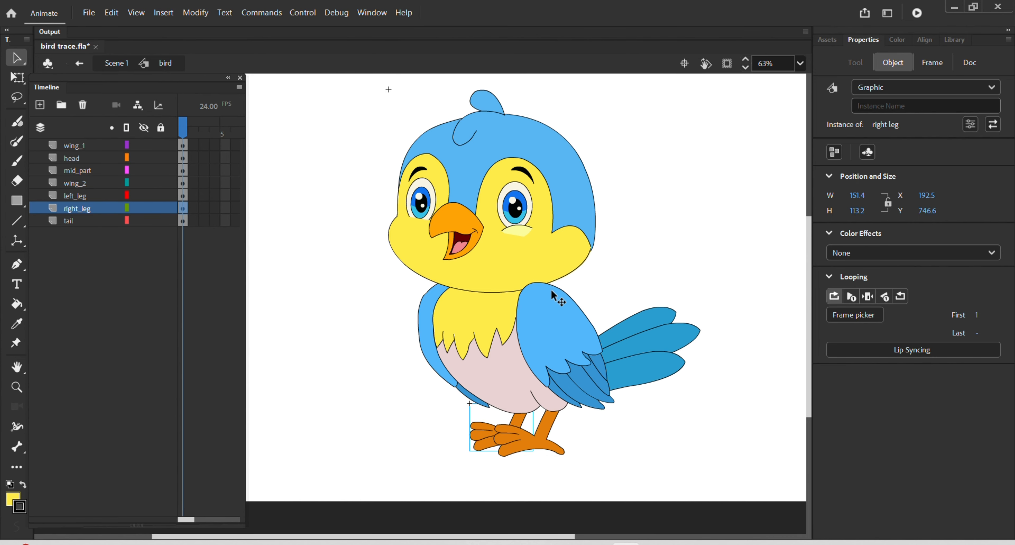
# - Try moving the mid part away from the bird's body and undo the move
pyautogui.click(493, 318)
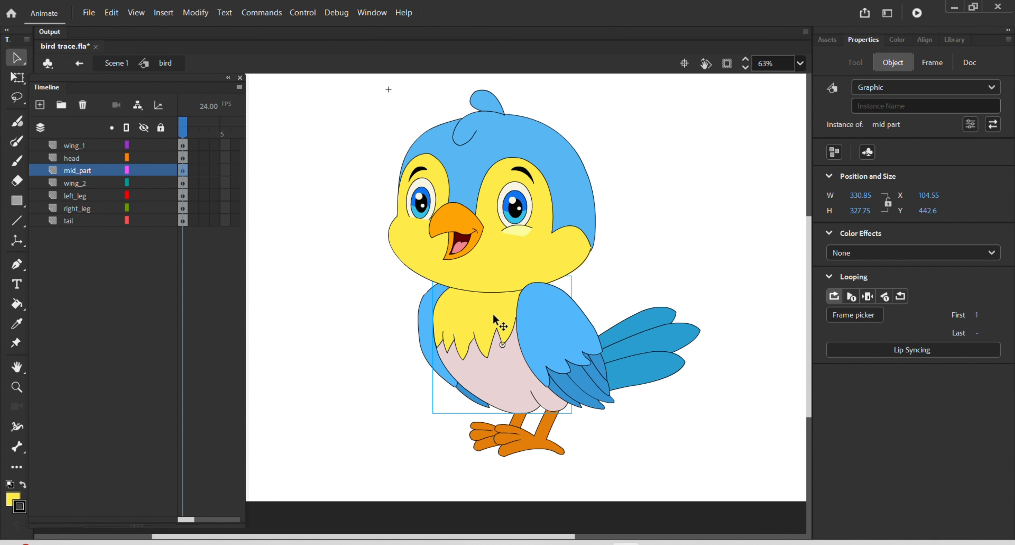
pyautogui.moveTo(493, 318); pyautogui.dragTo(307, 321)
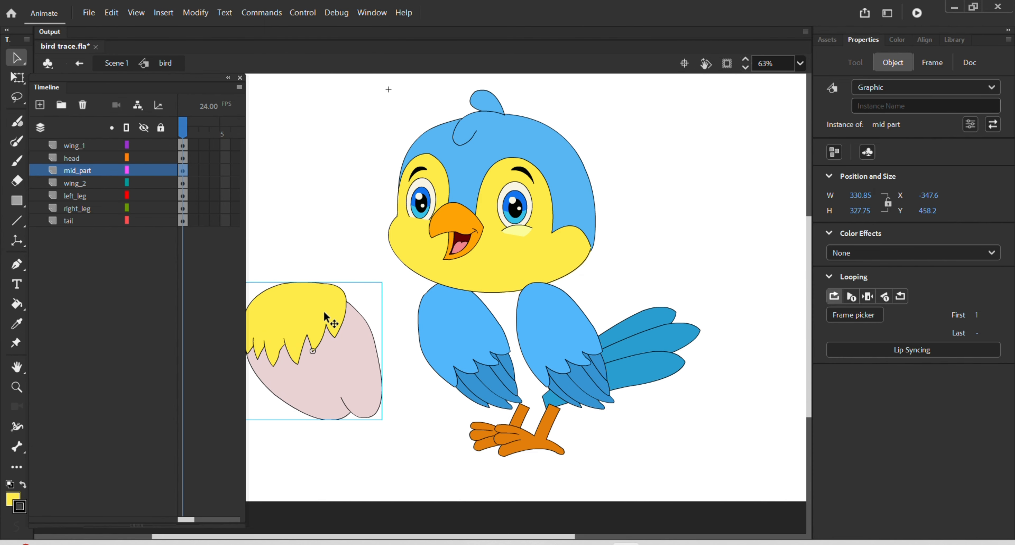
pyautogui.hotkey('ctrl', 'z')
# - Open the mid part symbol for editing and clear the selection
pyautogui.doubleClick(481, 339)
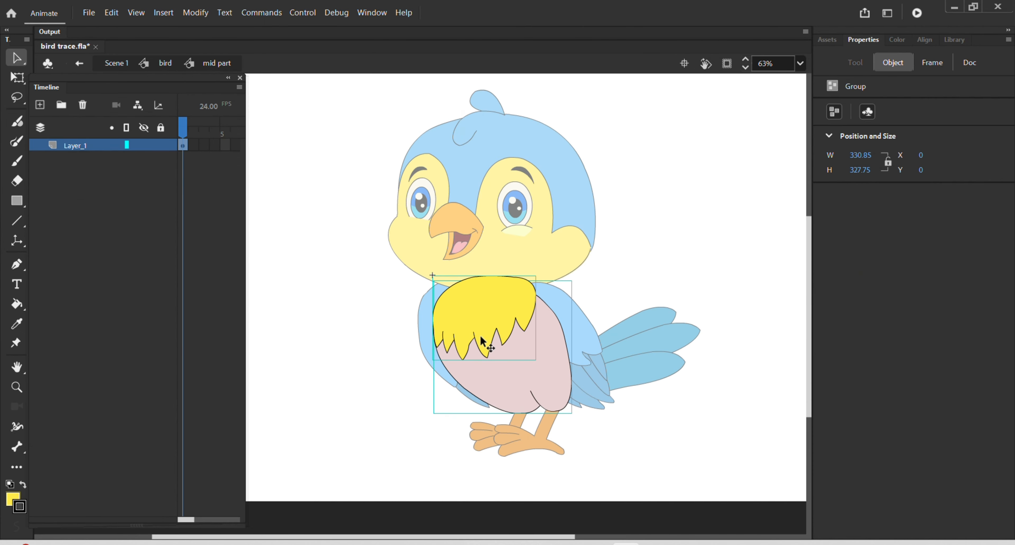
pyautogui.click(620, 248)
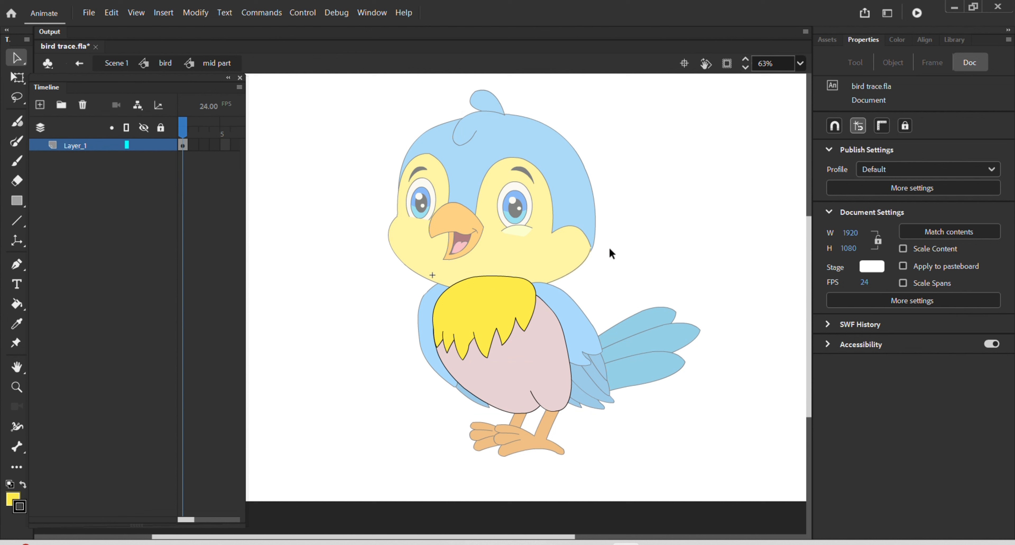
# - Try pulling the yellow chest group and the pink belly group apart, and undo both moves
pyautogui.click(519, 314)
pyautogui.moveTo(528, 307); pyautogui.dragTo(699, 259)
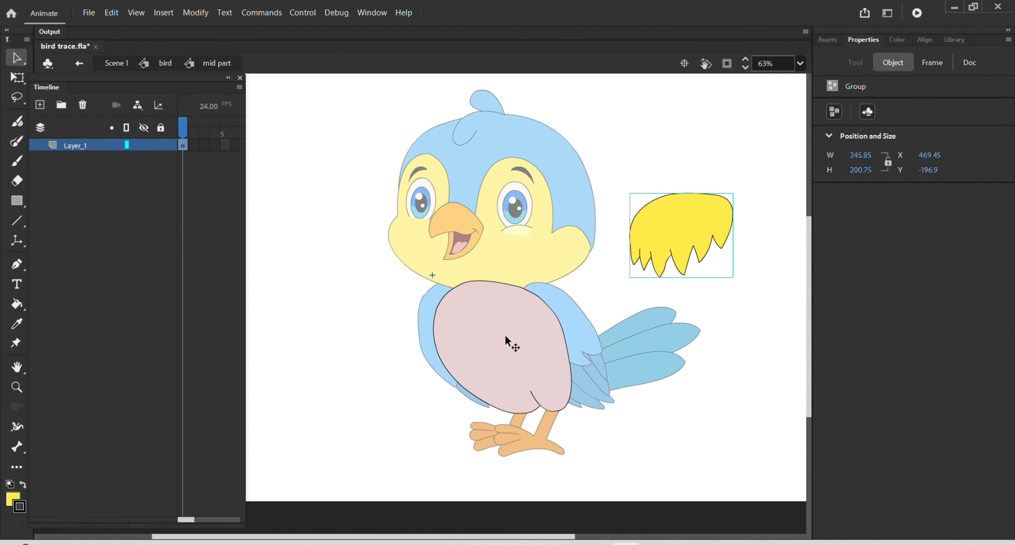
pyautogui.moveTo(506, 337); pyautogui.dragTo(379, 268)
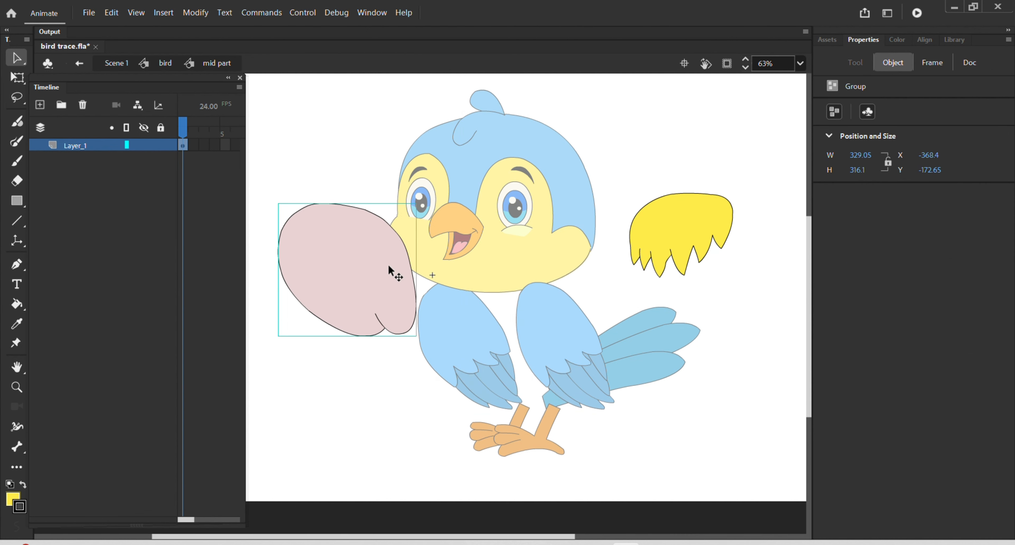
pyautogui.hotkey('ctrl', 'z')
pyautogui.hotkey('ctrl', 'z')
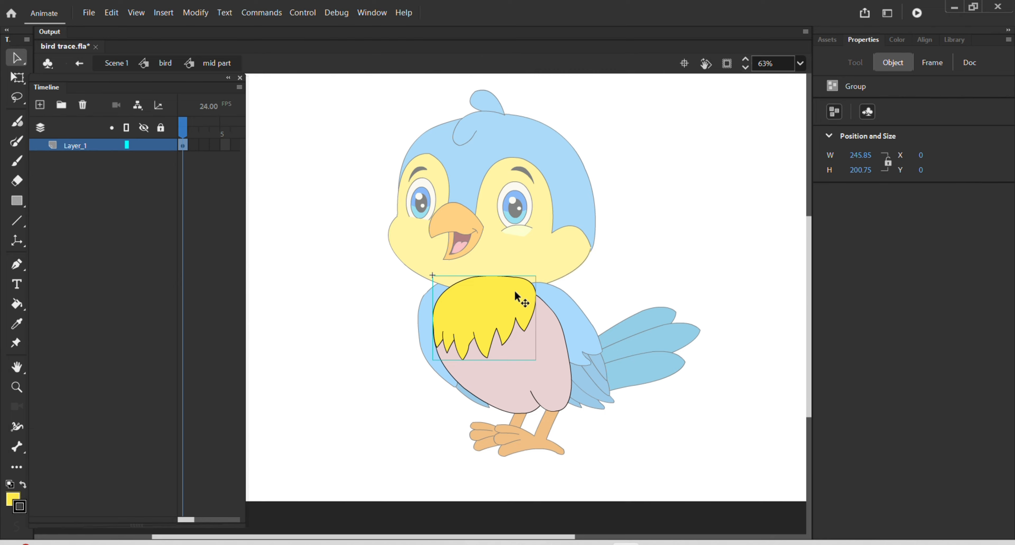
# - Convert the yellow chest group to a graphic symbol named "yellow mid part"
pyautogui.press('F8')
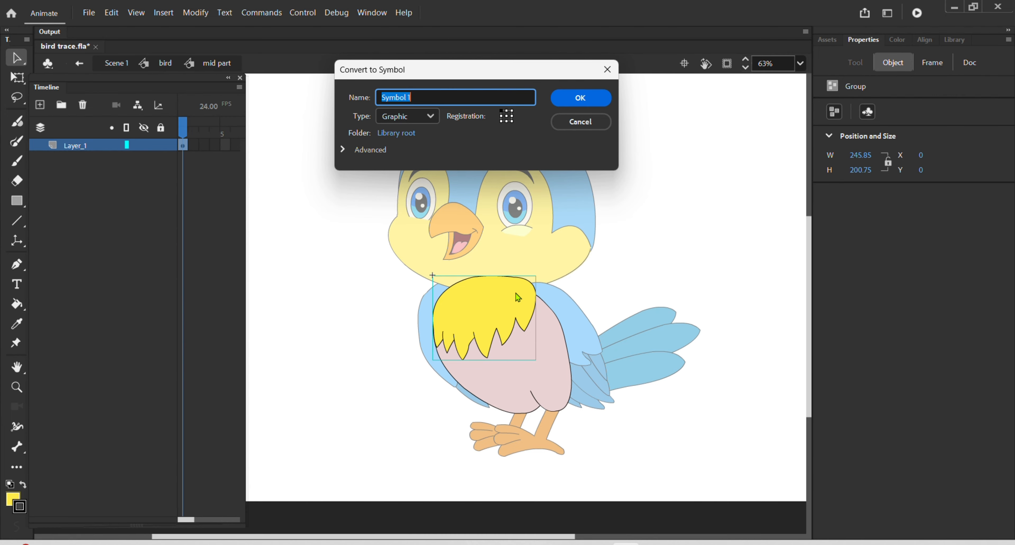
pyautogui.write('yellow mid part')
pyautogui.click(590, 98)
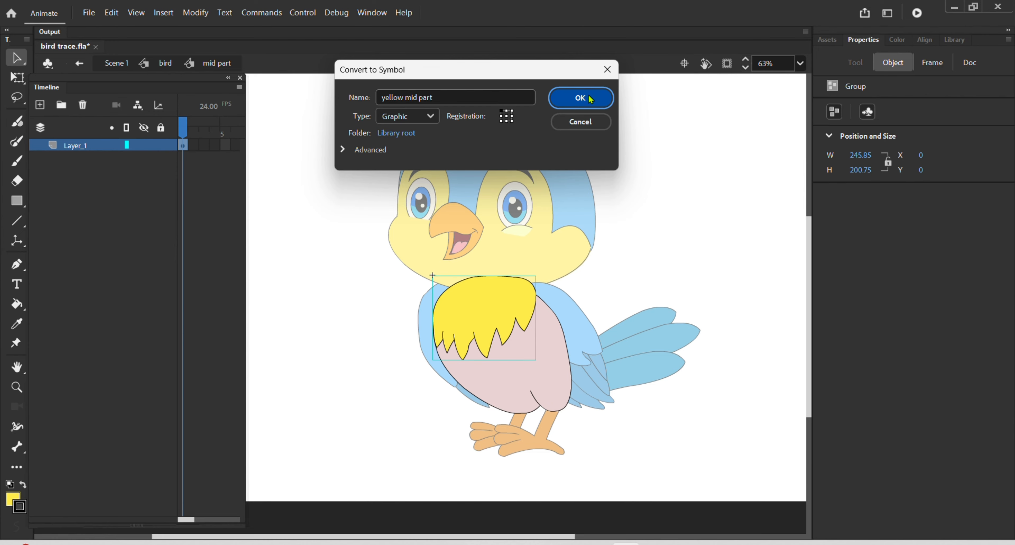
# - Convert the pink belly group to a graphic symbol named "lower mid part" and send it behind the yellow chest
pyautogui.click(557, 360)
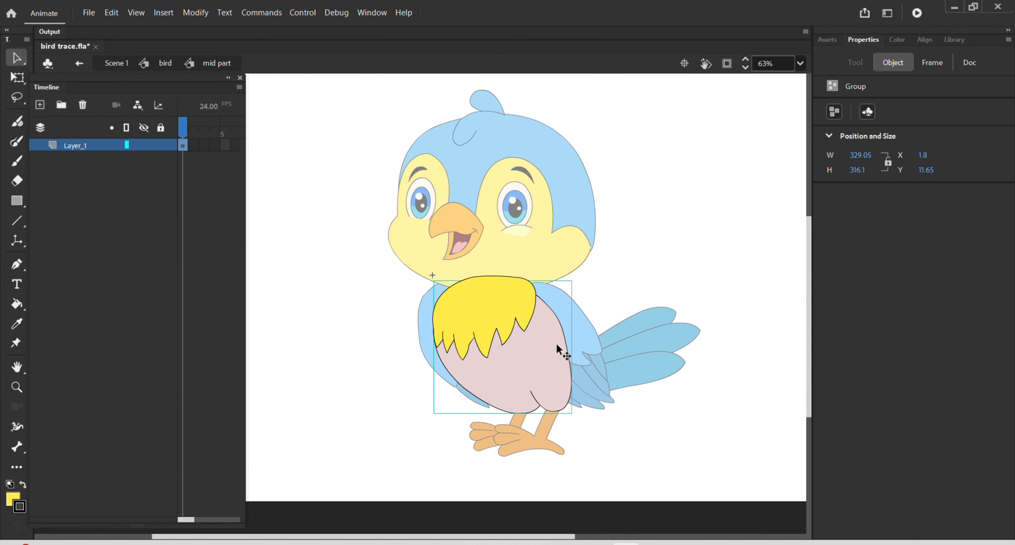
pyautogui.press('F8')
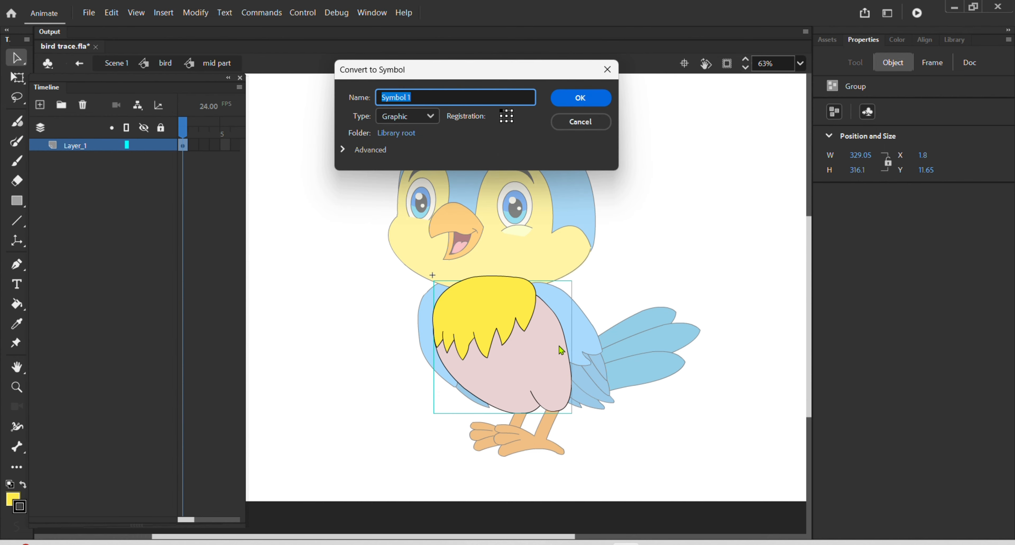
pyautogui.write('lower mid part')
pyautogui.press('Return')
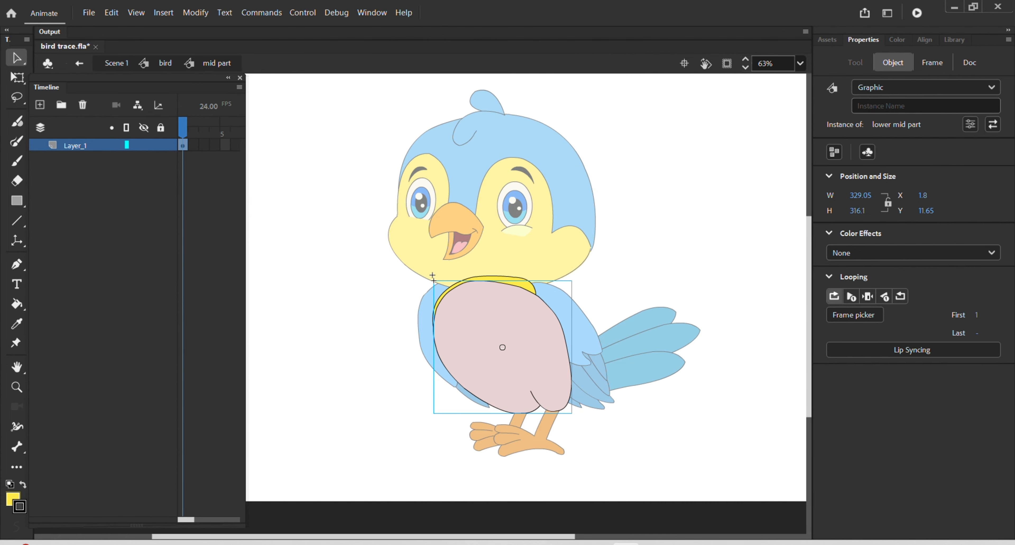
pyautogui.hotkey('ctrl', 'shift', 'Down')
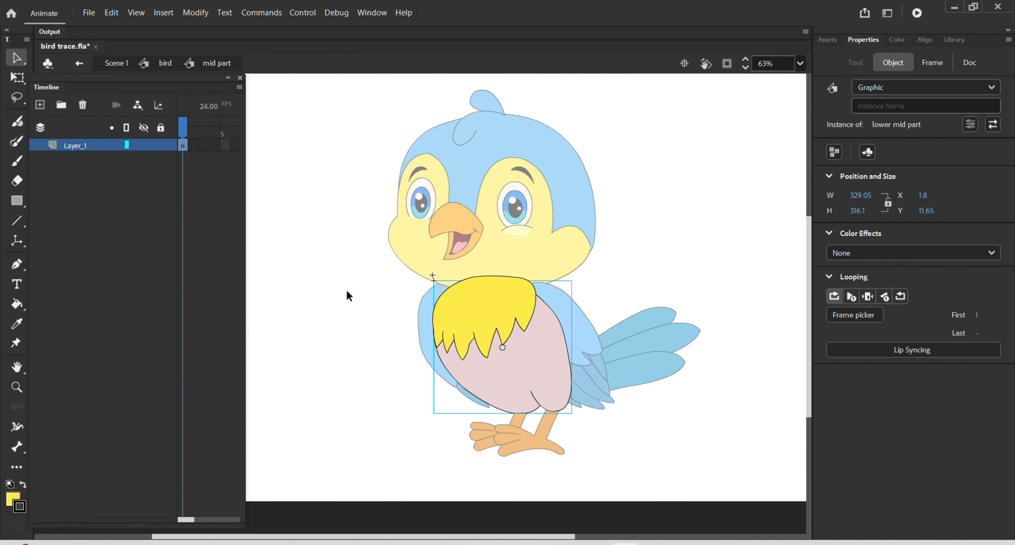
# - Distribute both mid part symbols to separate layers and return to the bird symbol
pyautogui.click(346, 271)
pyautogui.moveTo(356, 238); pyautogui.dragTo(642, 465)
pyautogui.rightClick(496, 333)
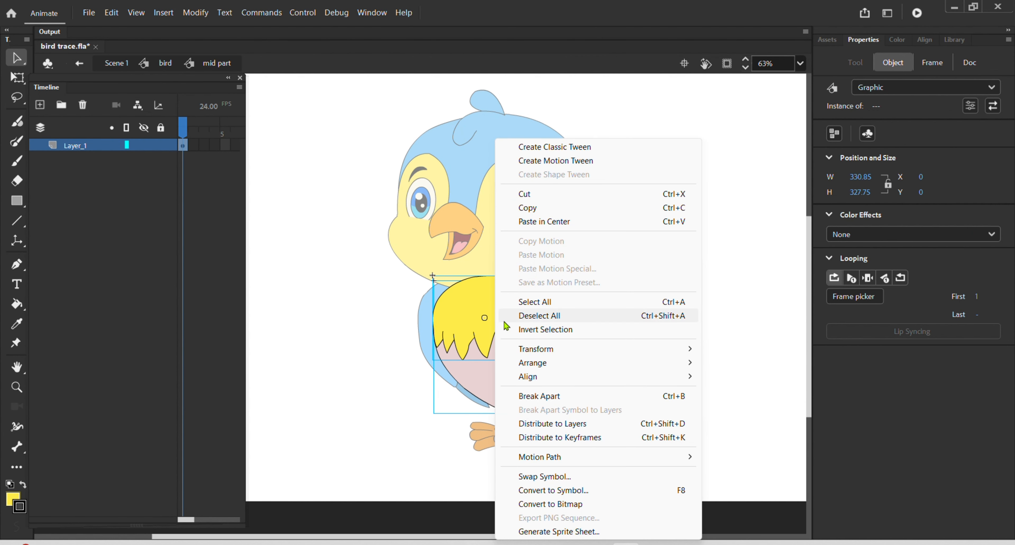
pyautogui.click(608, 424)
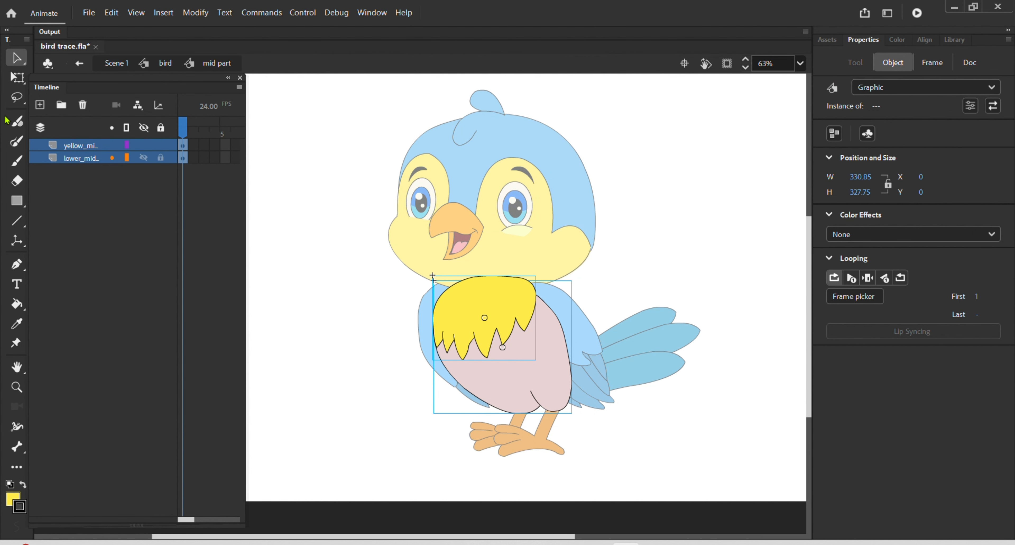
pyautogui.click(365, 339)
pyautogui.doubleClick(364, 336)
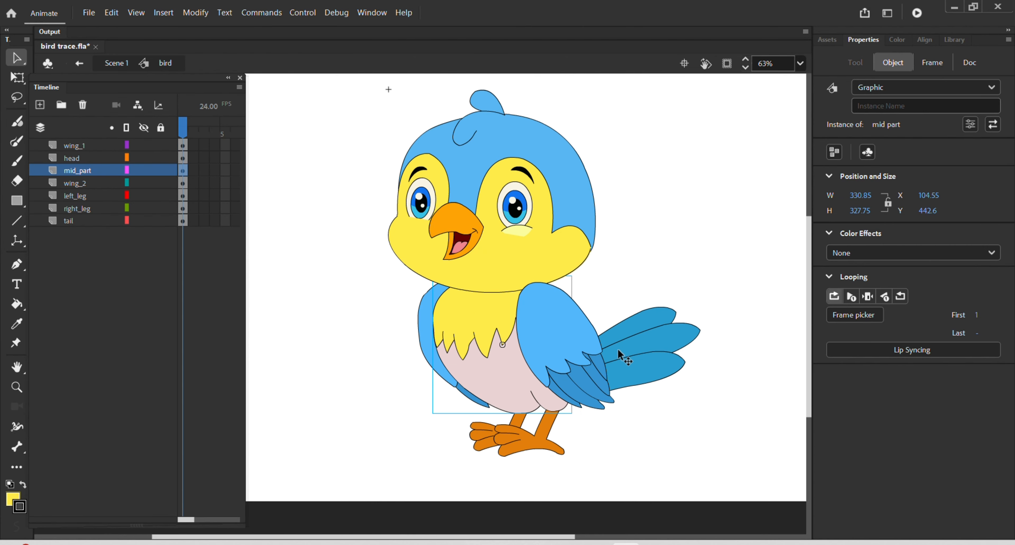
# - Look inside the left leg symbol to check its contents and return to the bird symbol
pyautogui.click(528, 436)
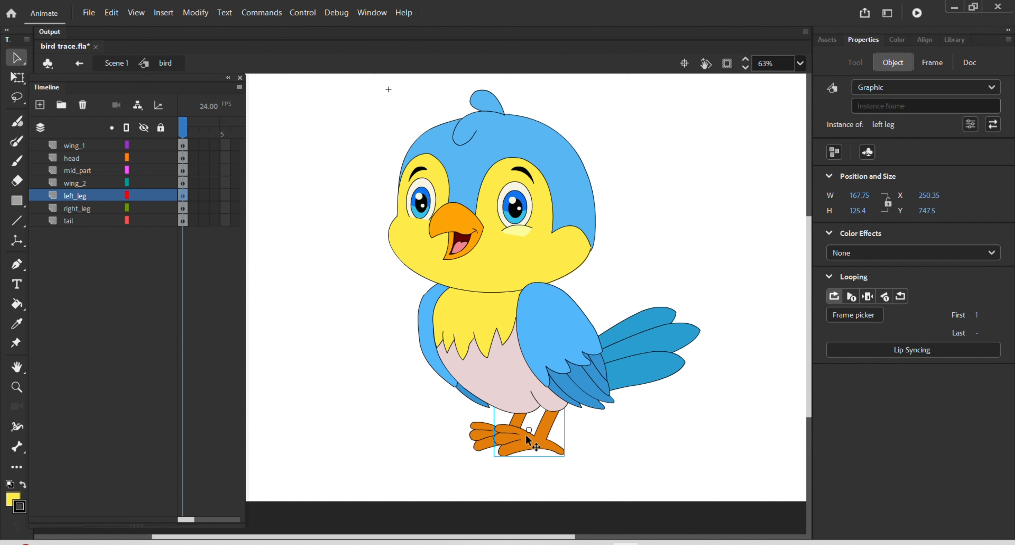
pyautogui.doubleClick(527, 436)
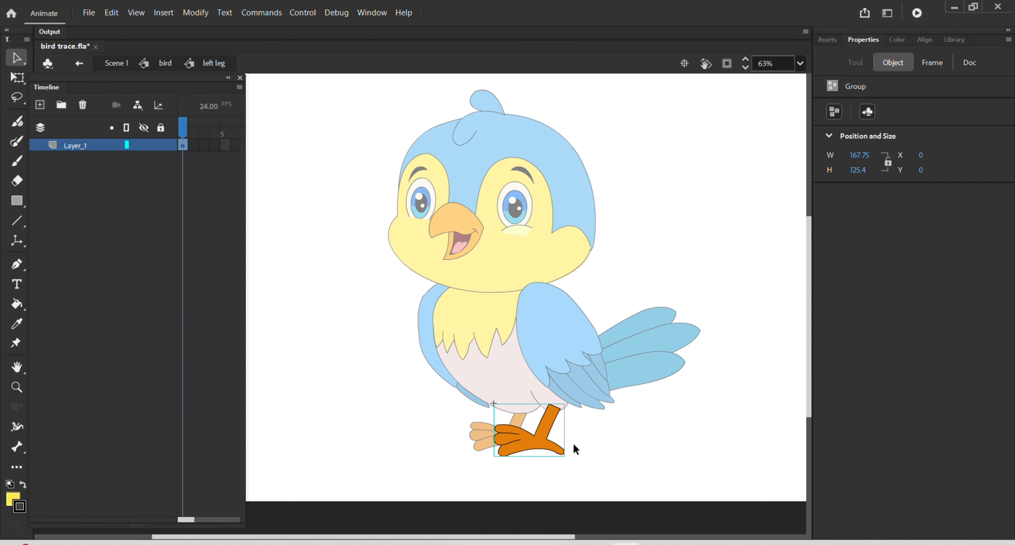
pyautogui.doubleClick(439, 430)
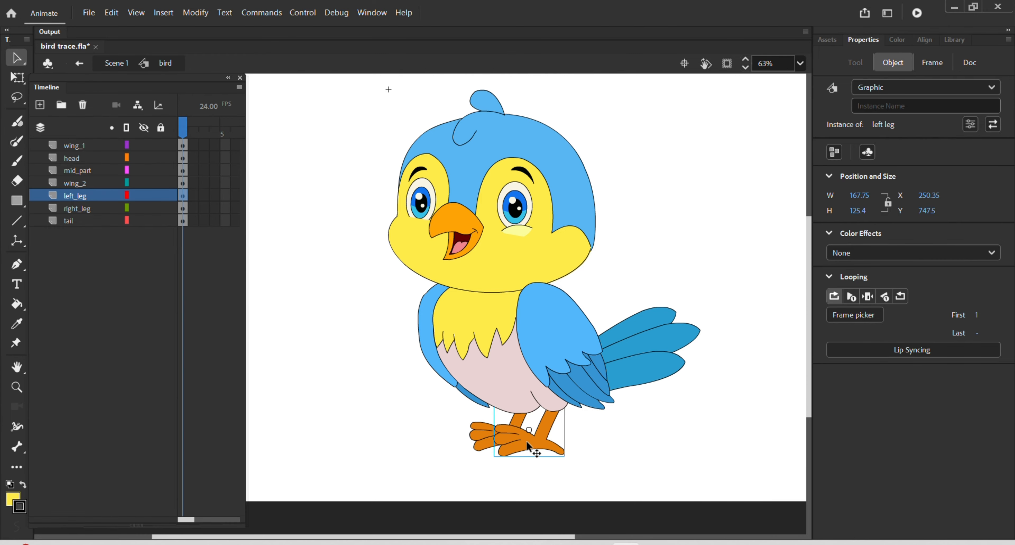
# - Inspect the leg group inside the left leg symbol and return to the bird symbol
pyautogui.scroll(2, 526, 442)
pyautogui.scroll(1, 526, 445)
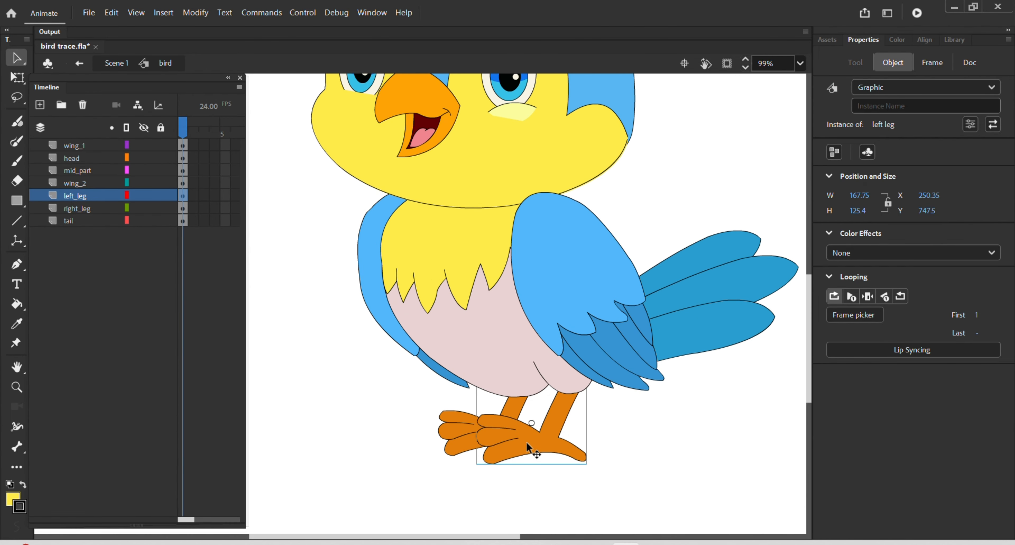
pyautogui.doubleClick(509, 443)
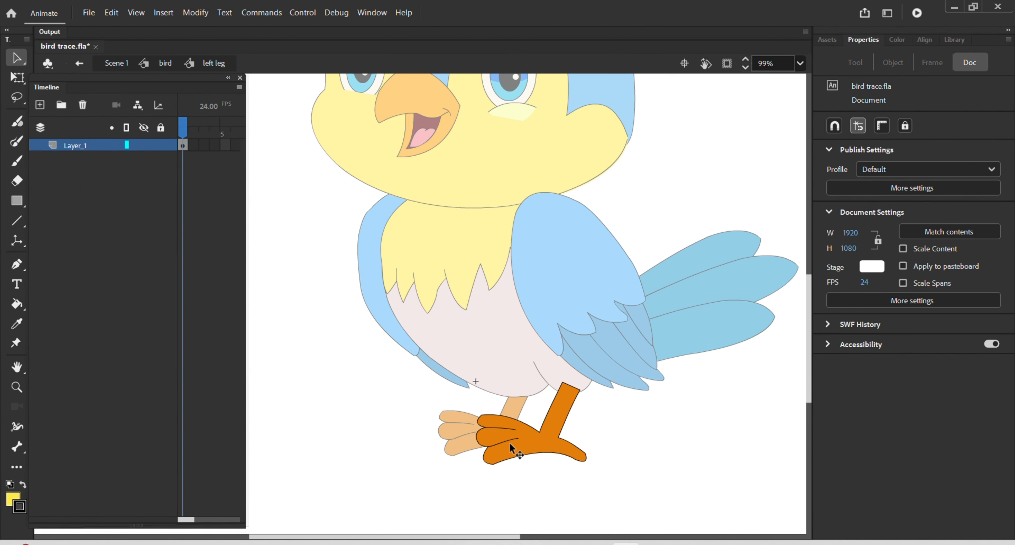
pyautogui.click(540, 449)
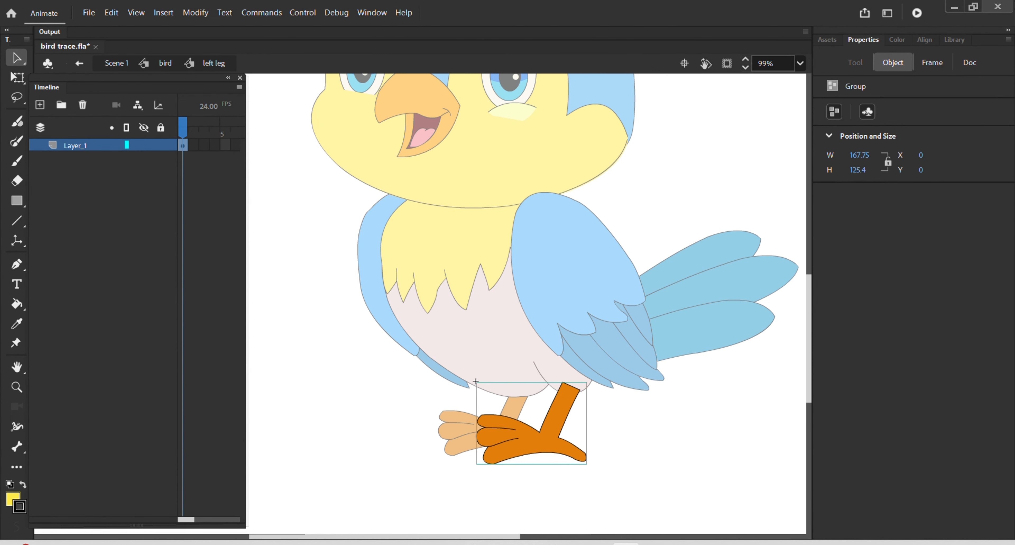
pyautogui.doubleClick(650, 422)
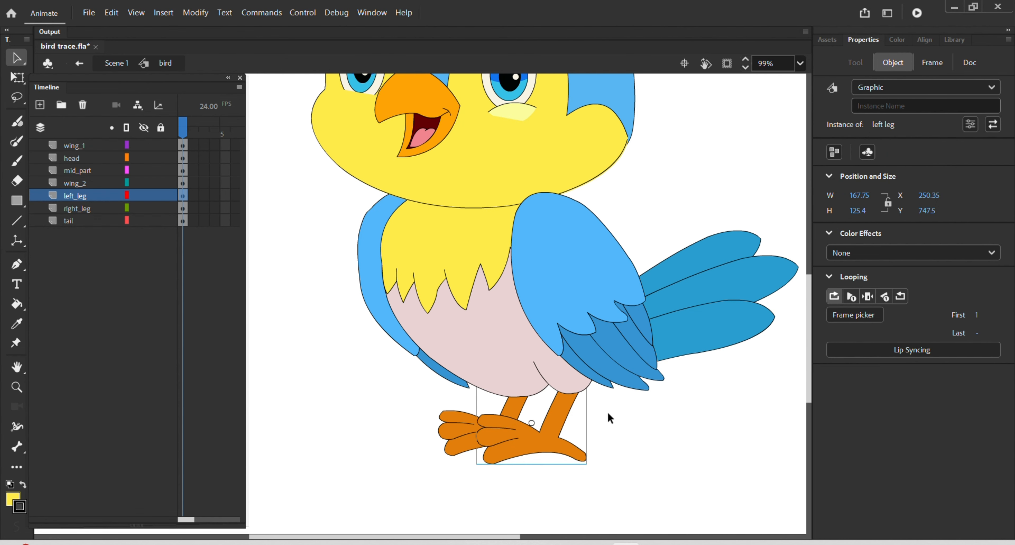
pyautogui.doubleClick(562, 410)
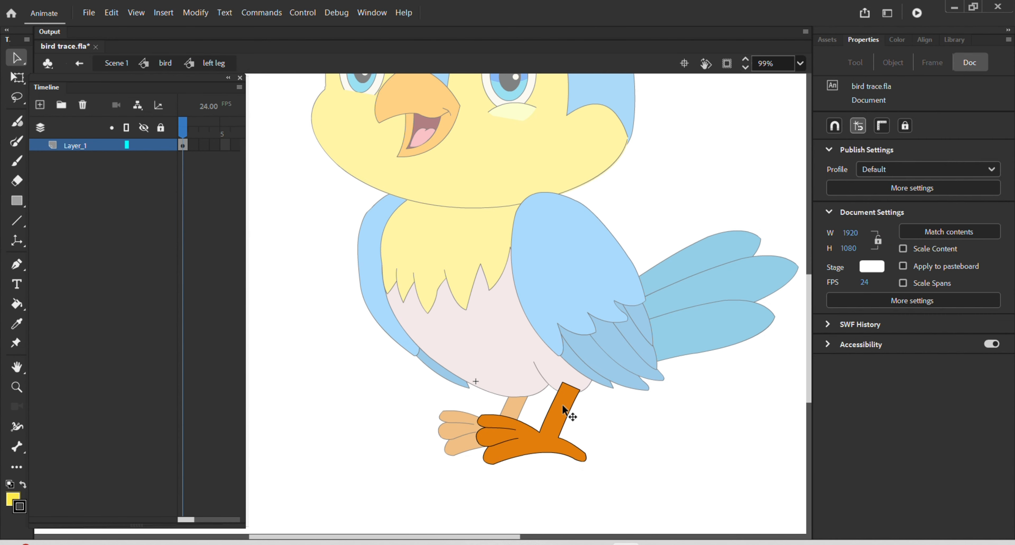
pyautogui.doubleClick(593, 408)
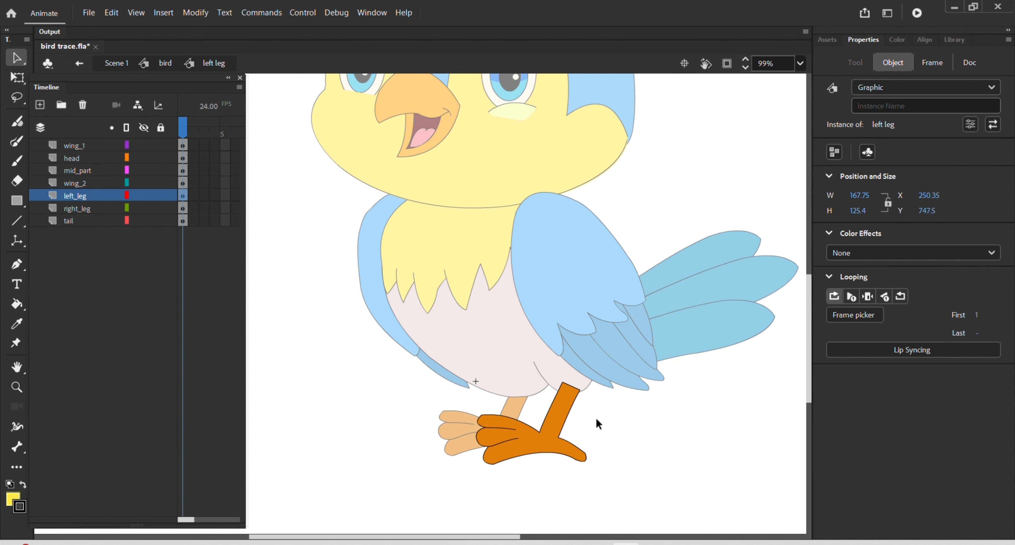
# - Convert the group inside the left leg symbol to a graphic symbol named "left leg 2" and return to the bird symbol
pyautogui.doubleClick(557, 403)
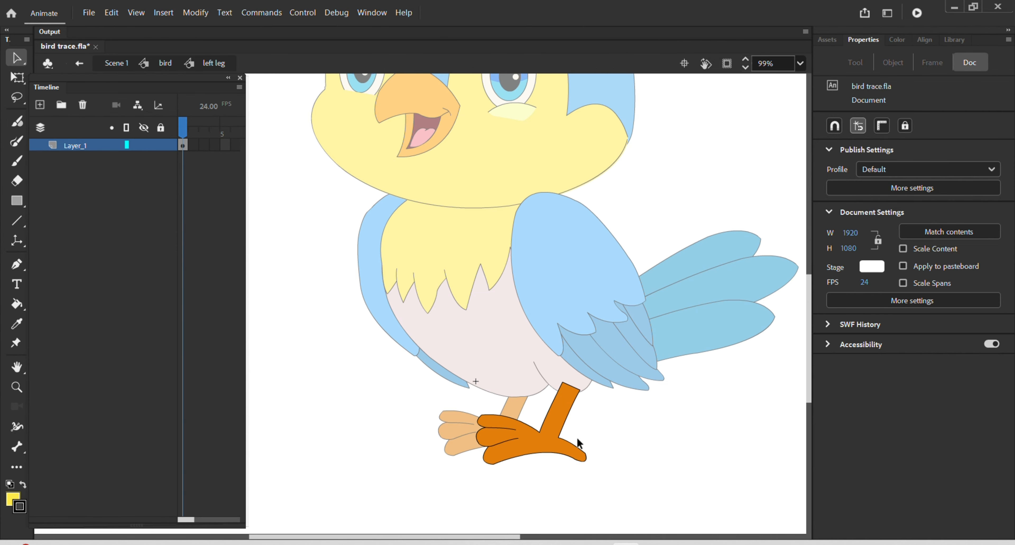
pyautogui.click(551, 419)
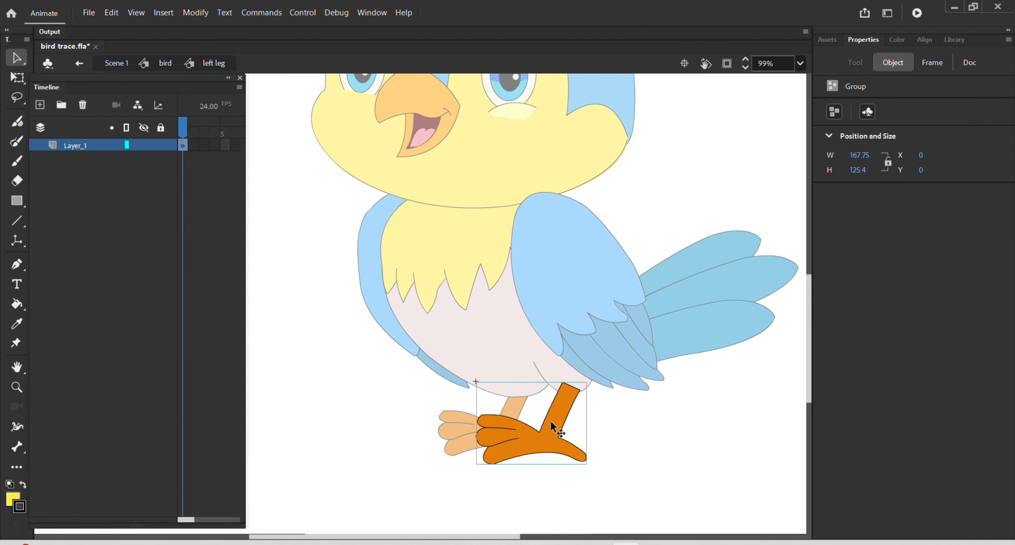
pyautogui.press('F8')
pyautogui.write('left')
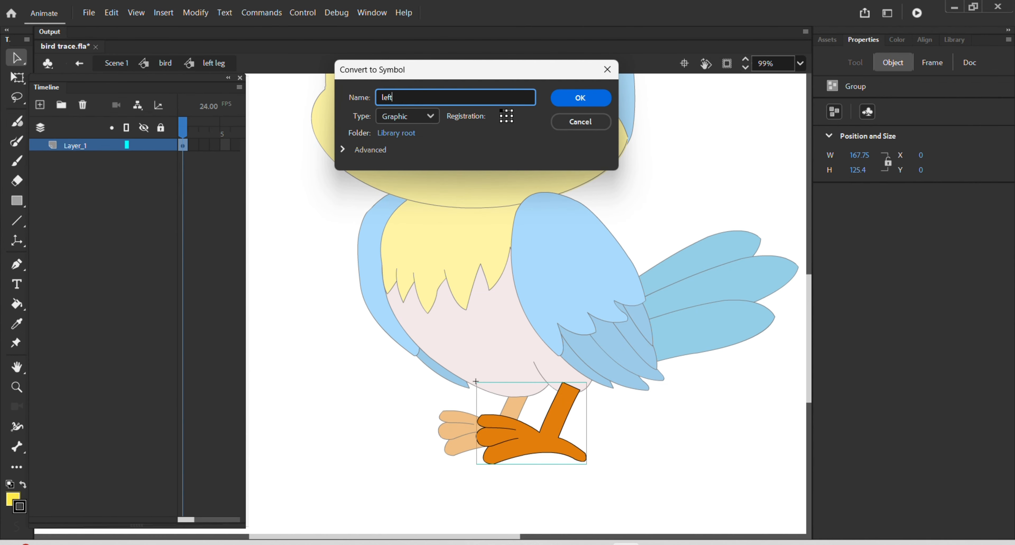
pyautogui.write(' leg 2')
pyautogui.press('Return')
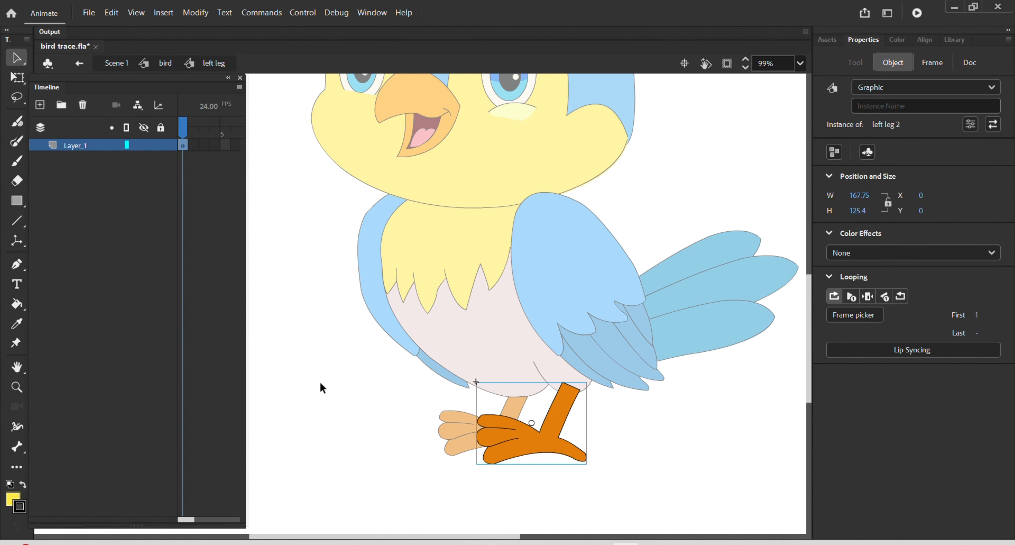
pyautogui.doubleClick(392, 427)
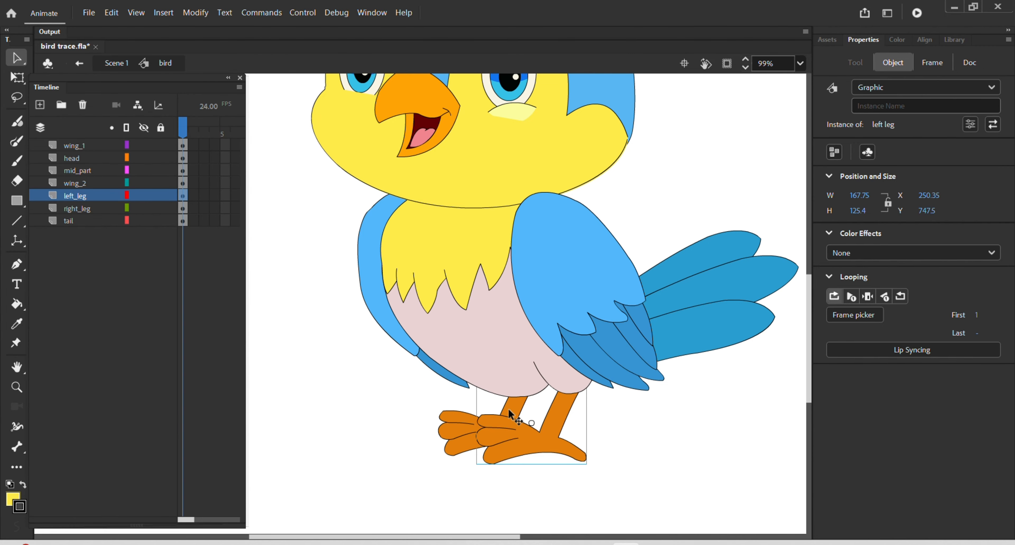
# - Convert the group inside the right leg symbol to a graphic symbol named "right leg 2"
pyautogui.click(463, 420)
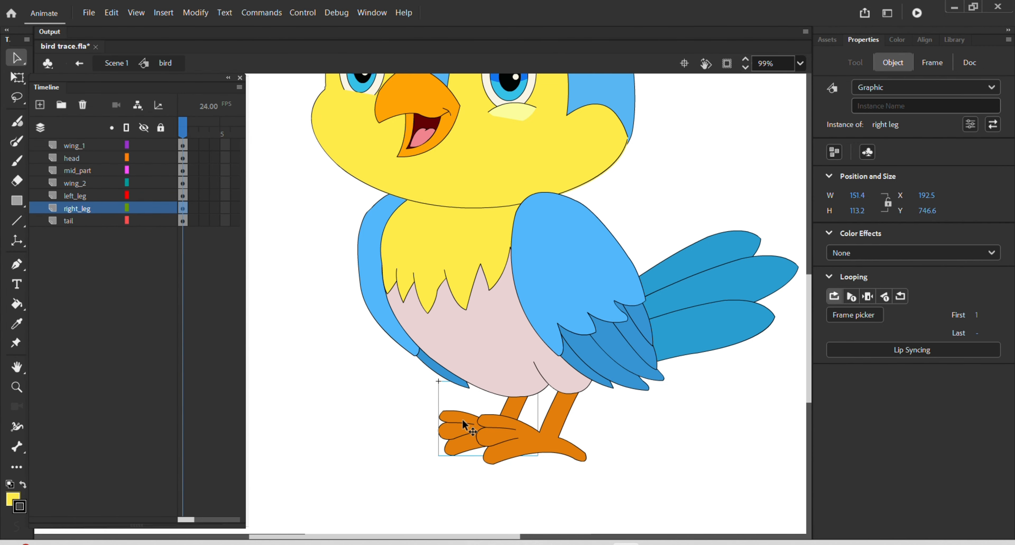
pyautogui.doubleClick(461, 418)
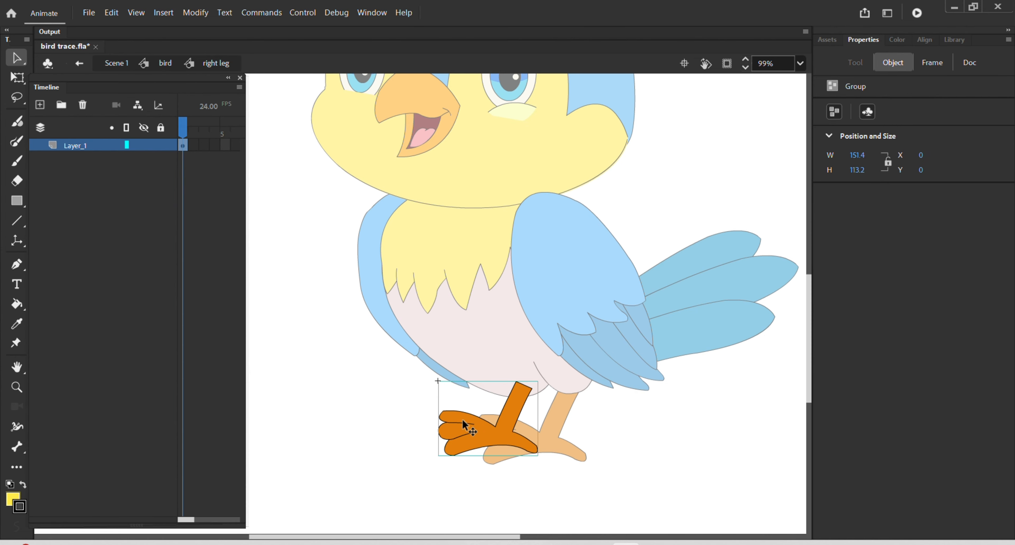
pyautogui.press('F8')
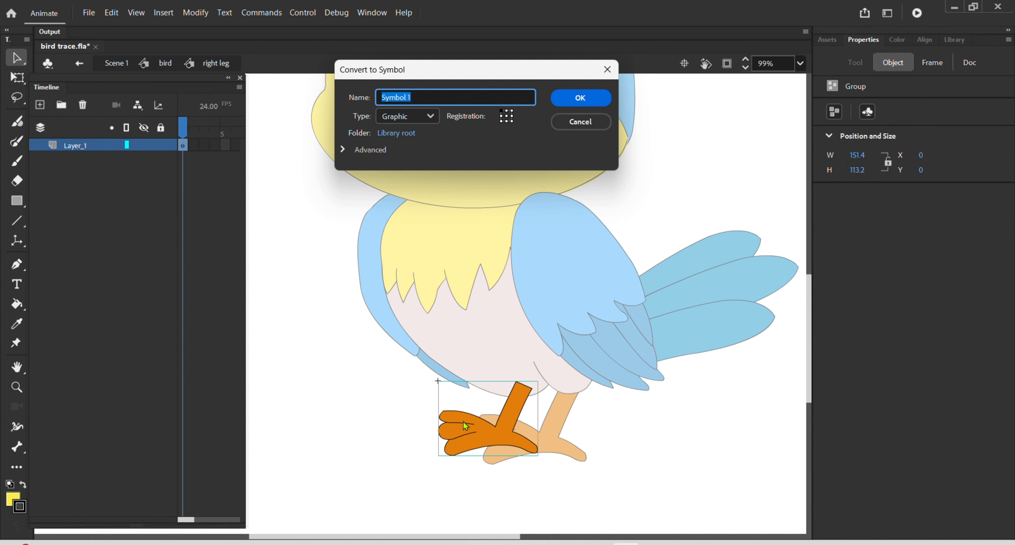
pyautogui.write('right leg 2')
pyautogui.press('Return')
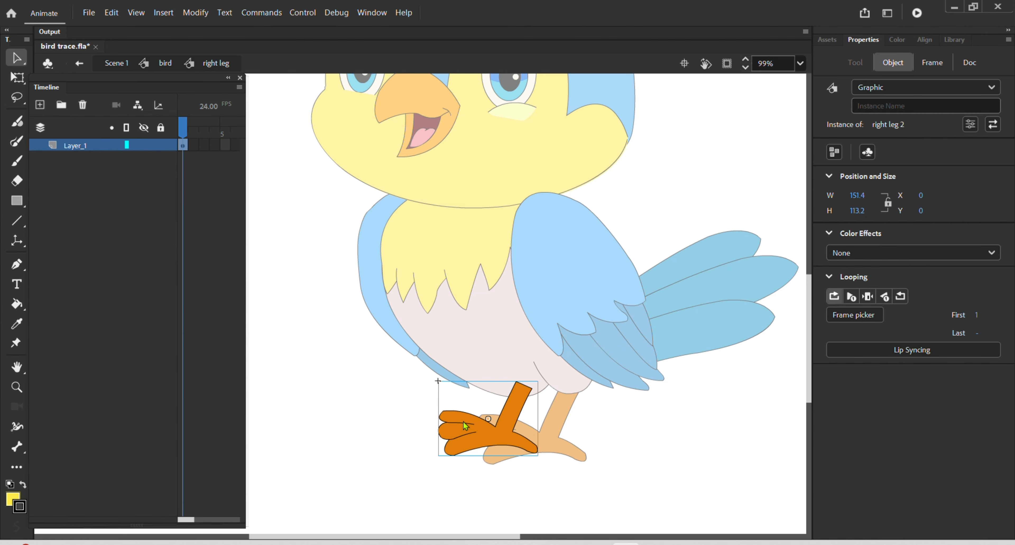
# - Distribute the nested right leg symbol to its own layer and return to the bird symbol
pyautogui.rightClick(459, 416)
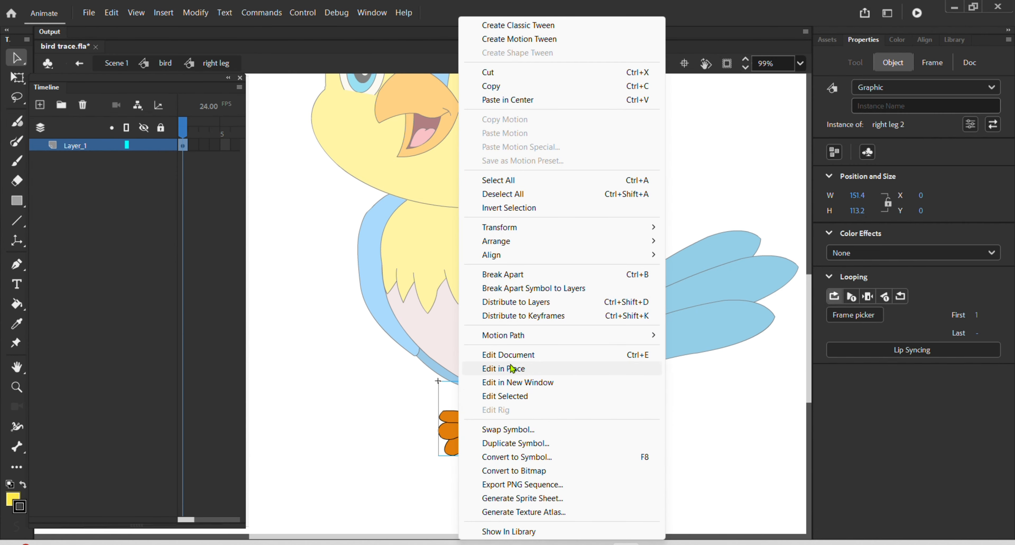
pyautogui.click(522, 314)
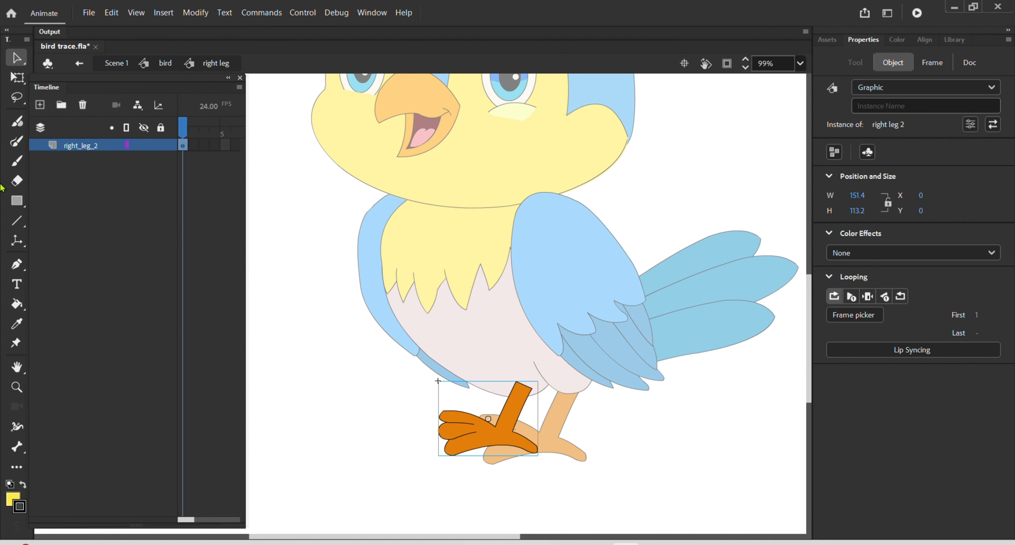
pyautogui.click(628, 419)
# - Distribute the nested symbol inside the left leg to its own layer and return to the bird symbol
pyautogui.doubleClick(557, 431)
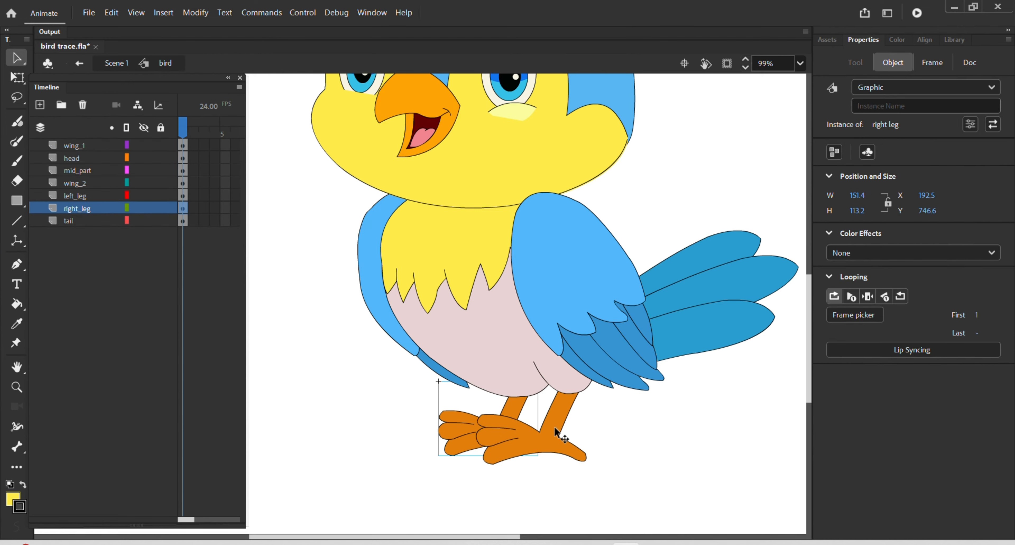
pyautogui.doubleClick(554, 432)
pyautogui.rightClick(554, 431)
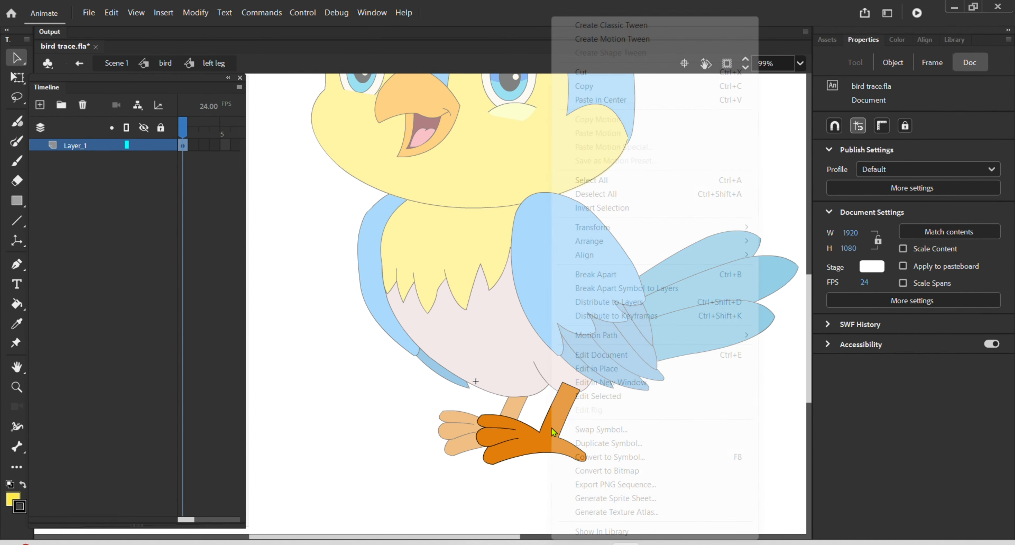
pyautogui.click(628, 311)
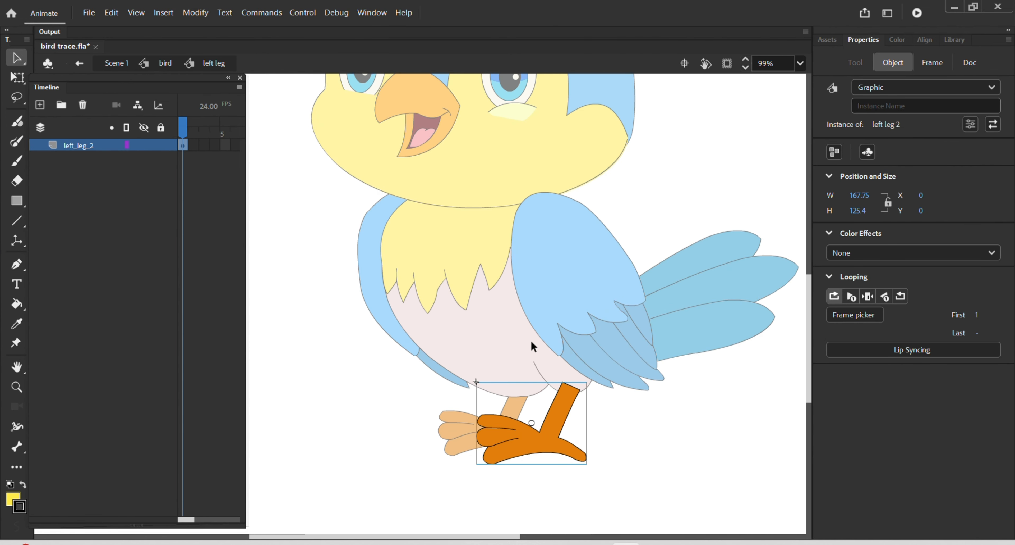
pyautogui.doubleClick(360, 401)
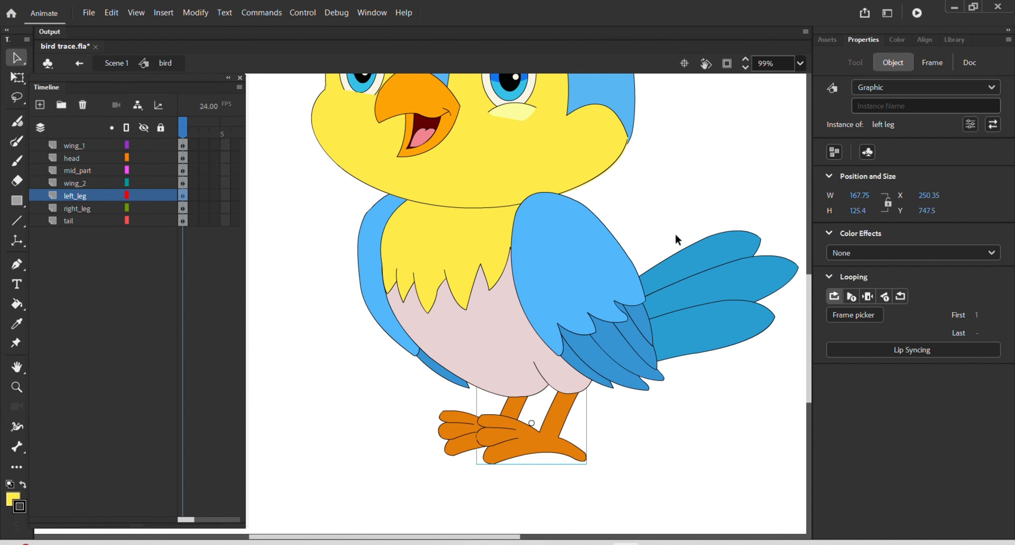
# - Move the tail away from behind the body to view it whole, and undo the move
pyautogui.click(681, 265)
pyautogui.scroll(-2, 682, 264)
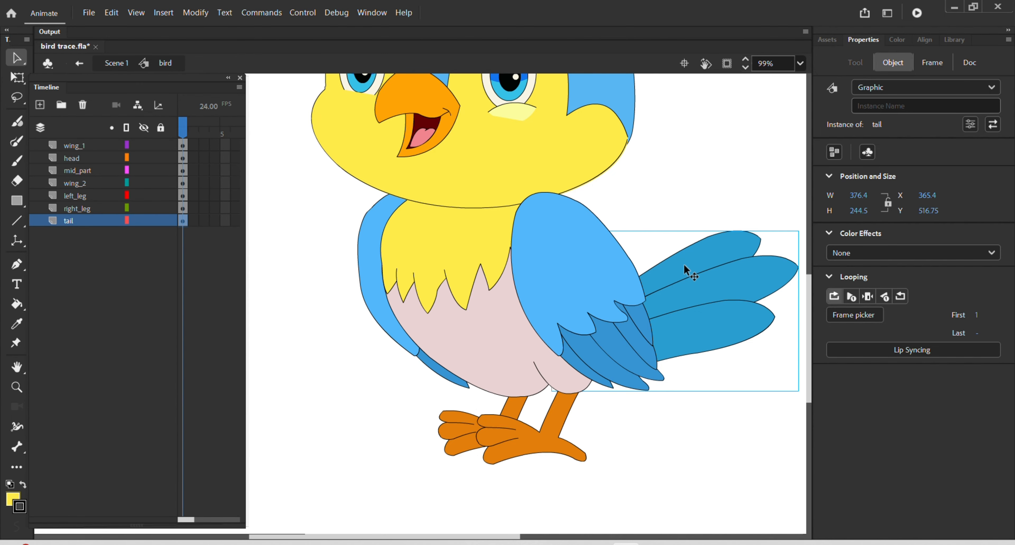
pyautogui.moveTo(704, 299); pyautogui.dragTo(380, 363)
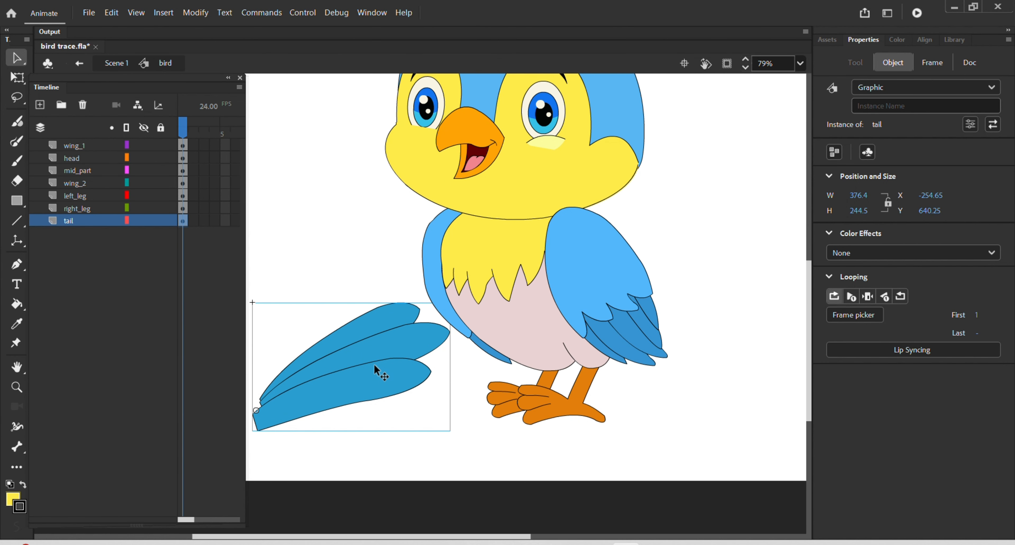
pyautogui.hotkey('ctrl', 'z')
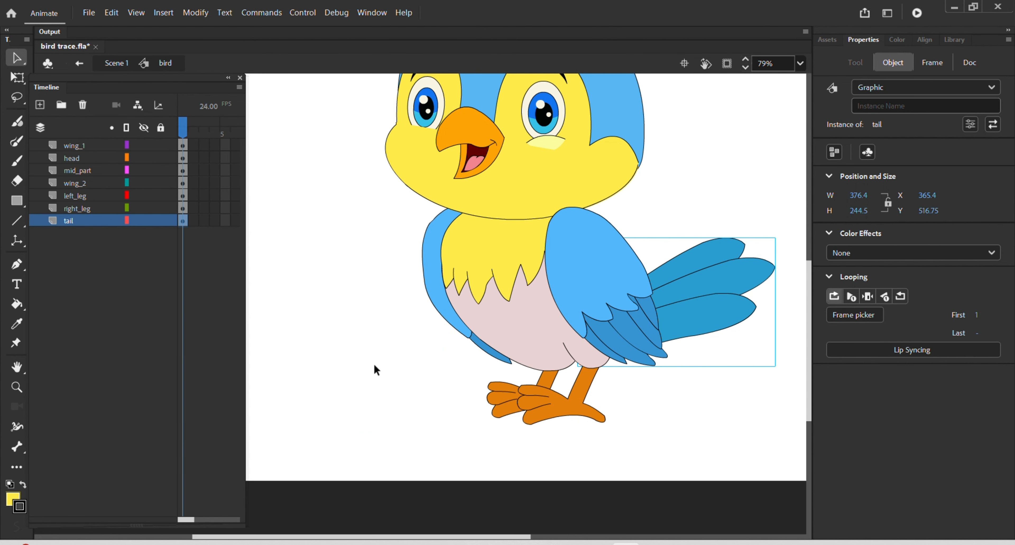
# - Open the tail symbol, pull its upper two feathers apart to inspect the separate groups, and undo both moves
pyautogui.doubleClick(670, 297)
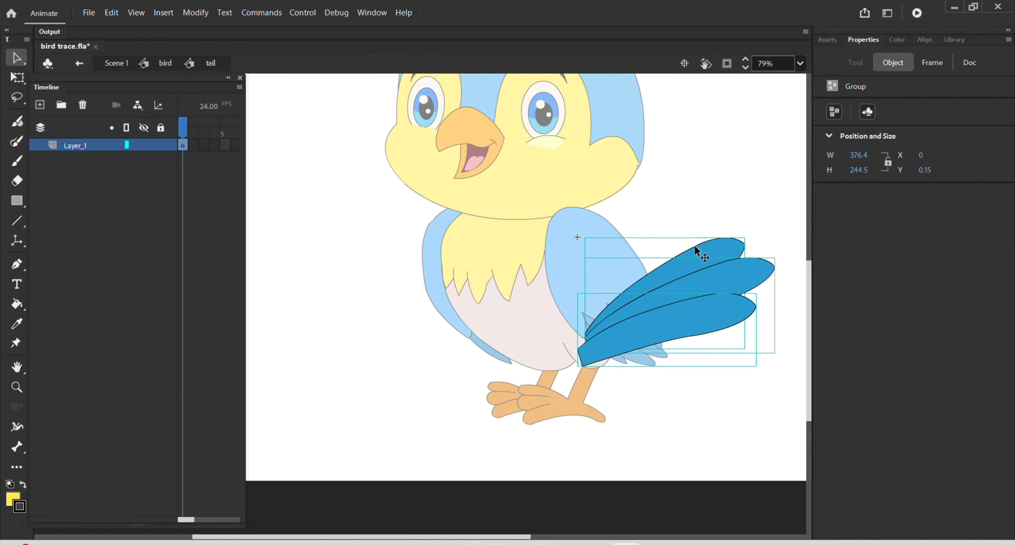
pyautogui.click(738, 181)
pyautogui.moveTo(716, 238); pyautogui.dragTo(716, 151)
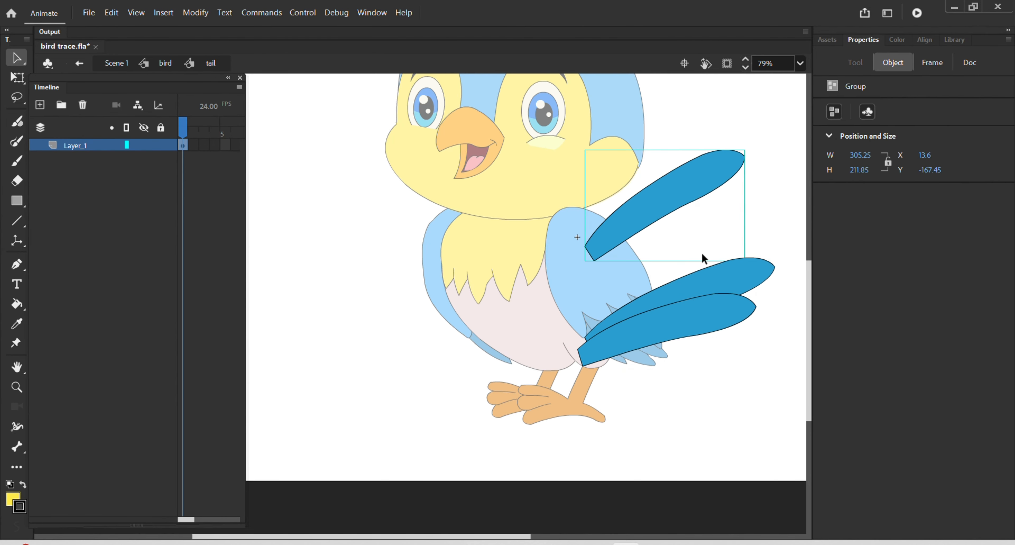
pyautogui.moveTo(730, 290); pyautogui.dragTo(727, 248)
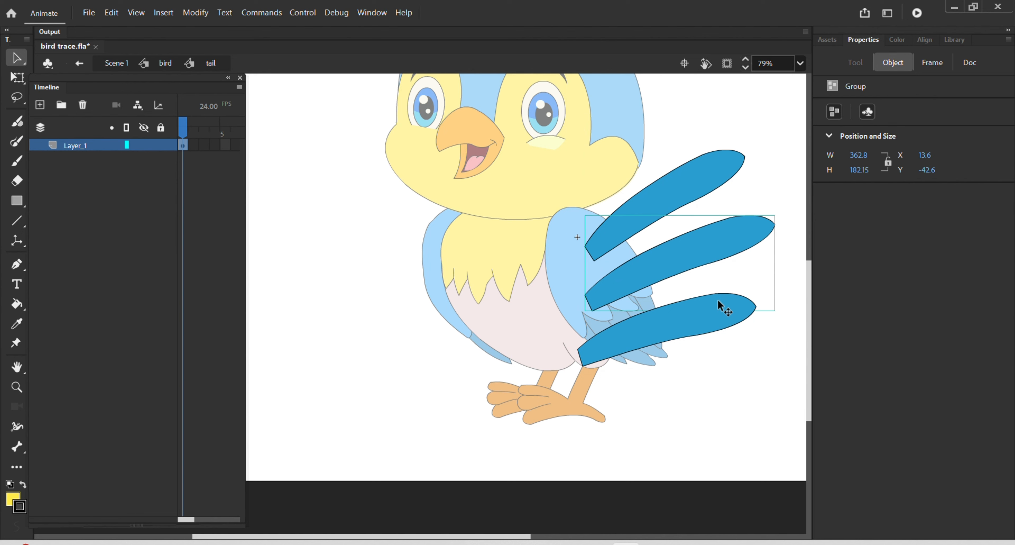
pyautogui.hotkey('ctrl', 'z')
pyautogui.hotkey('ctrl', 'z')
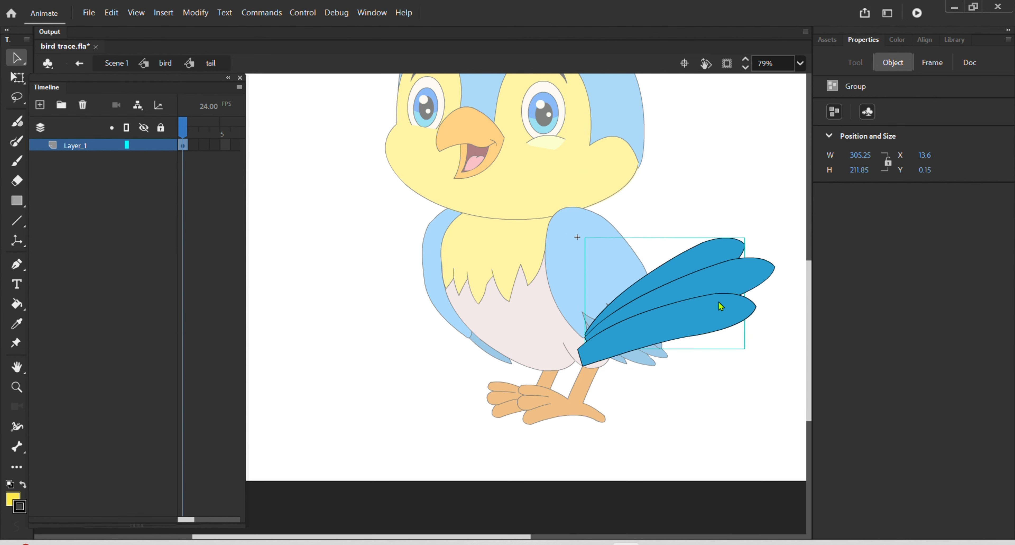
pyautogui.click(720, 192)
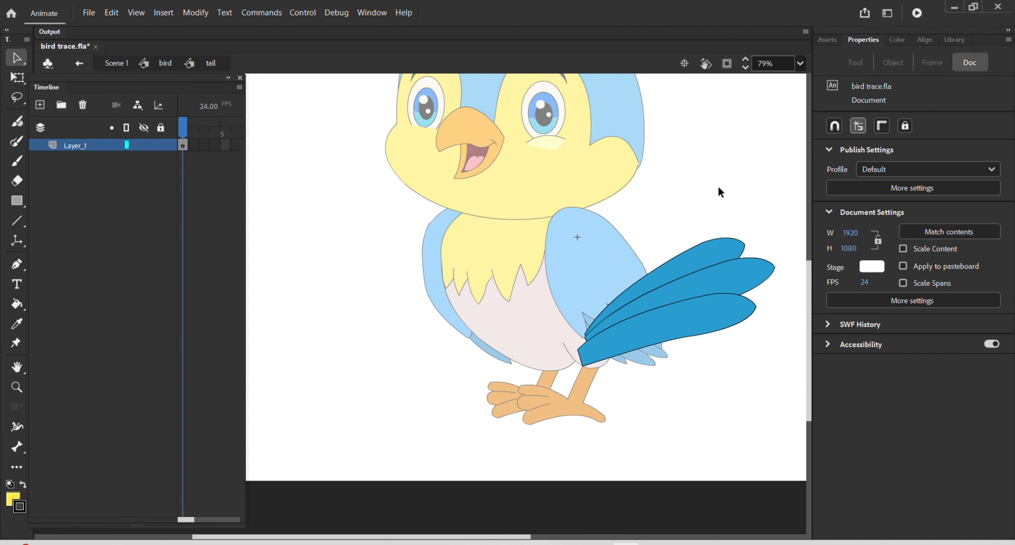
# - Convert the tail's uppermost feather group to a graphic symbol named "1"
pyautogui.click(726, 240)
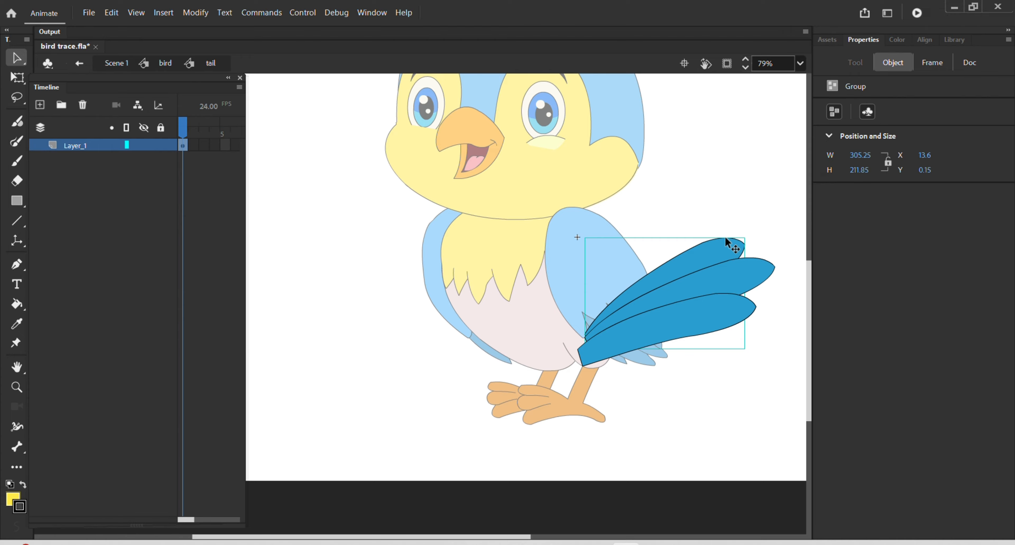
pyautogui.press('F8')
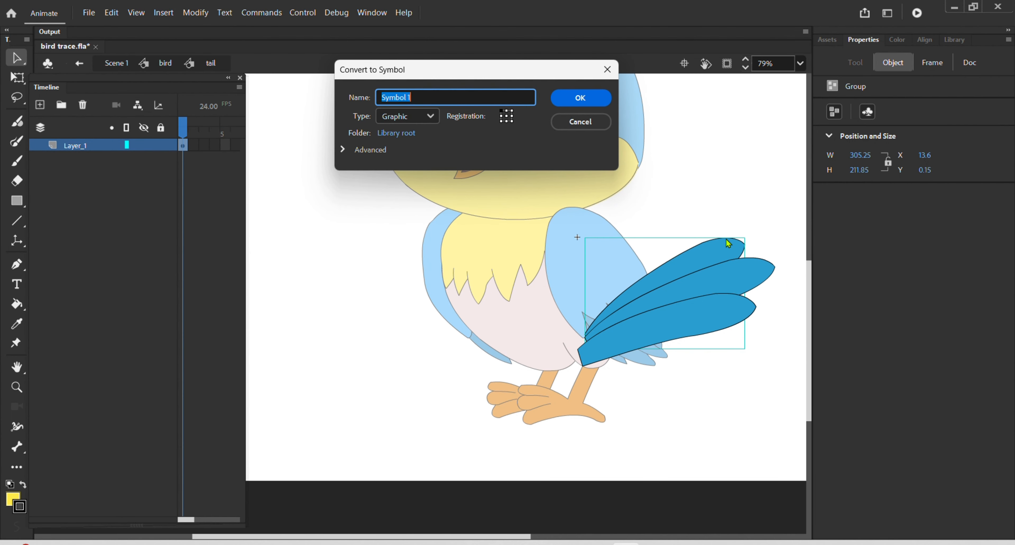
pyautogui.write('1')
pyautogui.press('Return')
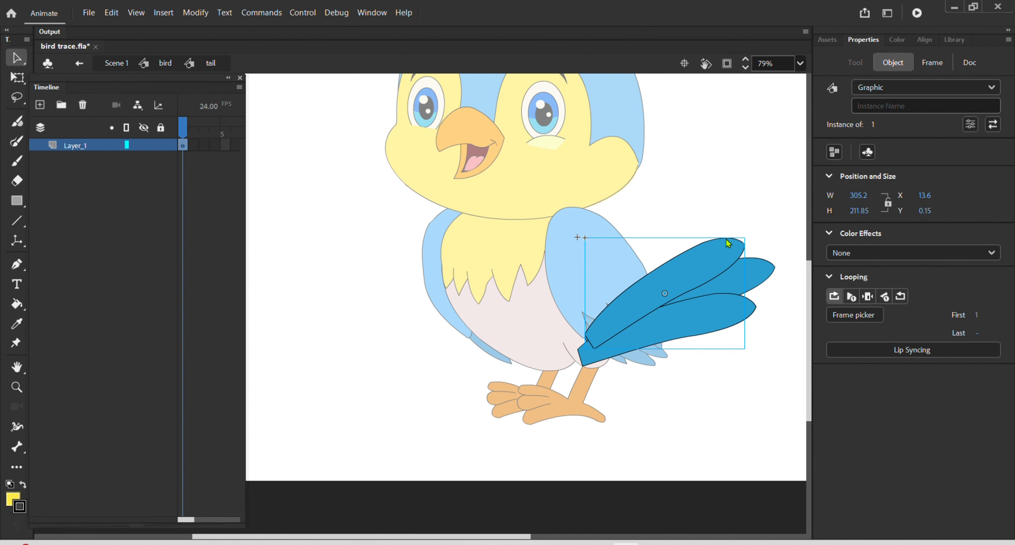
# - Convert the tail's middle feather group to a graphic symbol named "2"
pyautogui.click(753, 271)
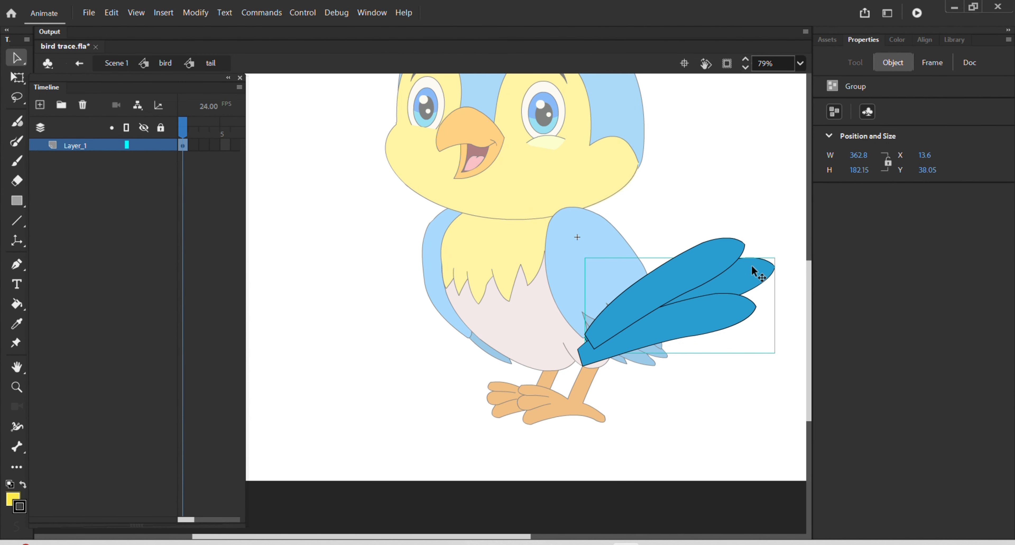
pyautogui.press('F8')
pyautogui.write('2')
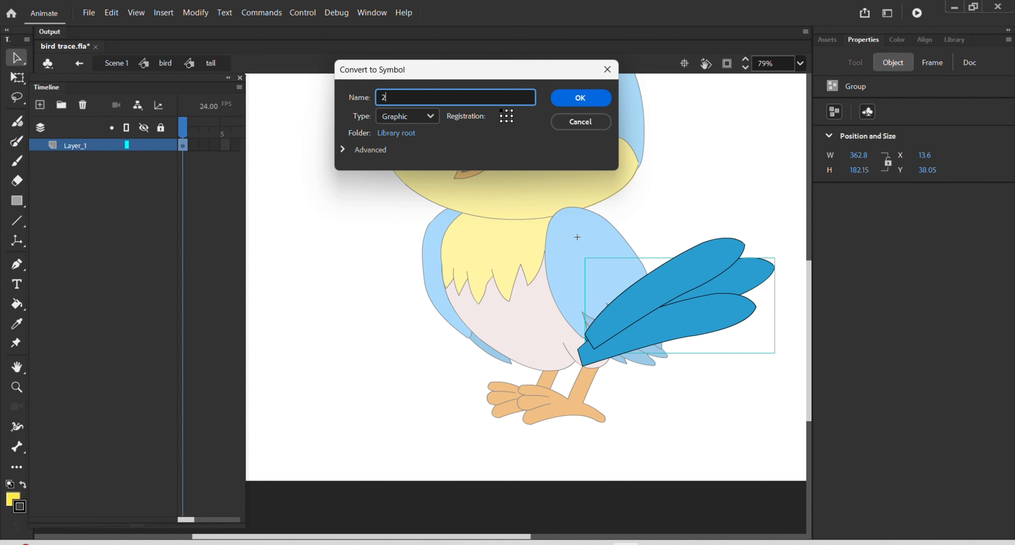
pyautogui.press('Return')
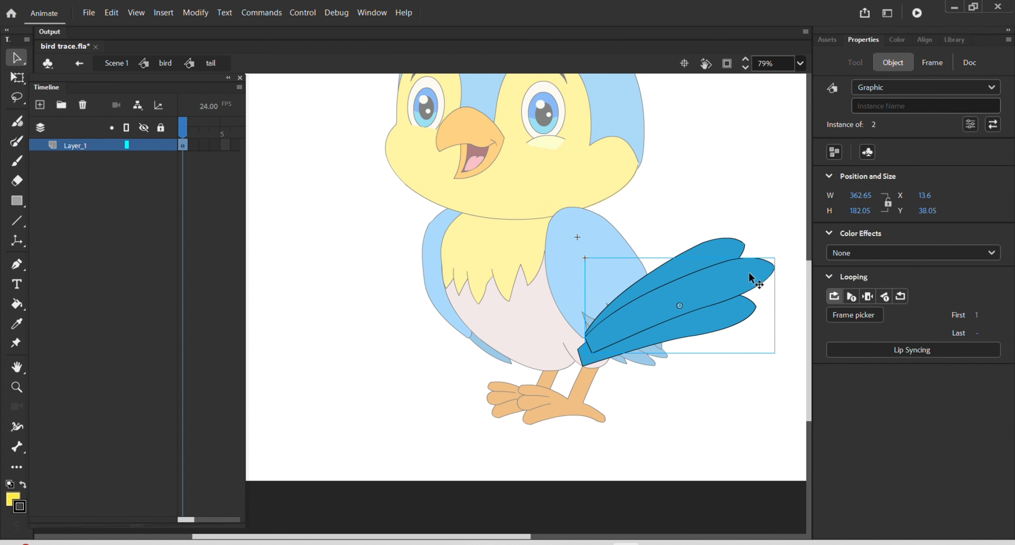
# - Convert the tail's lowest feather group to a graphic symbol named "3"
pyautogui.click(749, 309)
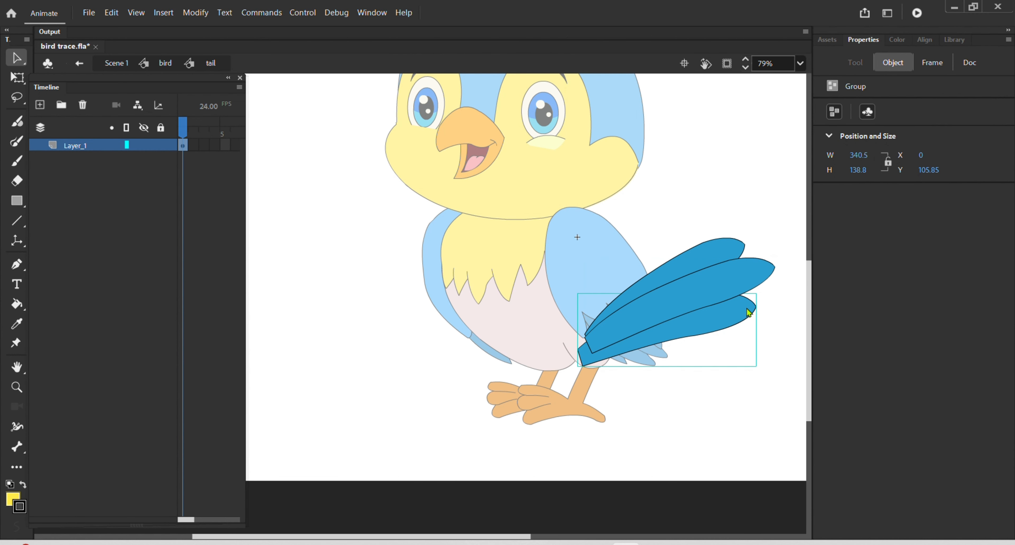
pyautogui.press('F8')
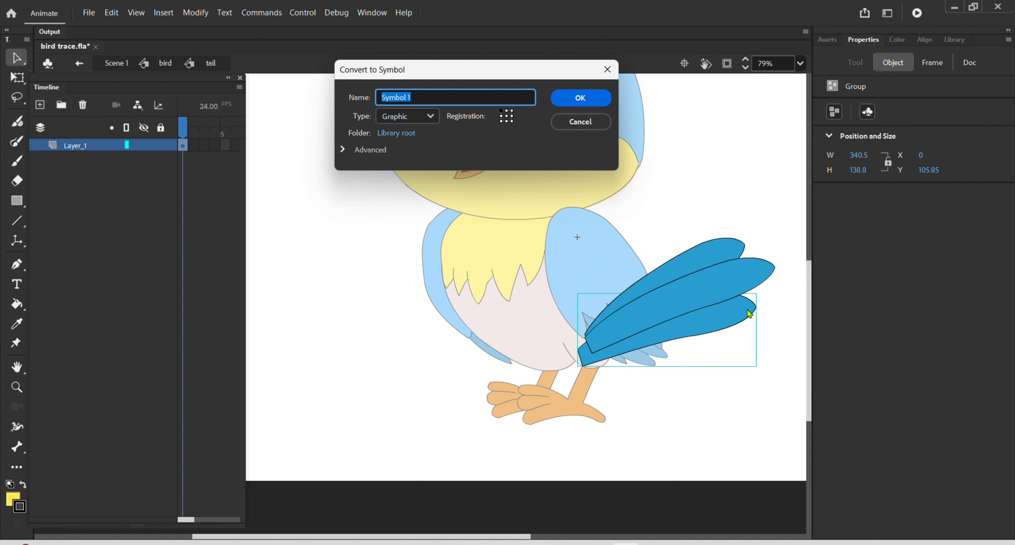
pyautogui.write('3')
pyautogui.press('Return')
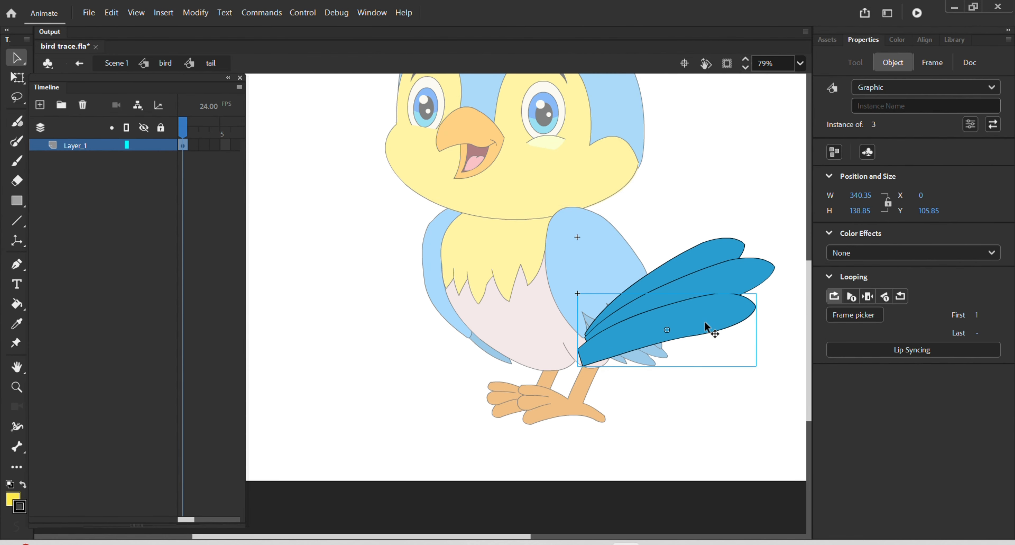
# - Inside symbol "2", extend the middle tail feather's base corners down and toward the body to meet the lowest feather's base
pyautogui.scroll(3, 642, 321)
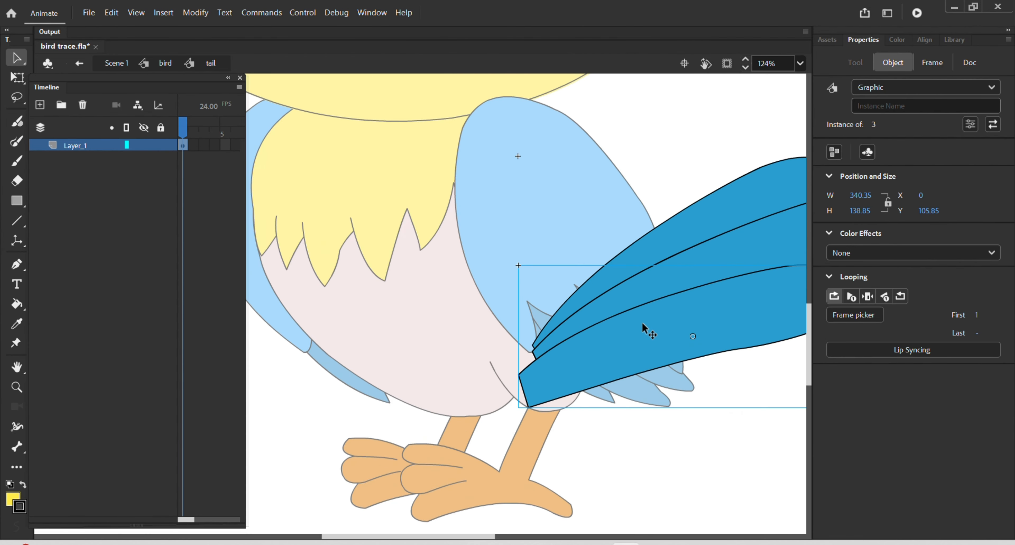
pyautogui.scroll(-3, 617, 316)
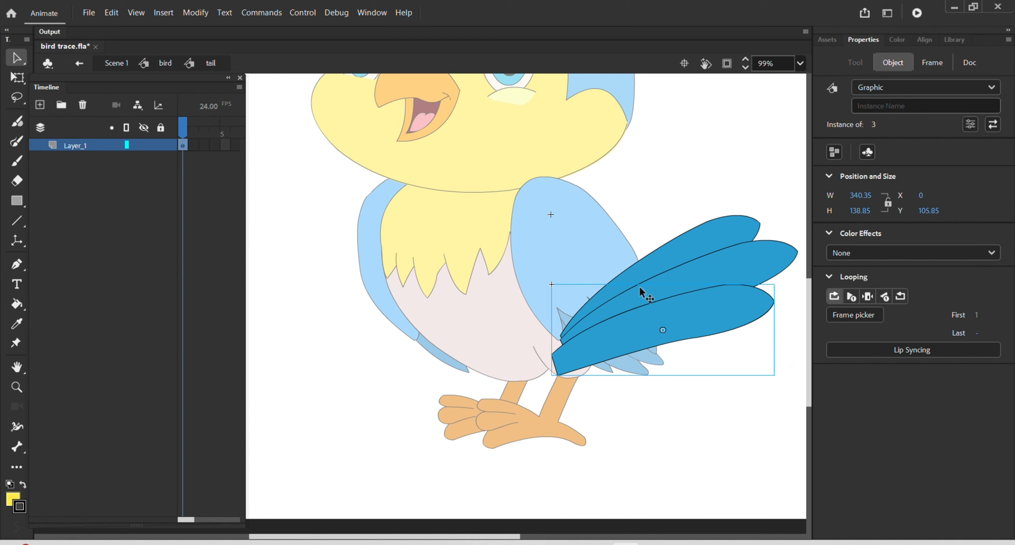
pyautogui.moveTo(645, 303); pyautogui.dragTo(612, 302)
pyautogui.click(612, 286)
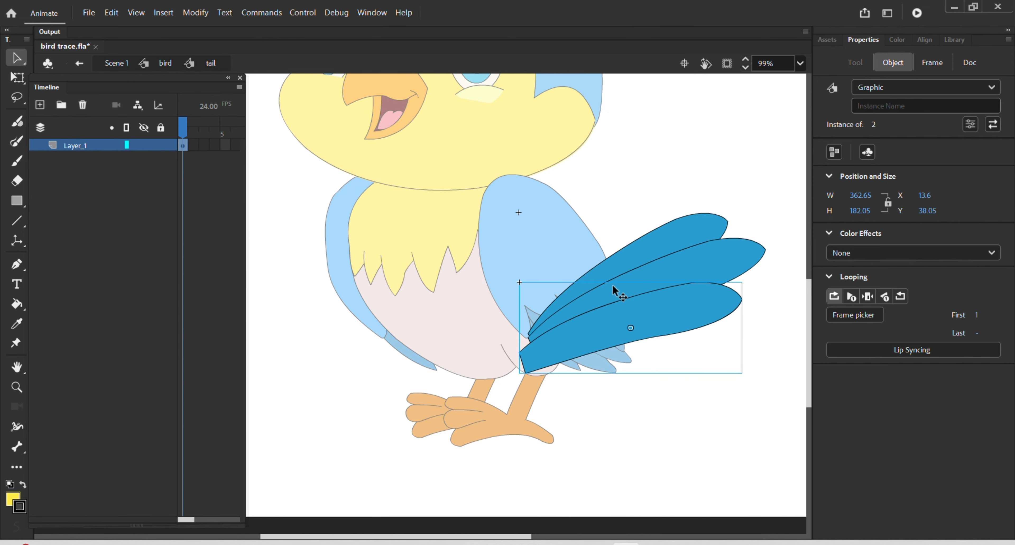
pyautogui.doubleClick(613, 285)
pyautogui.doubleClick(613, 284)
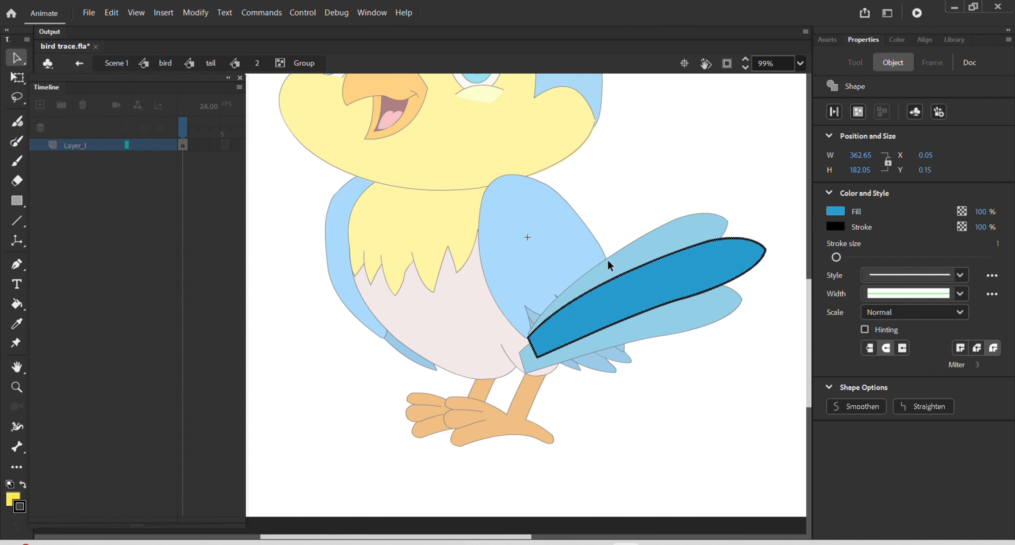
pyautogui.click(602, 209)
pyautogui.scroll(3, 530, 337)
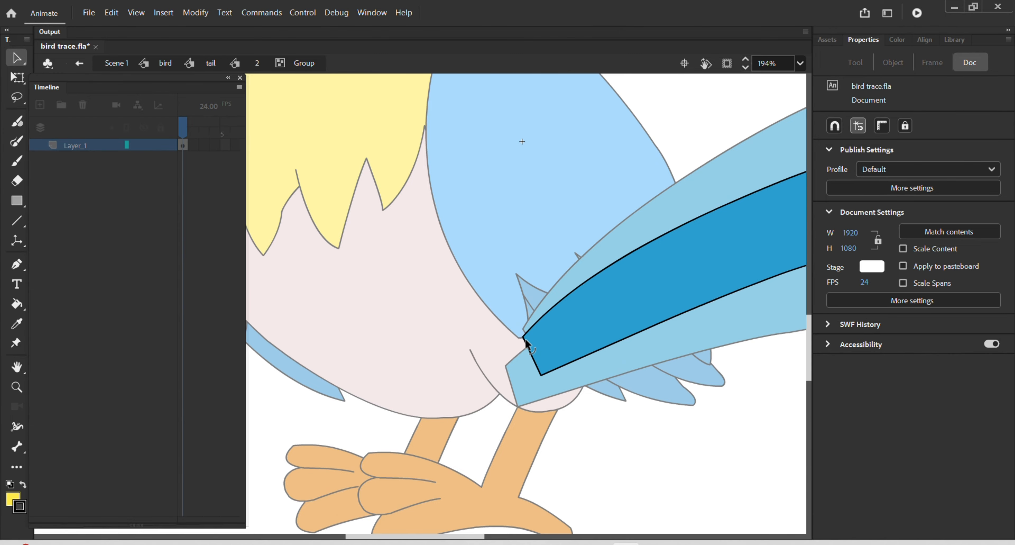
pyautogui.moveTo(523, 338); pyautogui.dragTo(509, 378)
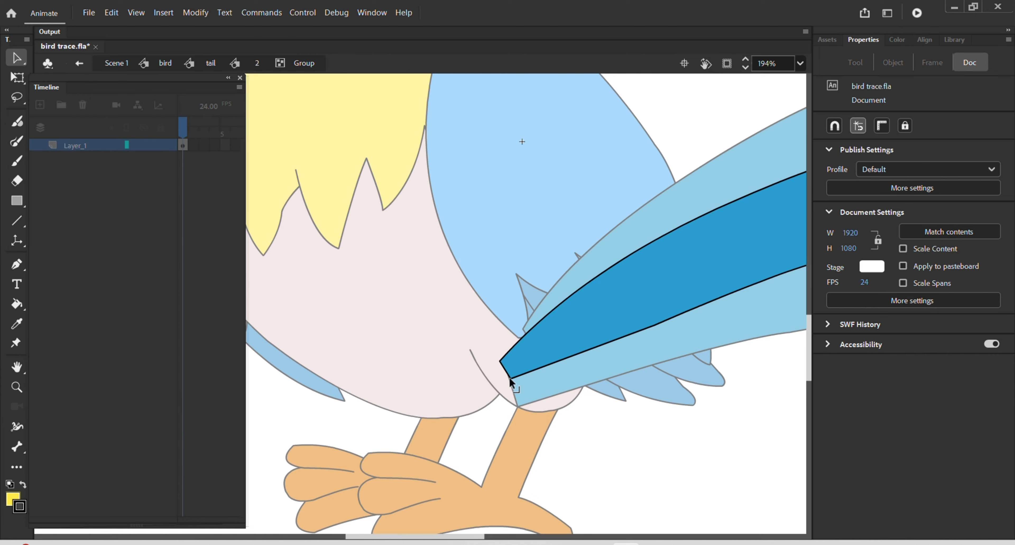
pyautogui.doubleClick(548, 286)
pyautogui.doubleClick(554, 287)
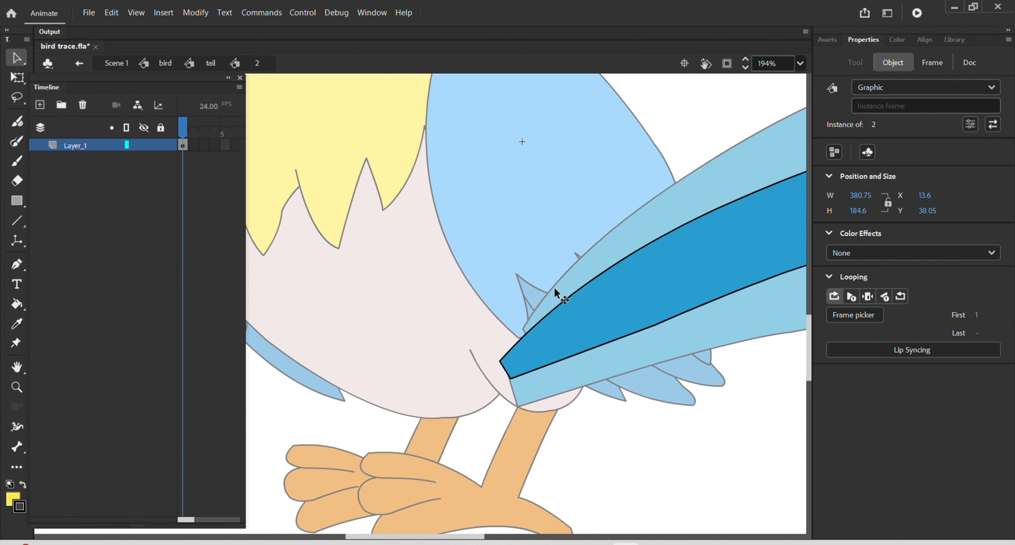
# - Inside symbol "1", extend the uppermost tail feather's base corners down to meet the other feathers' shared base, and return to the tail
pyautogui.doubleClick(554, 286)
pyautogui.doubleClick(553, 286)
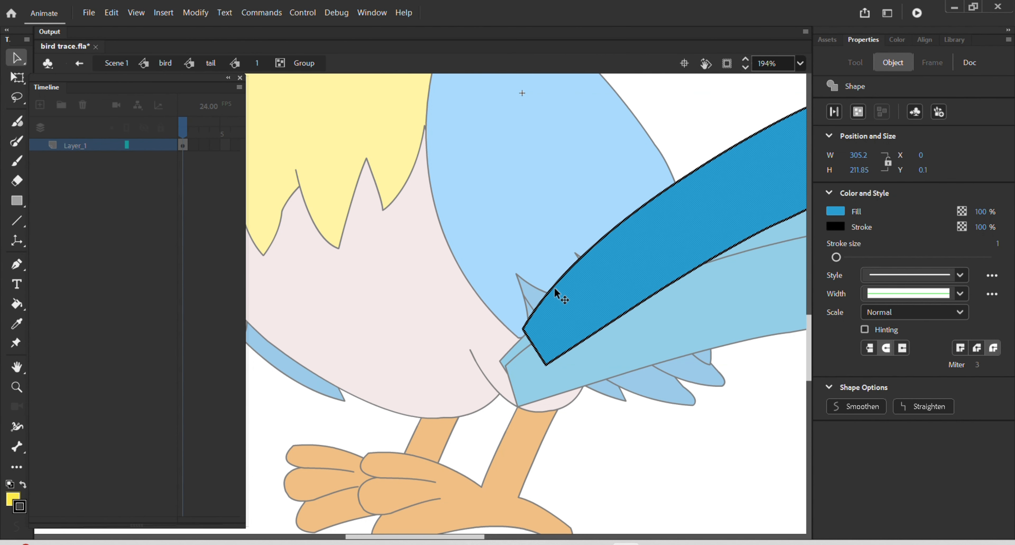
pyautogui.click(521, 331)
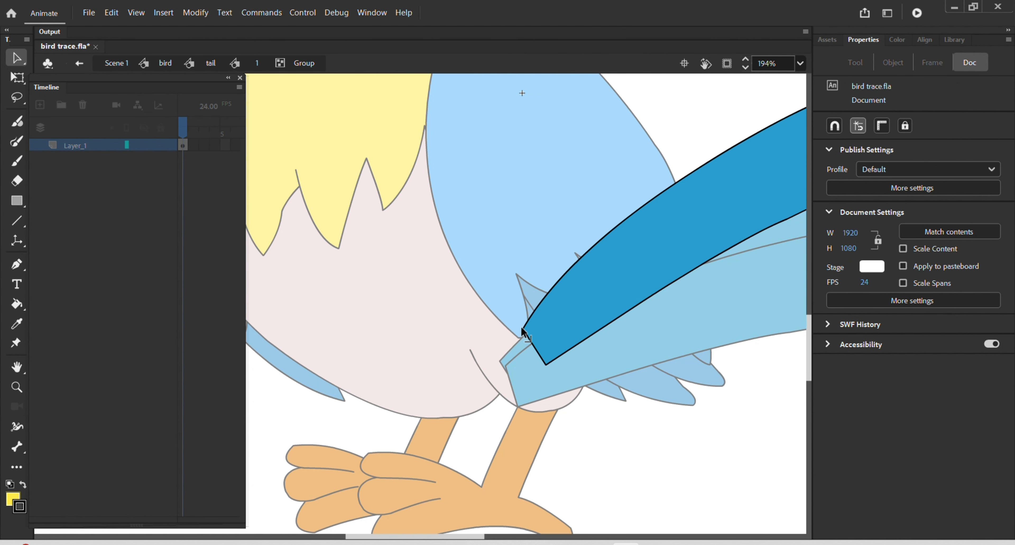
pyautogui.moveTo(521, 329); pyautogui.dragTo(505, 367)
pyautogui.scroll(-4, 529, 357)
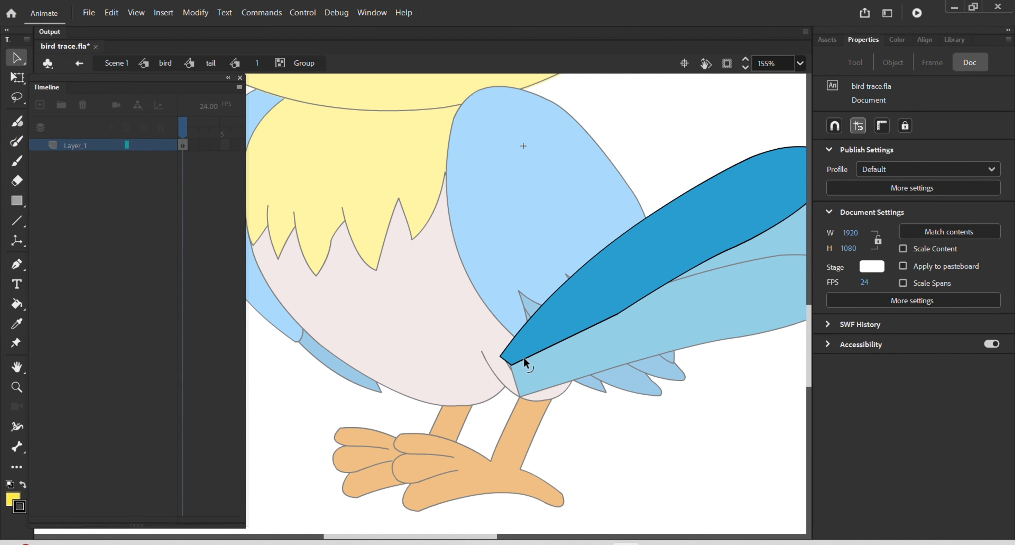
pyautogui.doubleClick(634, 391)
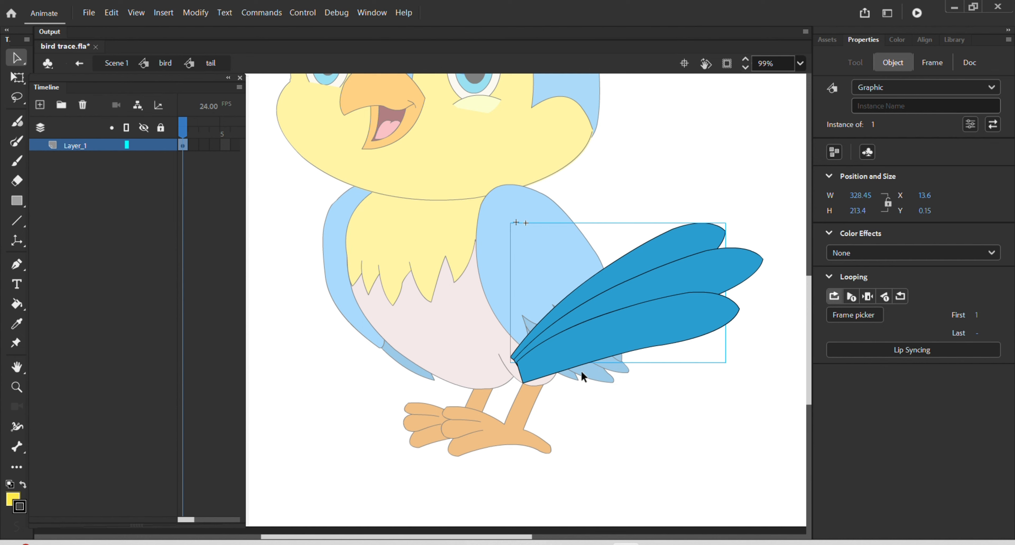
# - Distribute the three tail feather symbols to separate layers
pyautogui.moveTo(634, 411); pyautogui.dragTo(604, 387)
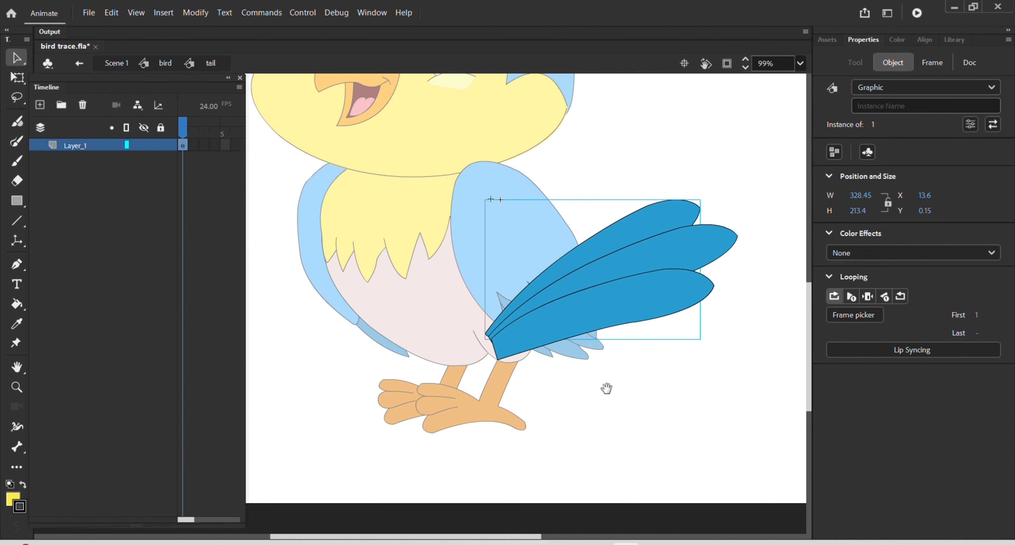
pyautogui.click(586, 259)
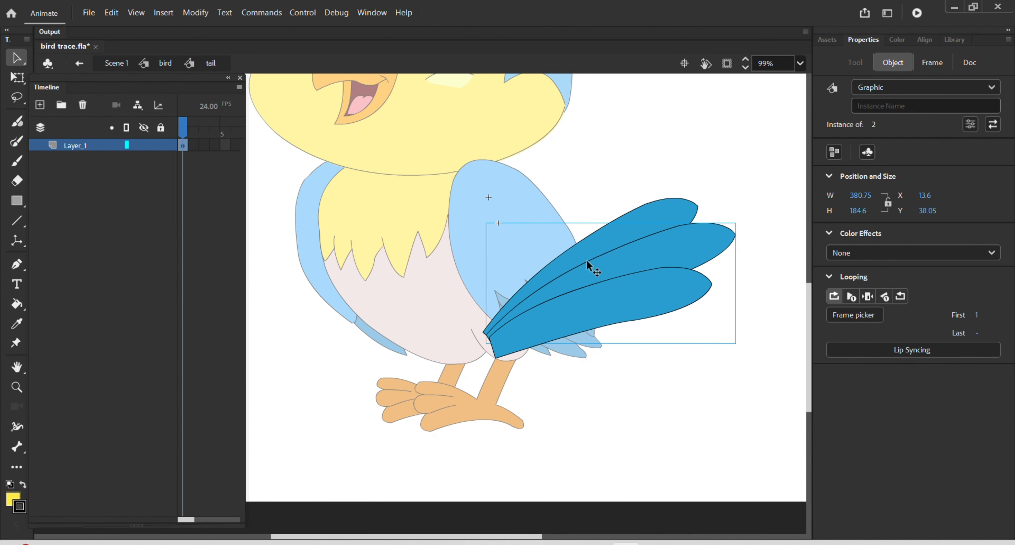
pyautogui.moveTo(584, 186); pyautogui.dragTo(664, 347)
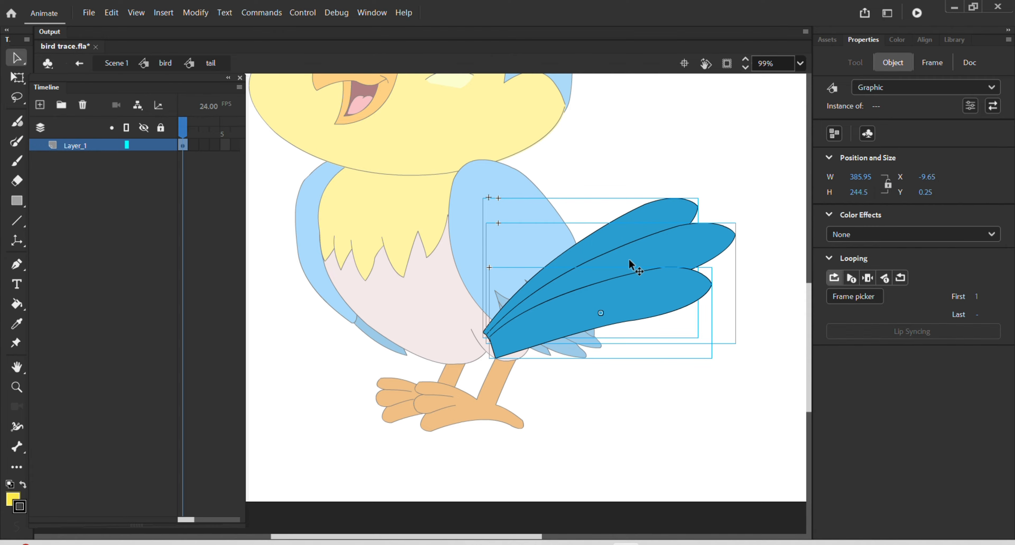
pyautogui.scroll(5, 628, 257)
pyautogui.rightClick(651, 373)
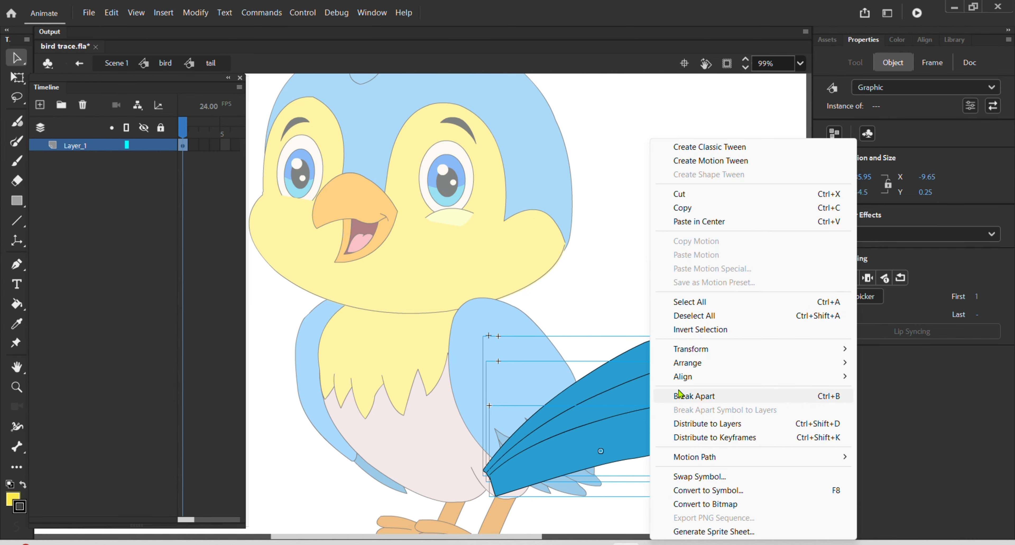
pyautogui.click(712, 424)
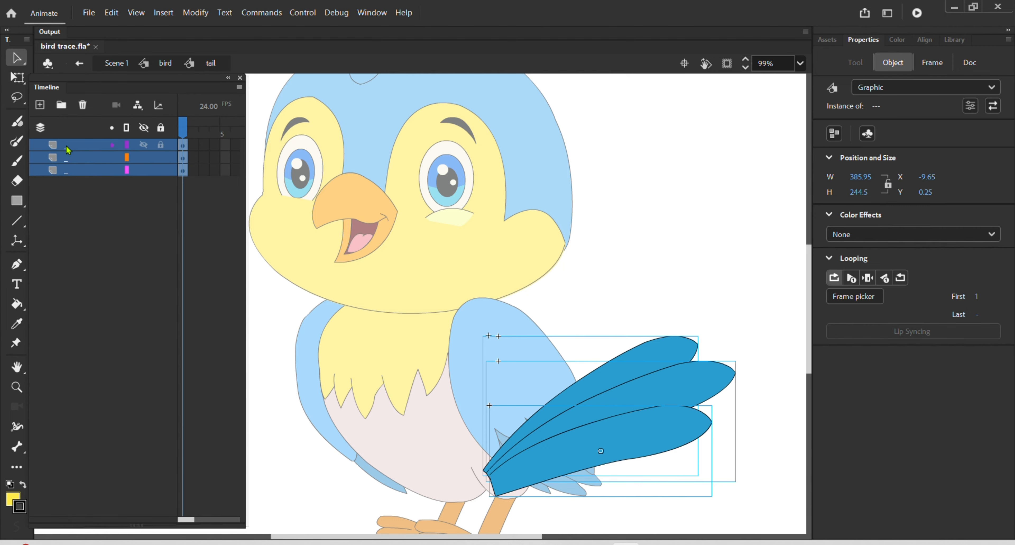
# - Identify the layer holding the uppermost tail feather and rename it "one"
pyautogui.click(687, 294)
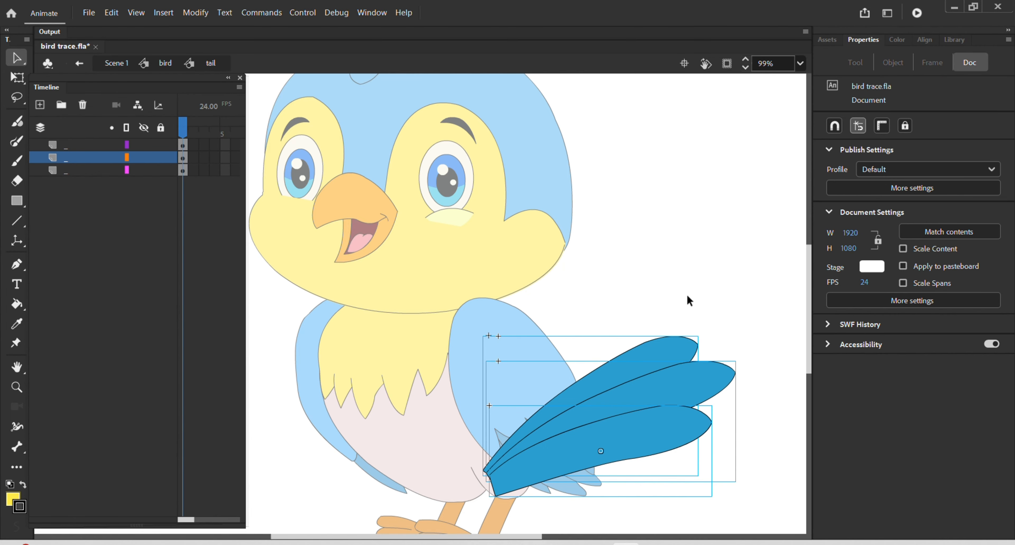
pyautogui.click(666, 346)
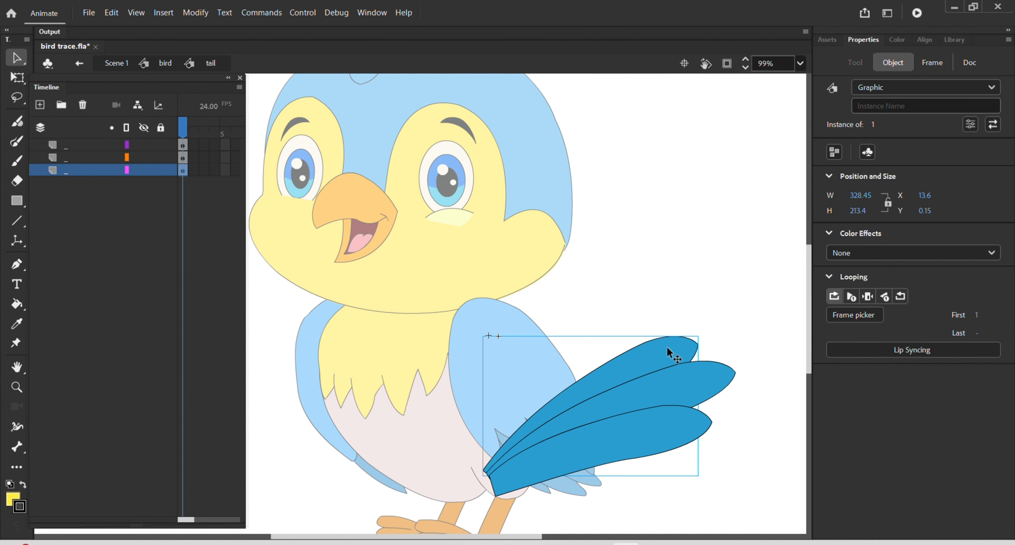
pyautogui.doubleClick(667, 346)
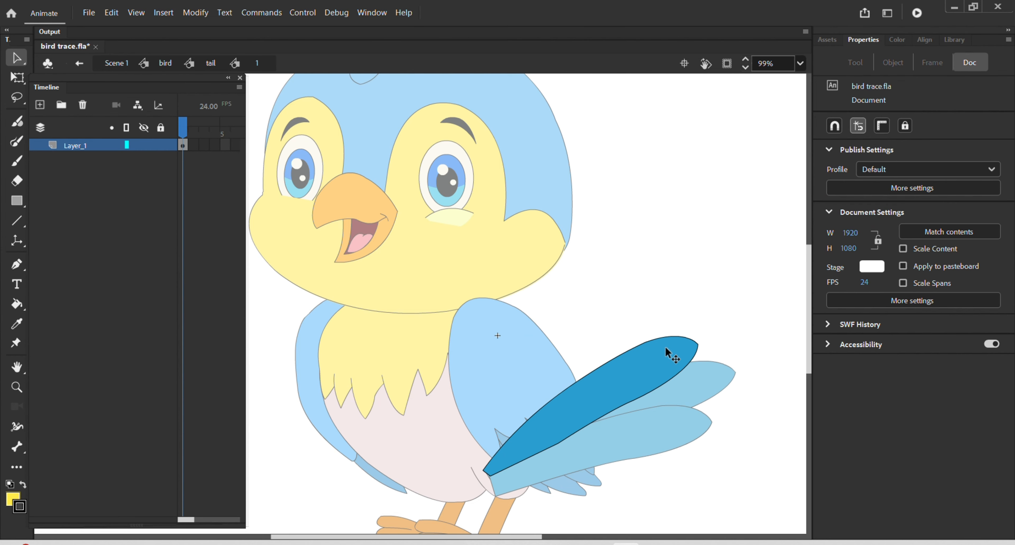
pyautogui.doubleClick(686, 327)
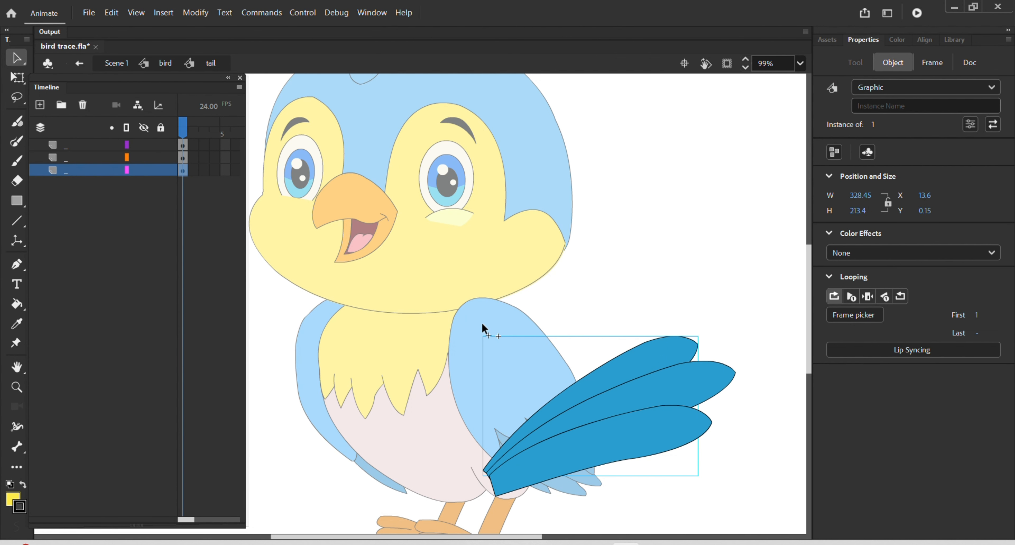
pyautogui.doubleClick(66, 173)
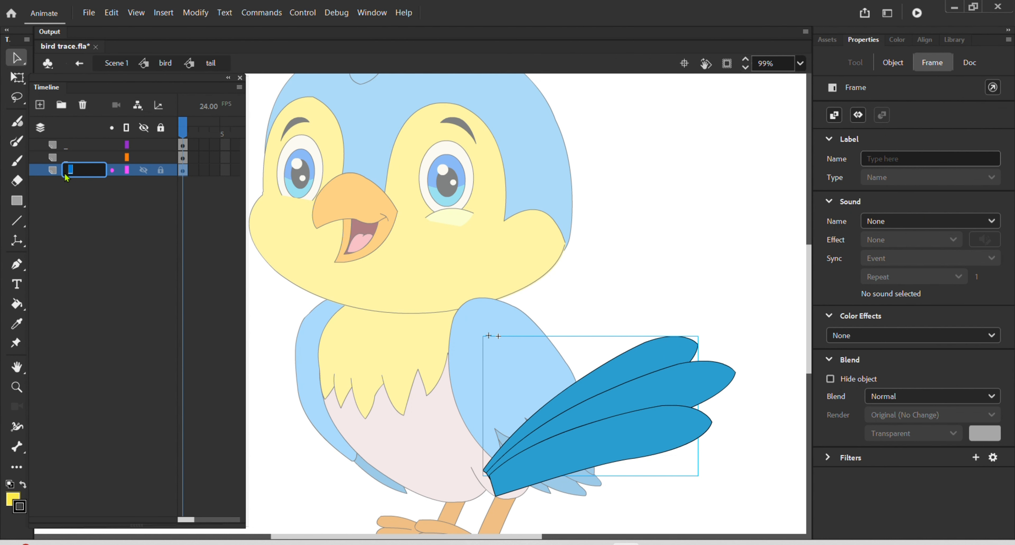
pyautogui.write('one')
pyautogui.press('Return')
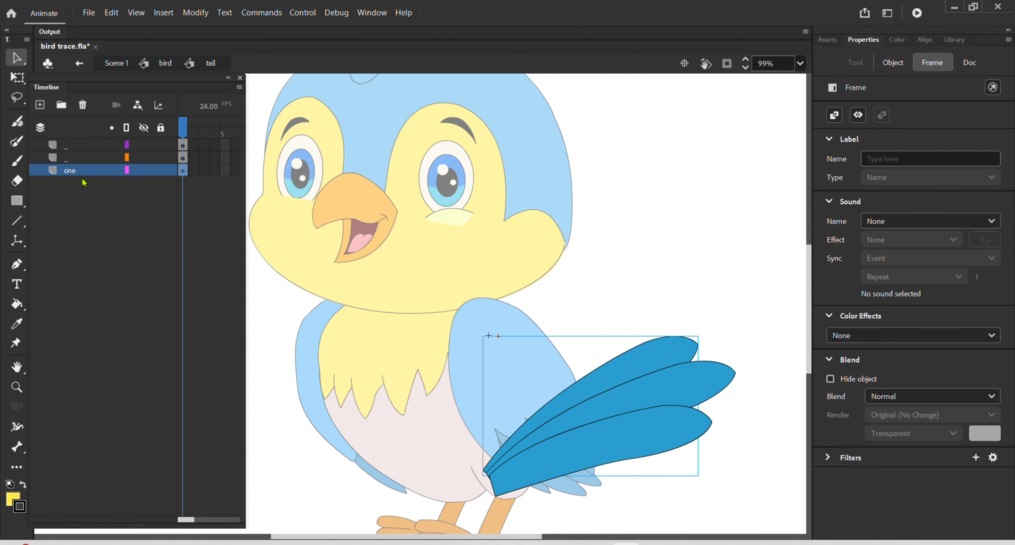
# - Rename the layer holding the middle tail feather as "two"
pyautogui.click(68, 160)
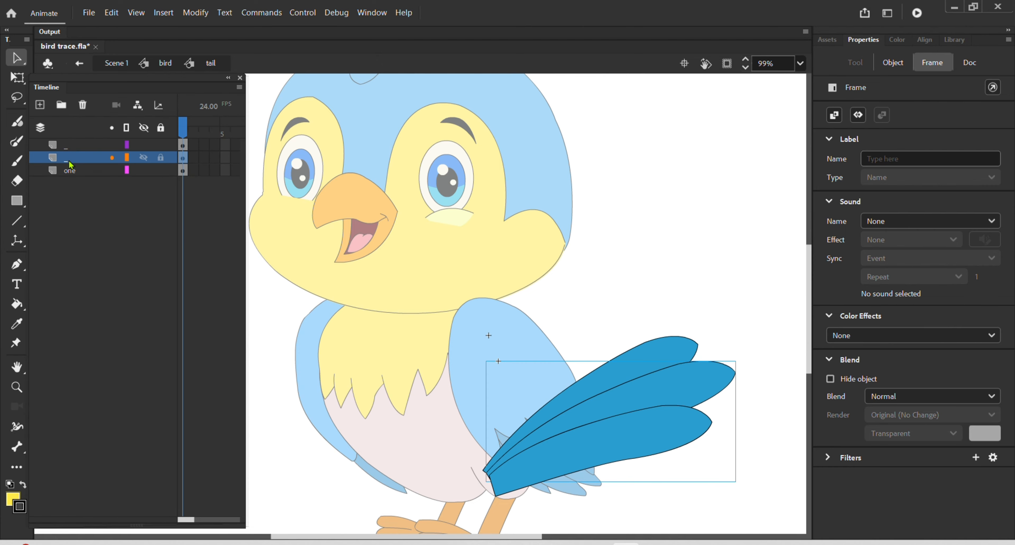
pyautogui.click(694, 382)
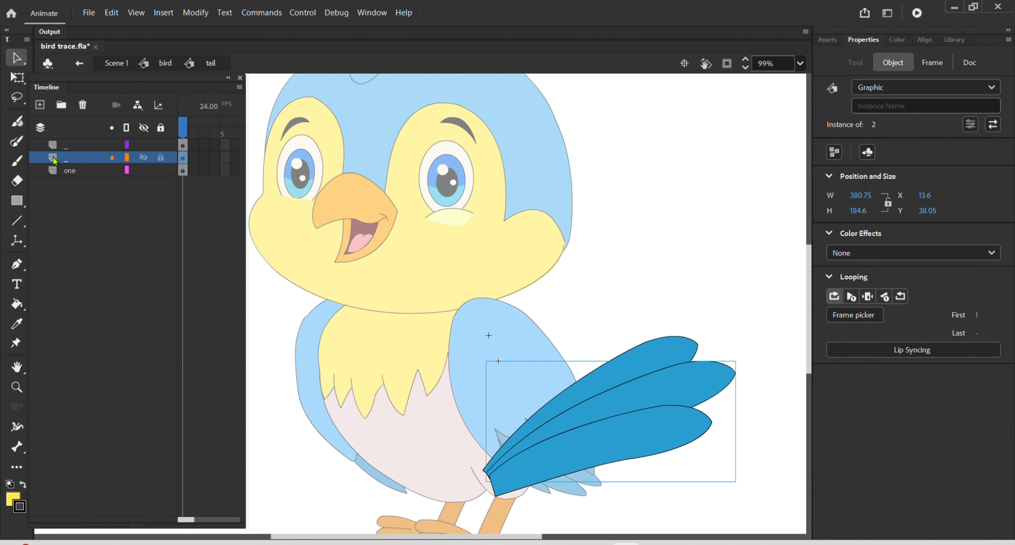
pyautogui.doubleClick(69, 160)
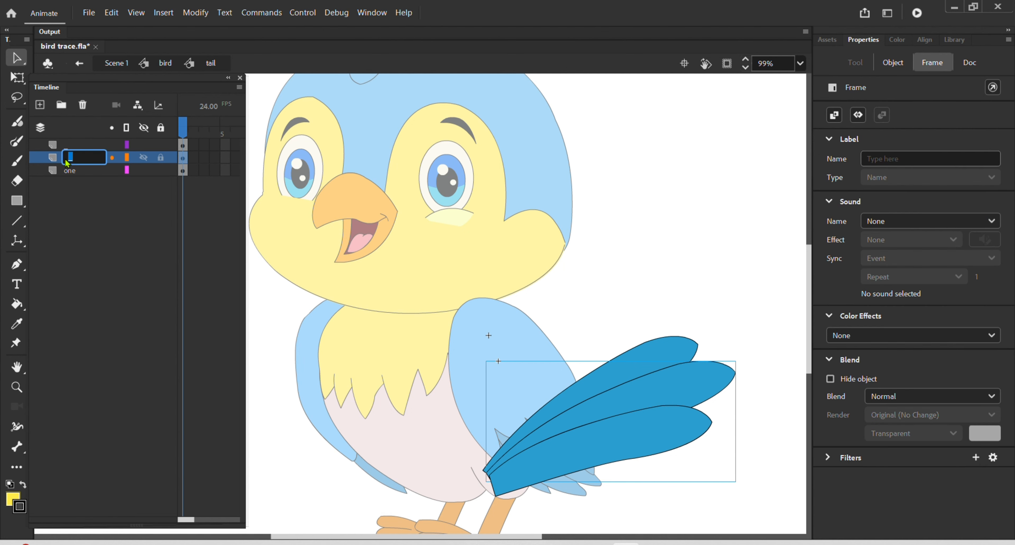
pyautogui.write('two')
pyautogui.press('Return')
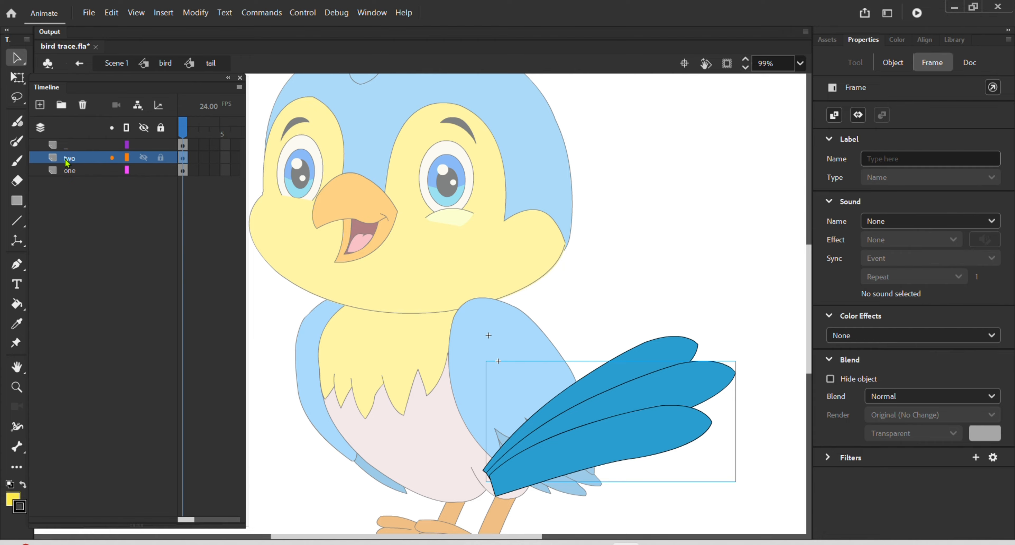
# - Rename the layer holding the lowest tail feather as "three"
pyautogui.click(578, 472)
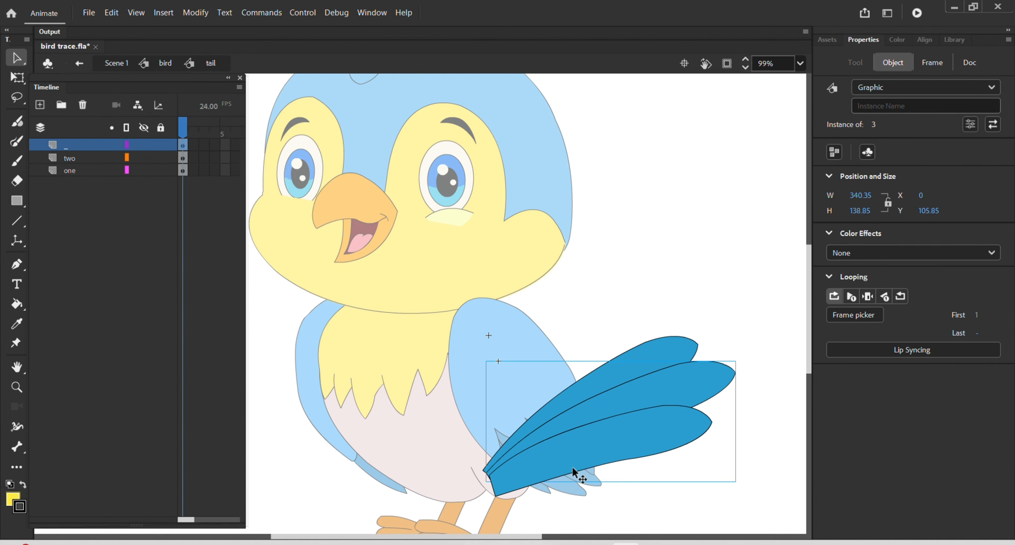
pyautogui.click(66, 147)
pyautogui.doubleClick(66, 147)
pyautogui.write('th')
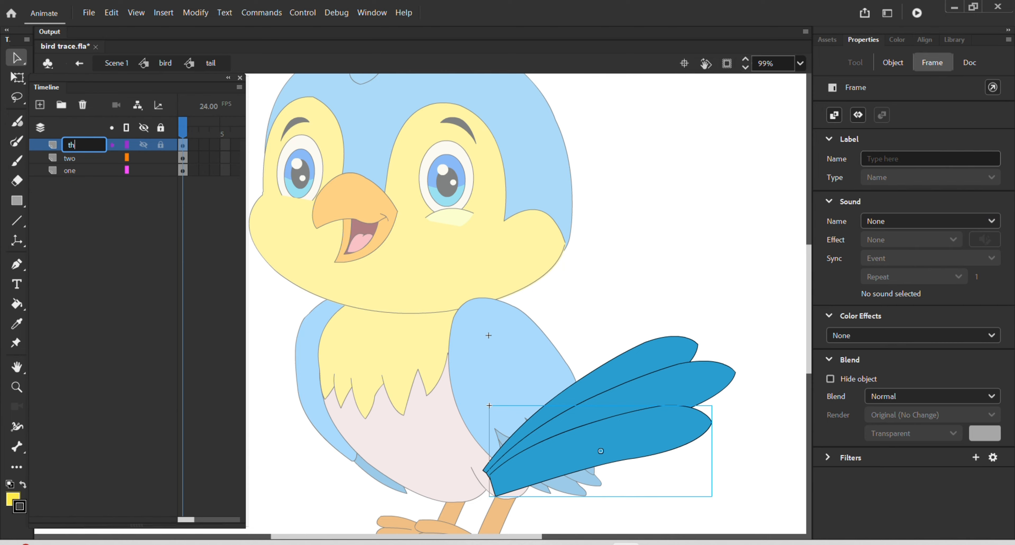
pyautogui.write('ree')
pyautogui.press('Return')
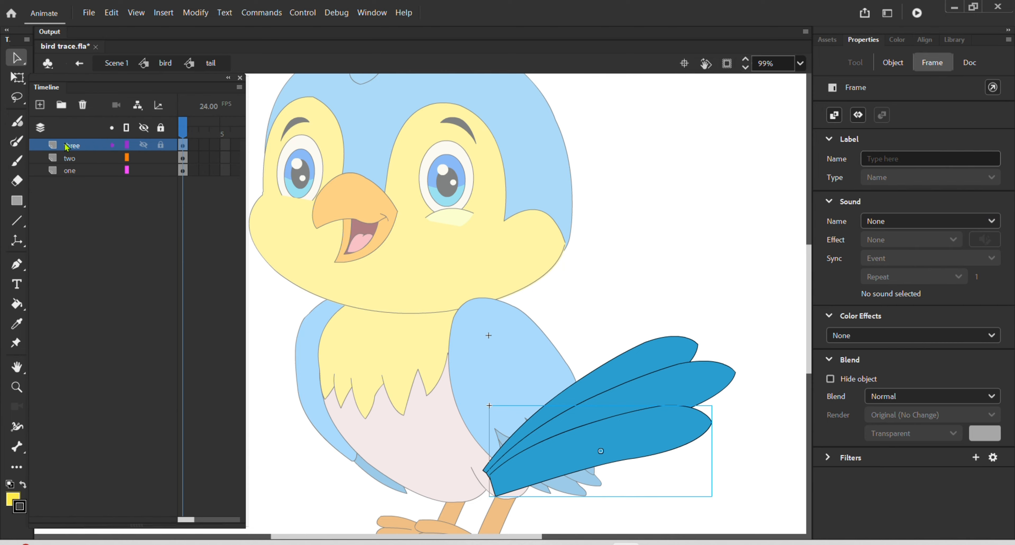
# - Leave the tail symbol for the bird symbol and select the left leg
pyautogui.scroll(-5, 640, 445)
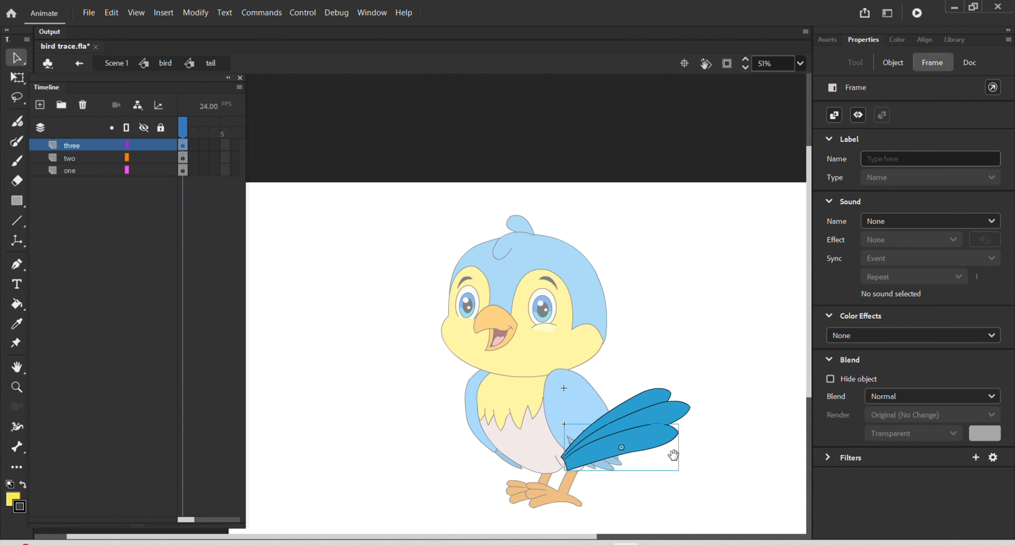
pyautogui.moveTo(673, 458); pyautogui.dragTo(665, 347)
pyautogui.doubleClick(699, 333)
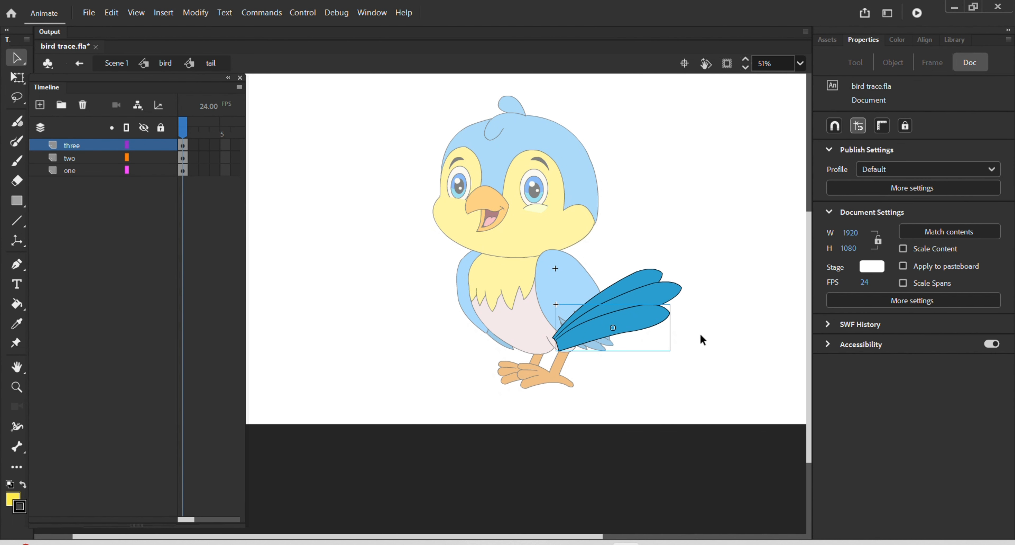
pyautogui.click(546, 384)
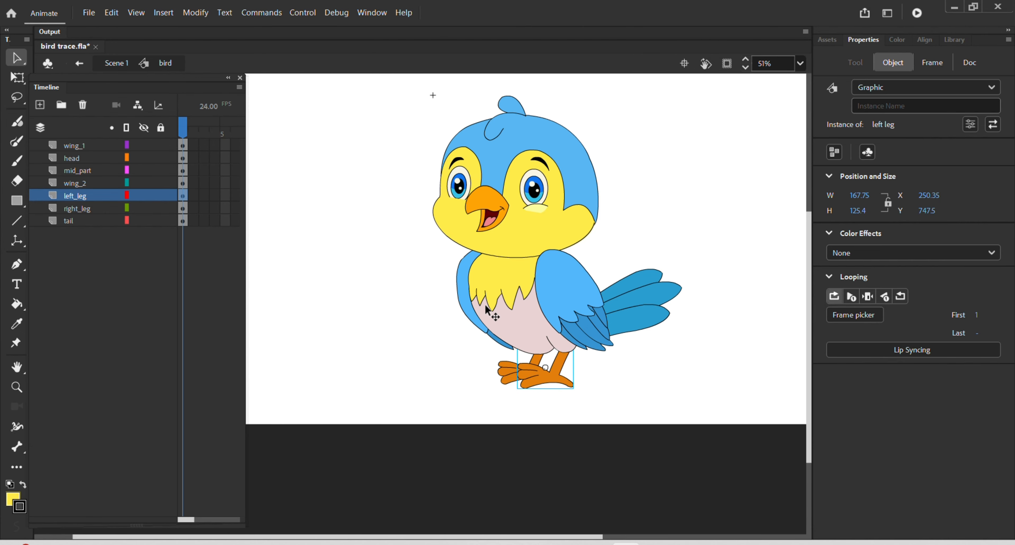
pyautogui.scroll(2, 557, 278)
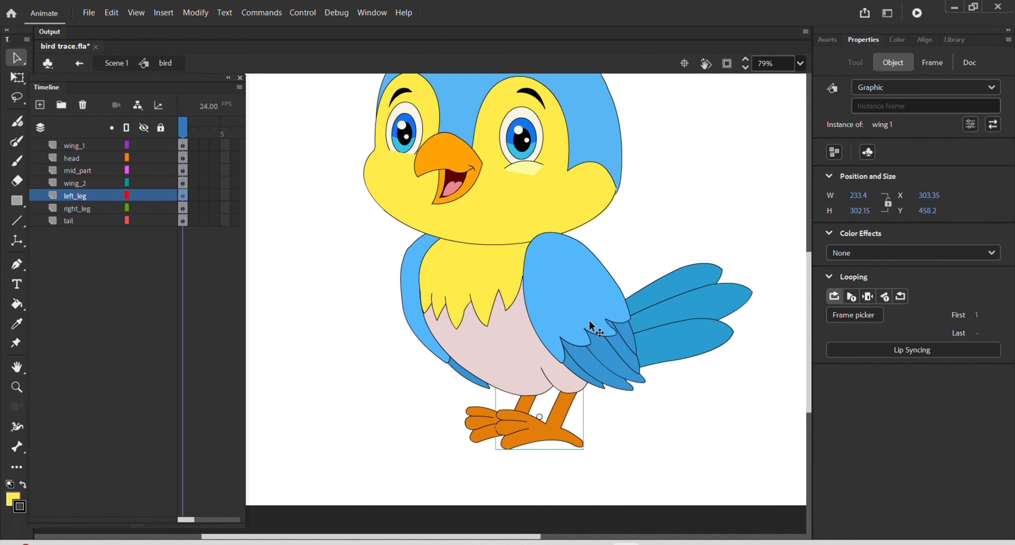
pyautogui.click(592, 323)
pyautogui.moveTo(599, 310); pyautogui.dragTo(738, 182)
pyautogui.hotkey('ctrl', 'z')
# - Enter the front wing symbol and convert its large light blue part into a graphic symbol named "upper left feather"
pyautogui.doubleClick(561, 296)
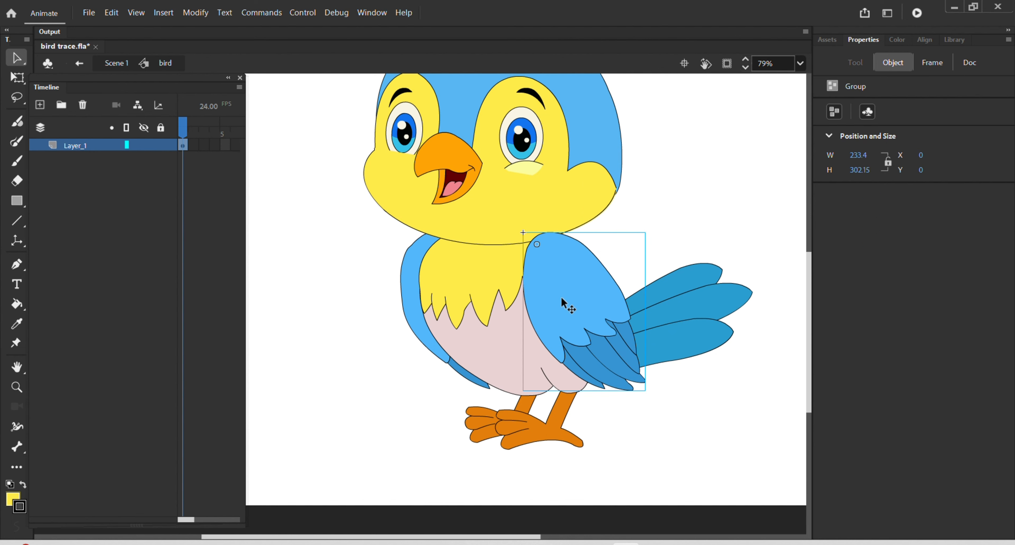
pyautogui.click(630, 203)
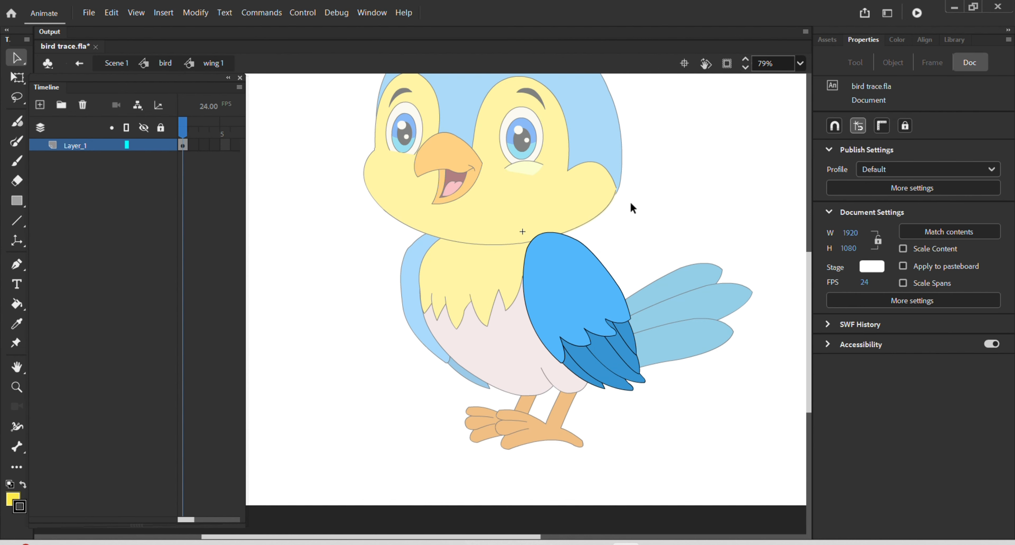
pyautogui.click(567, 299)
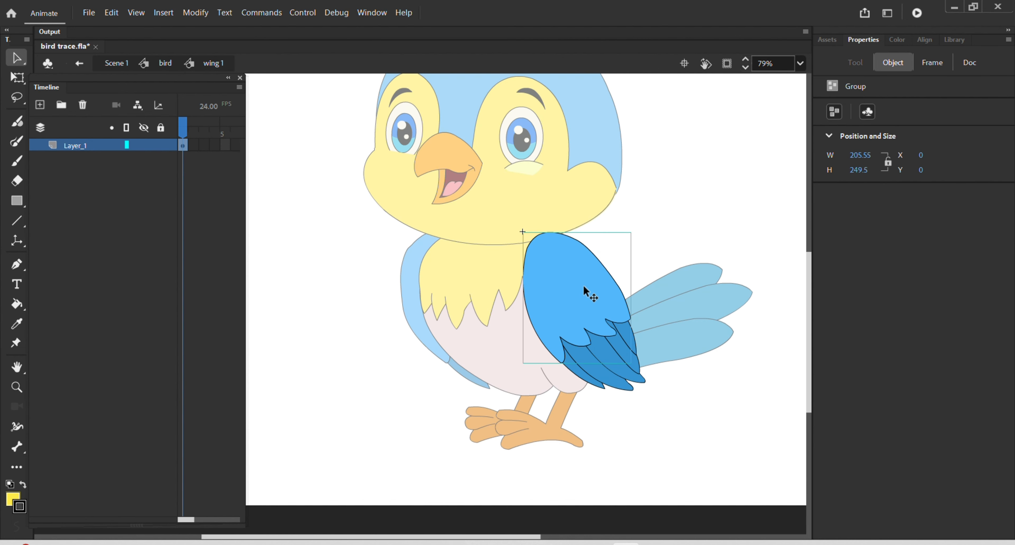
pyautogui.press('F8')
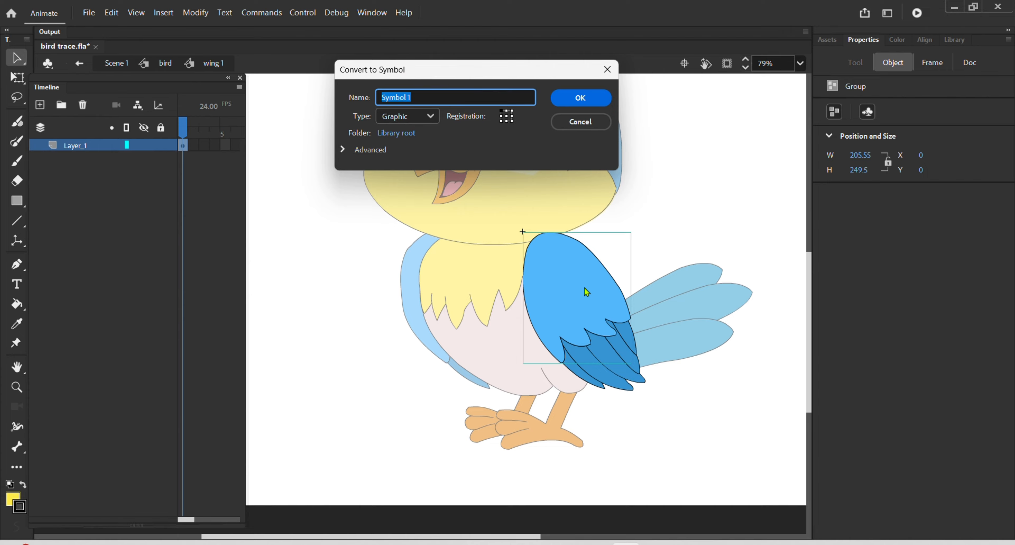
pyautogui.write('upper left feather')
pyautogui.press('Return')
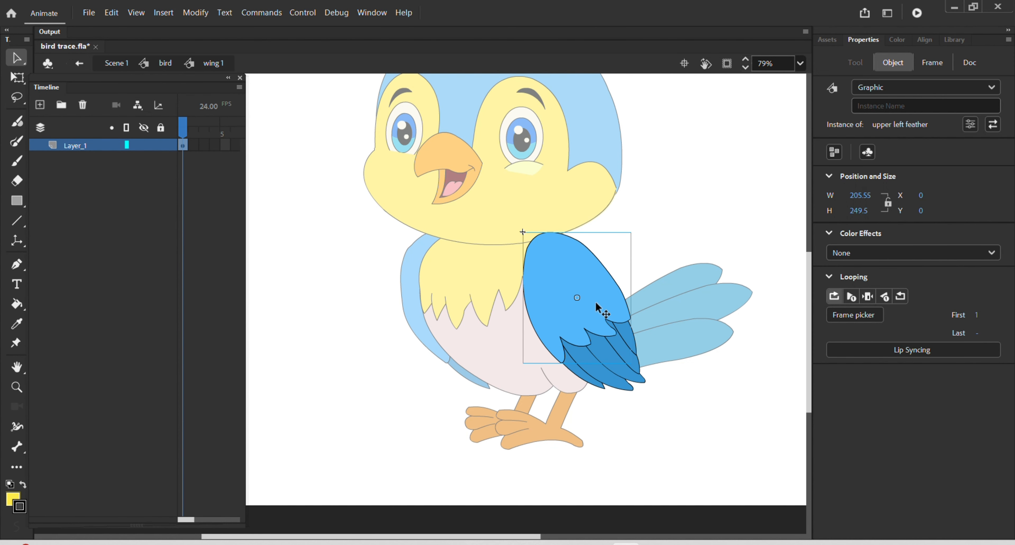
# - Convert the uppermost dark blue wing feather, nearest the tail, into a graphic symbol named "one"
pyautogui.click(633, 348)
pyautogui.scroll(3, 634, 347)
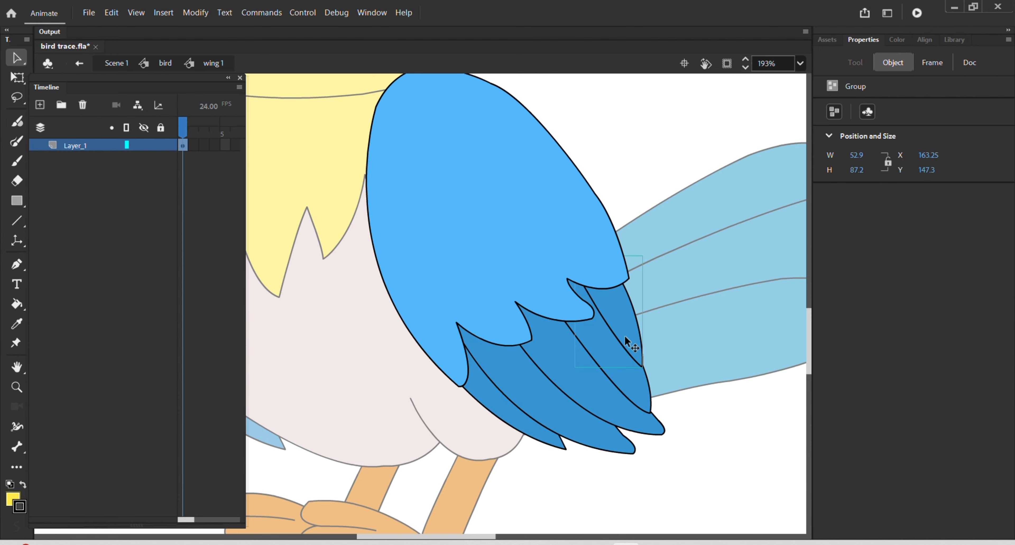
pyautogui.press('F8')
pyautogui.write('one')
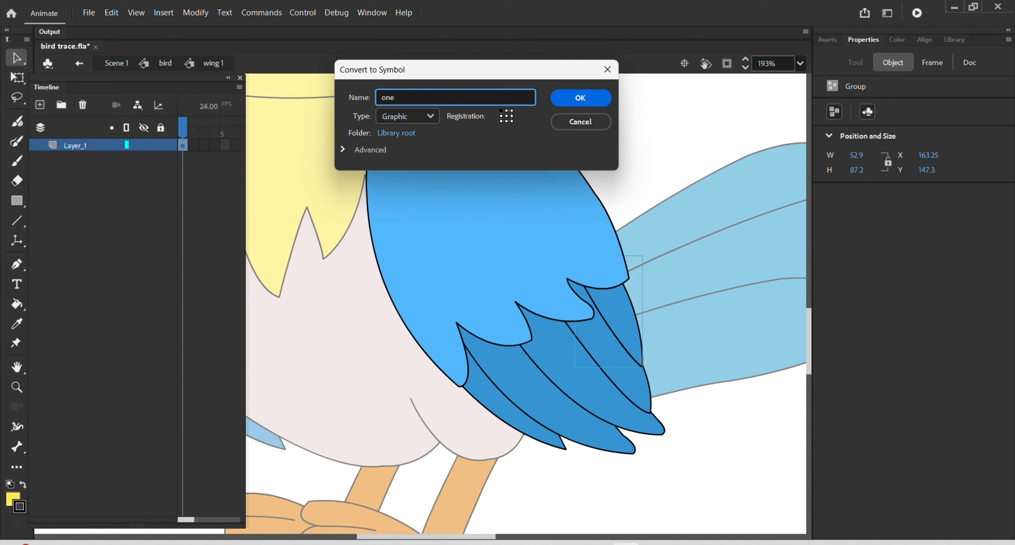
pyautogui.press('Return')
# - Convert the second dark blue wing feather from the tail side into a graphic symbol named "two"
pyautogui.click(635, 389)
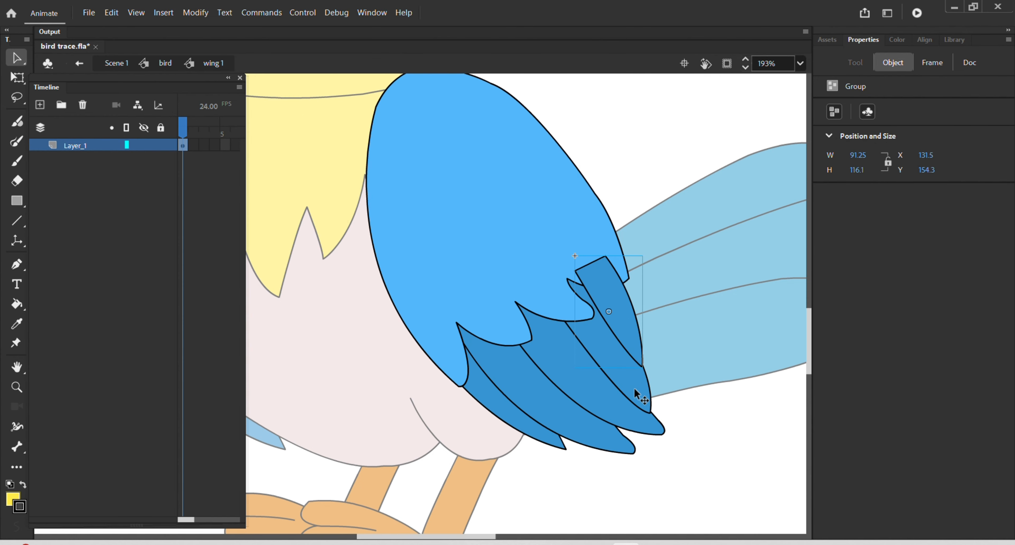
pyautogui.press('F8')
pyautogui.write('two')
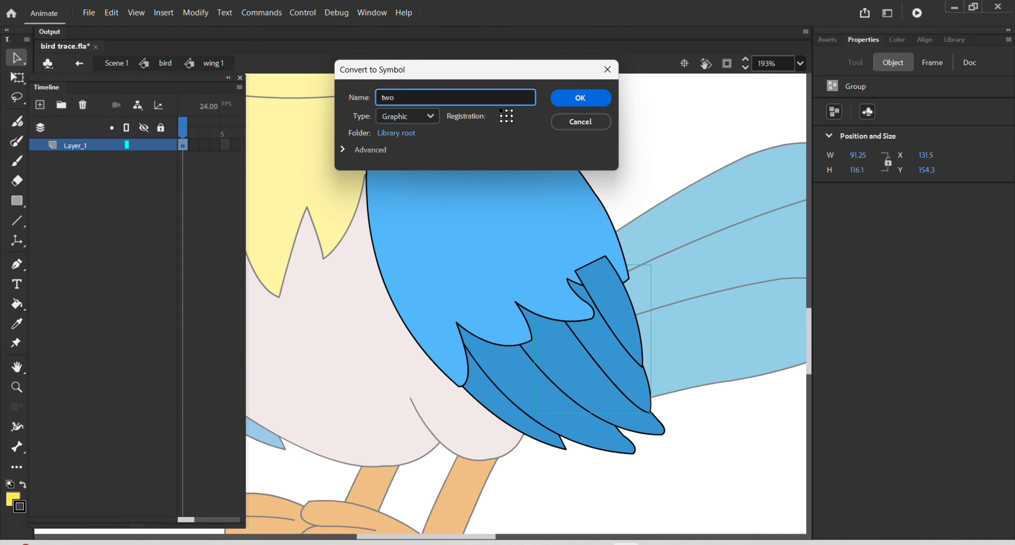
pyautogui.press('Return')
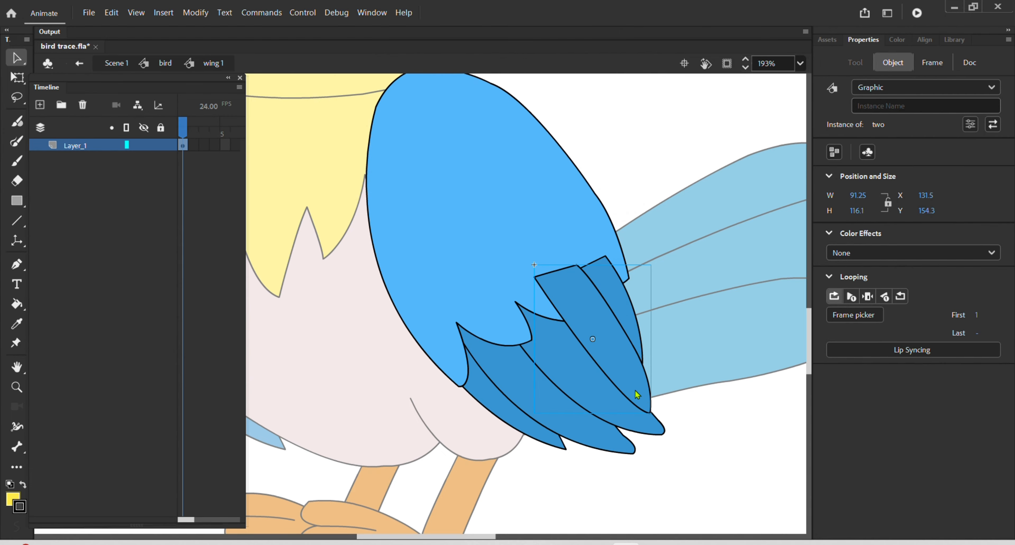
# - Convert the third, middle dark blue wing feather into a graphic symbol named "three"
pyautogui.click(596, 377)
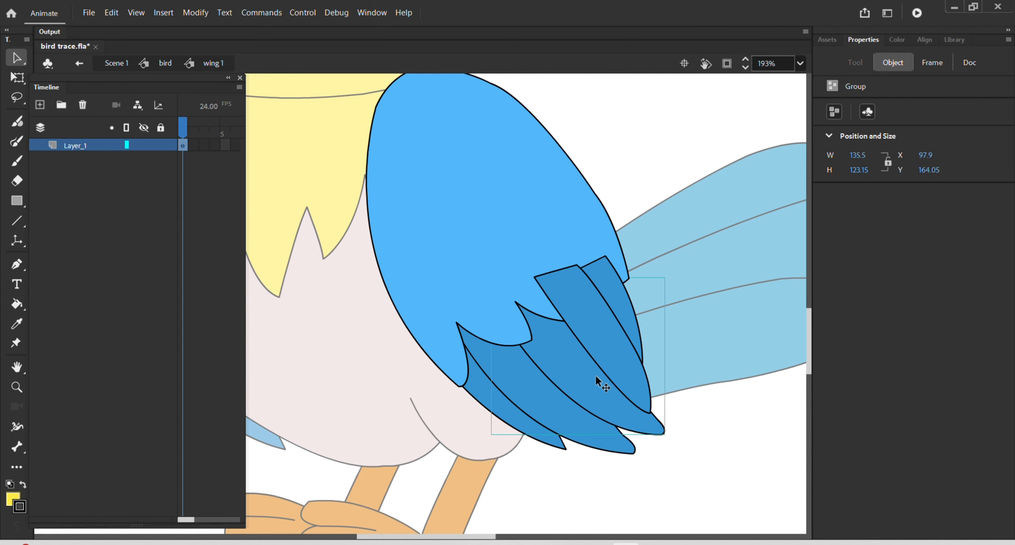
pyautogui.press('F8')
pyautogui.write('three')
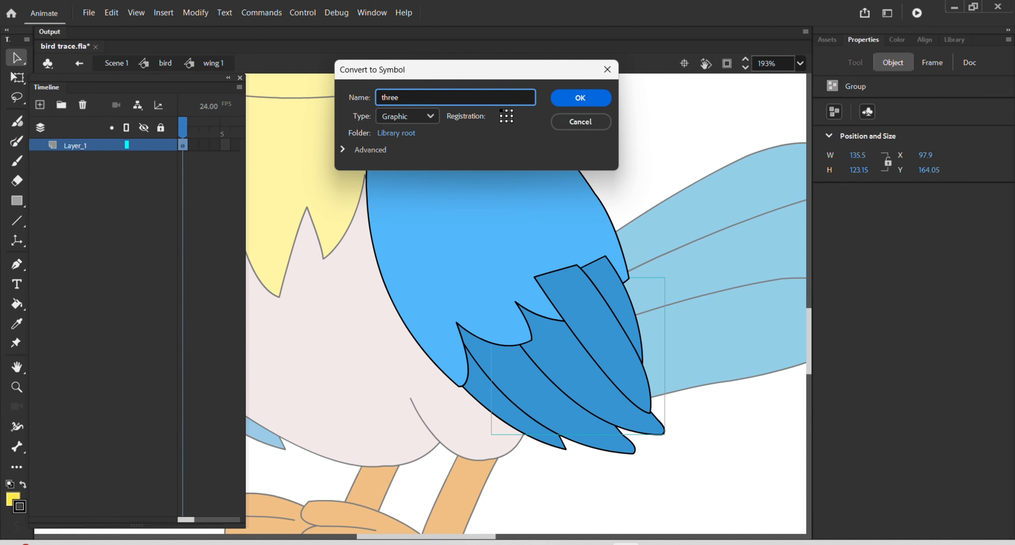
pyautogui.press('Return')
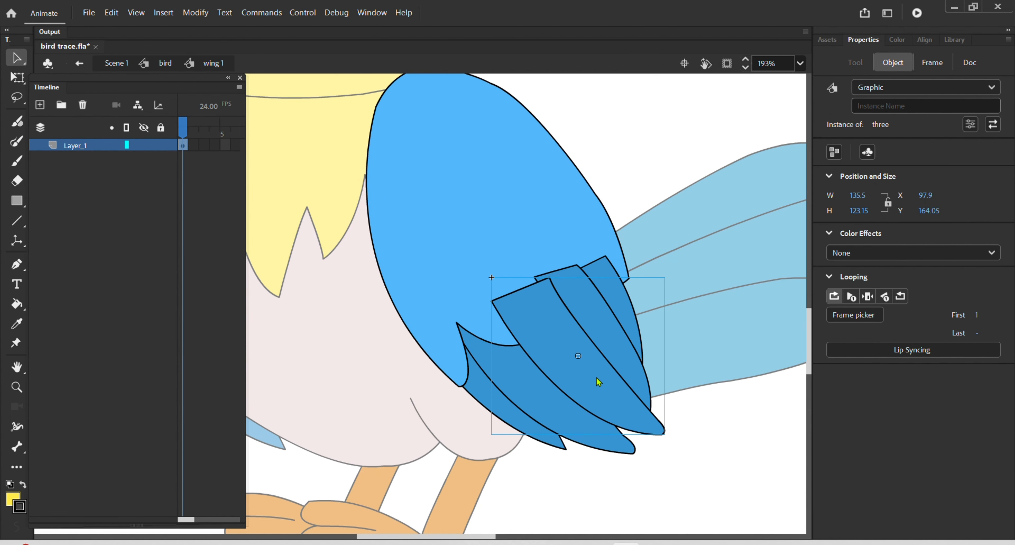
# - Convert the fourth dark blue wing feather into a graphic symbol named "four"
pyautogui.click(554, 408)
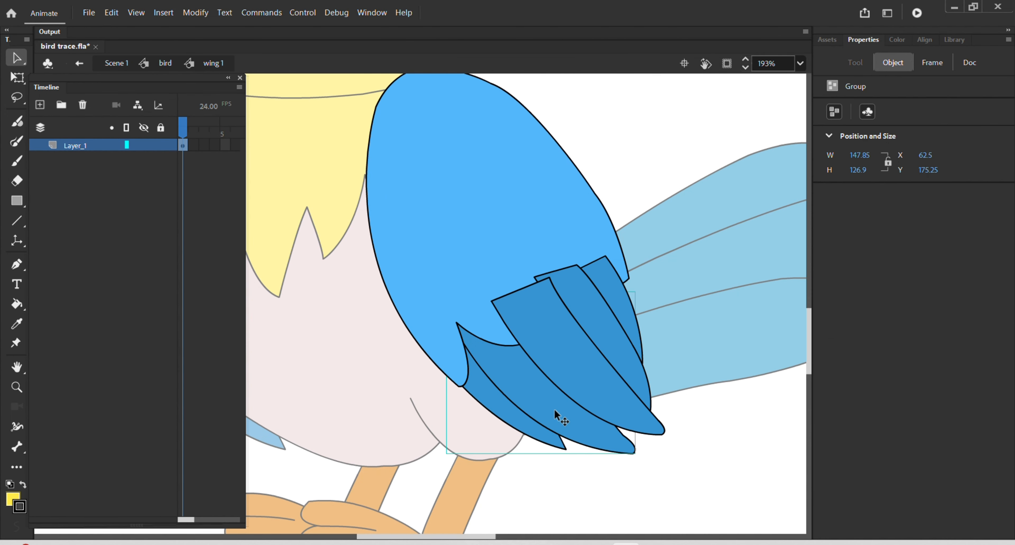
pyautogui.press('F8')
pyautogui.write('four')
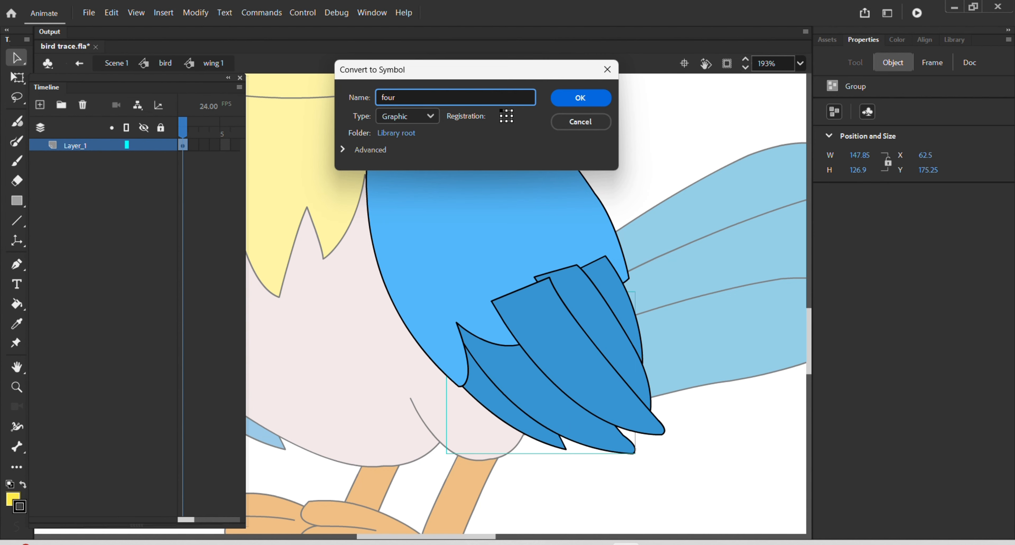
pyautogui.press('Return')
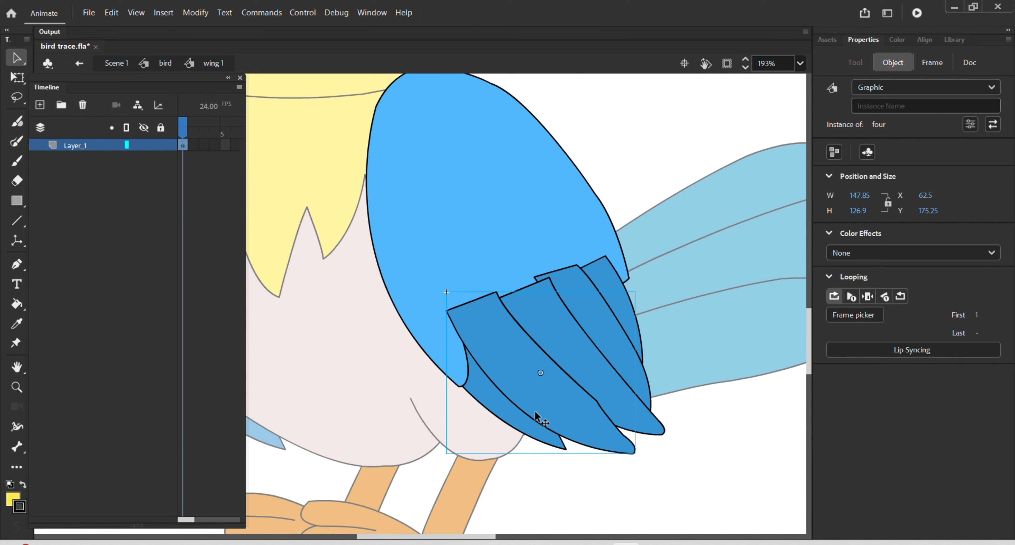
# - Convert the lowest dark blue wing feather, nearest the belly, into a graphic symbol named "five"
pyautogui.click(505, 413)
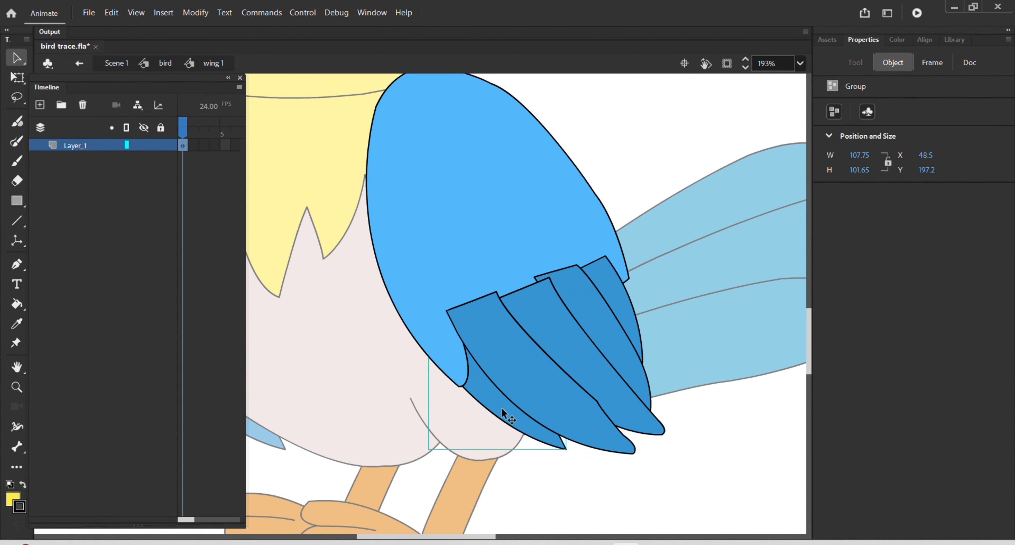
pyautogui.press('F8')
pyautogui.press('BackSpace')
pyautogui.write('five')
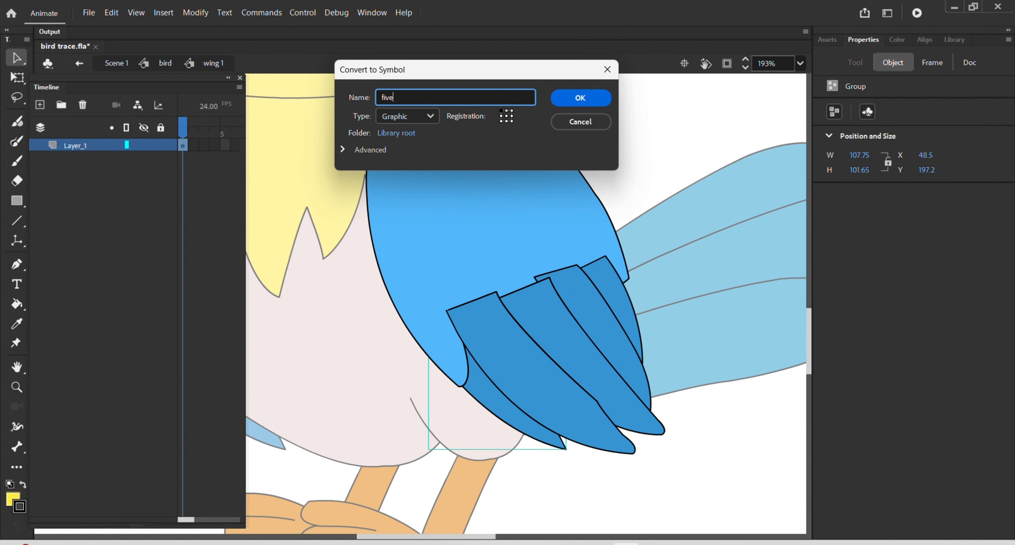
pyautogui.press('Return')
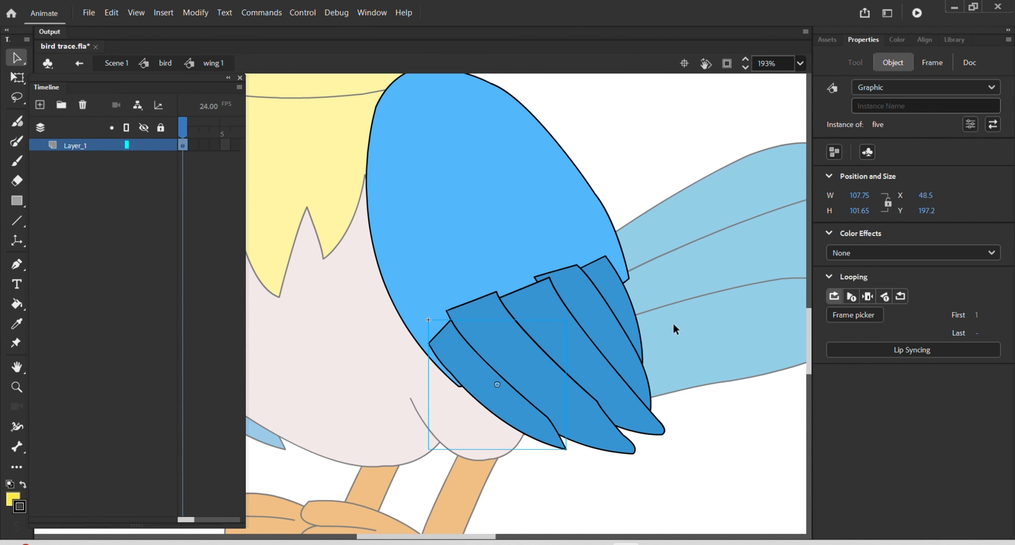
# - Select all five dark blue feathers together and send them to the back, behind the light blue upper wing part
pyautogui.moveTo(676, 325); pyautogui.dragTo(555, 390)
pyautogui.moveTo(541, 409); pyautogui.dragTo(515, 457)
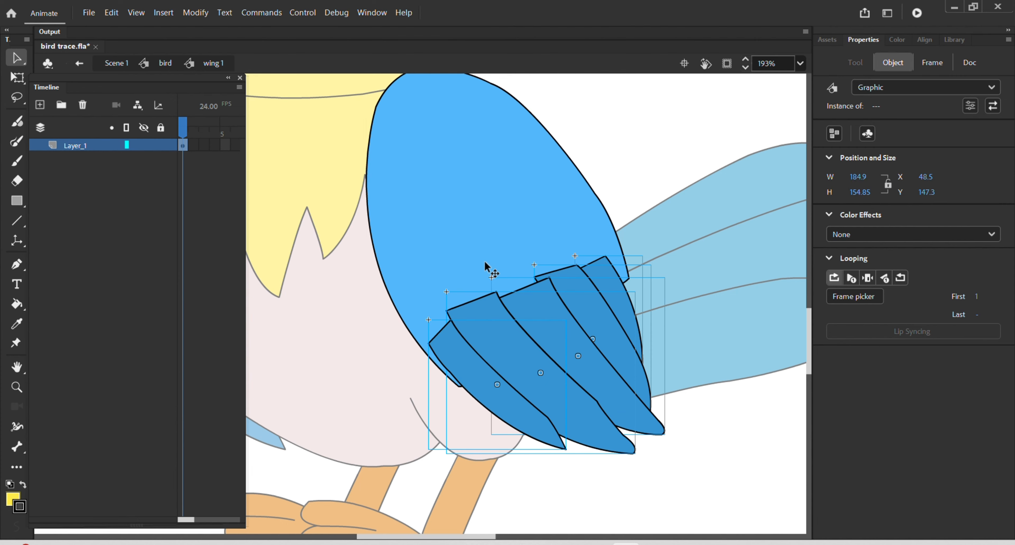
pyautogui.hotkey('ctrl', 'shift', 'Down')
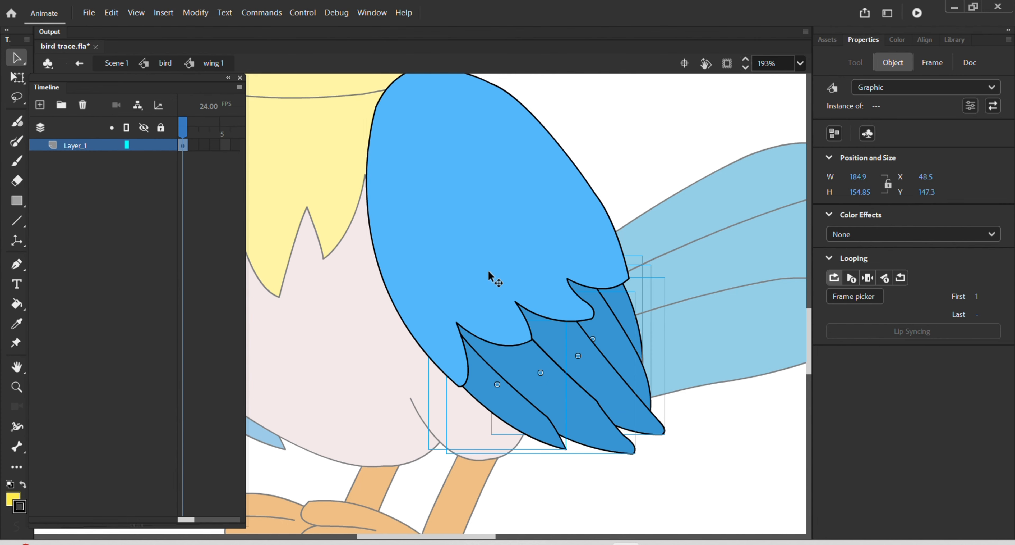
# - Select the upper wing part together with feathers one to four and distribute them to separate layers
pyautogui.scroll(-3, 559, 303)
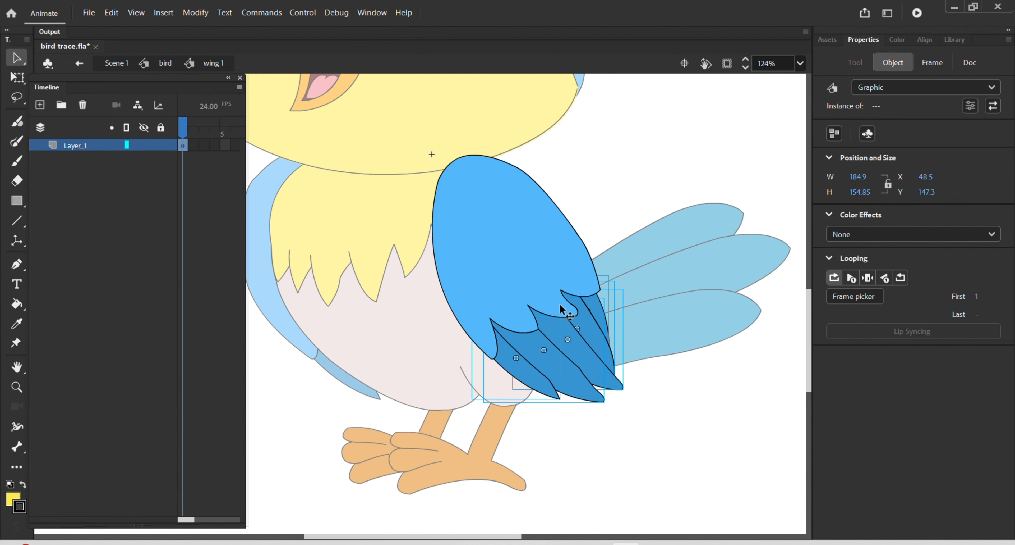
pyautogui.moveTo(566, 150); pyautogui.dragTo(540, 350)
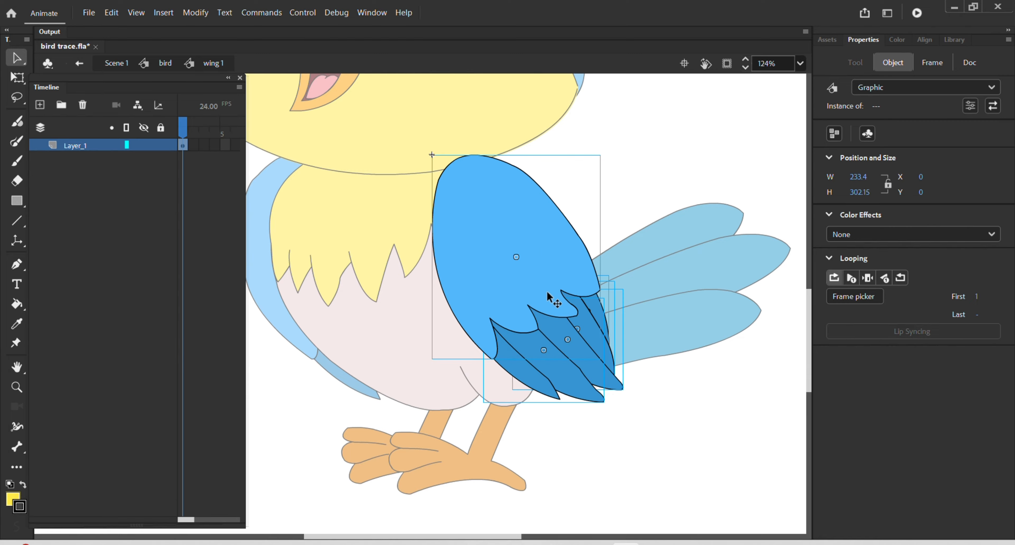
pyautogui.rightClick(551, 294)
pyautogui.click(633, 423)
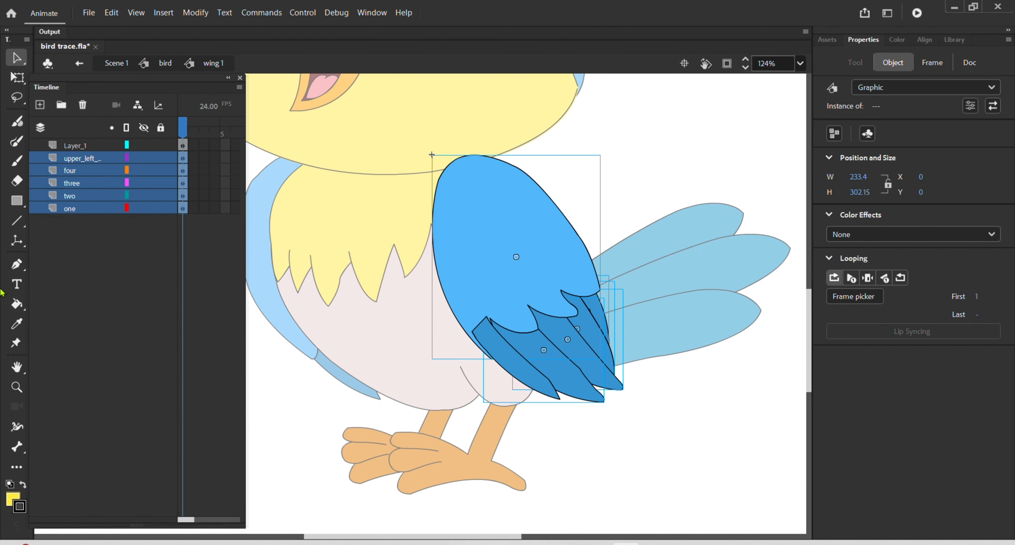
pyautogui.click(78, 146)
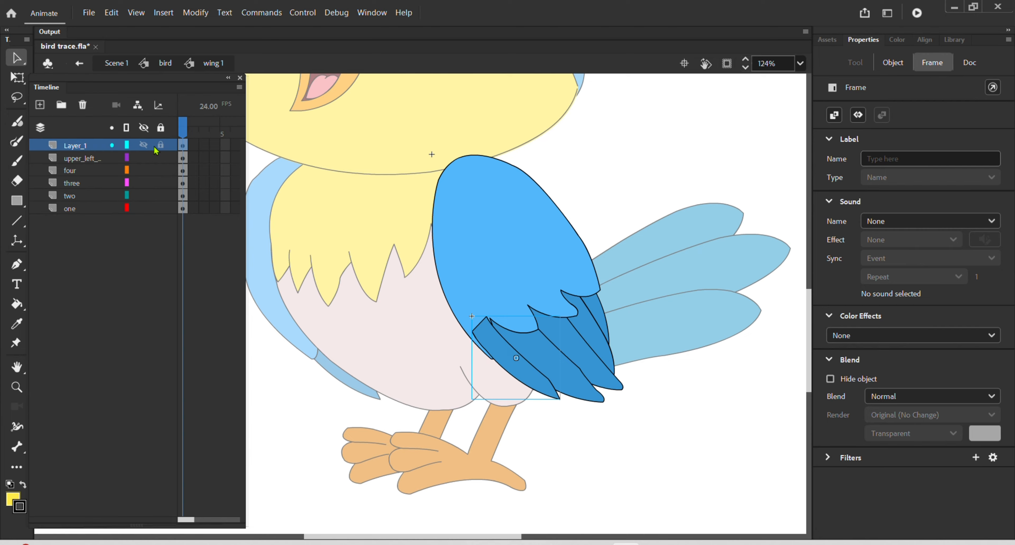
pyautogui.moveTo(505, 346); pyautogui.dragTo(457, 347)
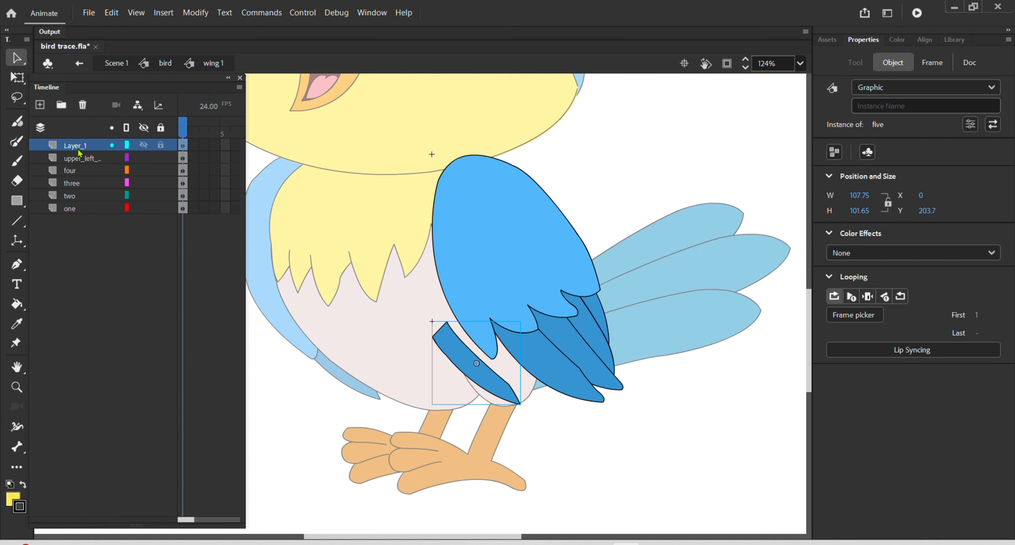
pyautogui.hotkey('ctrl', 'z')
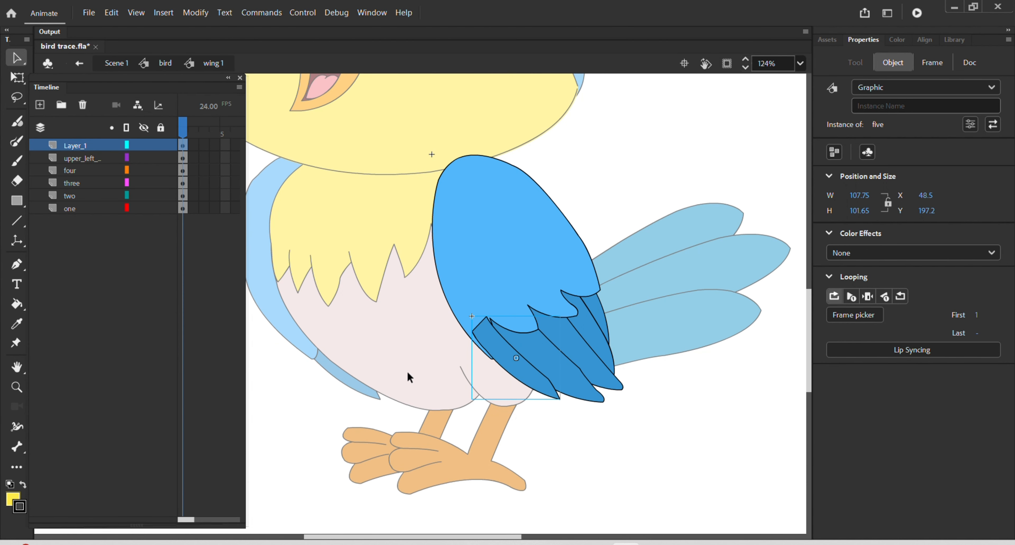
pyautogui.hotkey('ctrl', 'z')
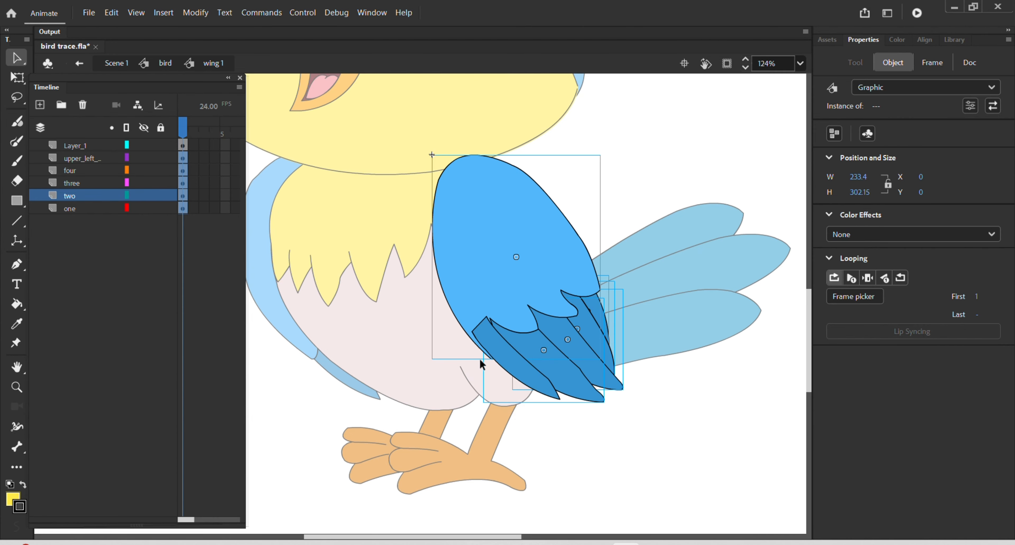
# - Distribute the remaining lowest feather, symbol "five", to its own layer
pyautogui.click(494, 336)
pyautogui.rightClick(494, 336)
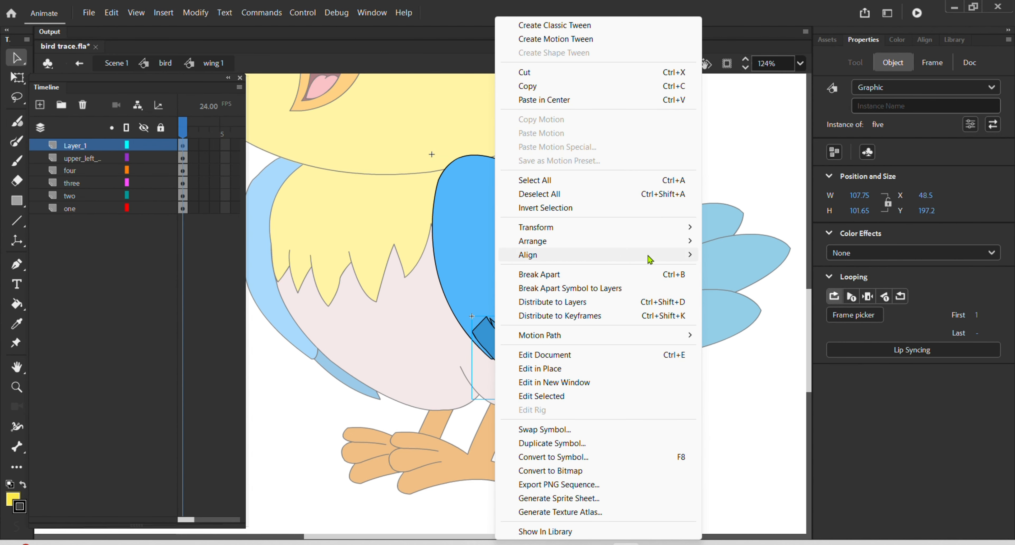
pyautogui.click(613, 302)
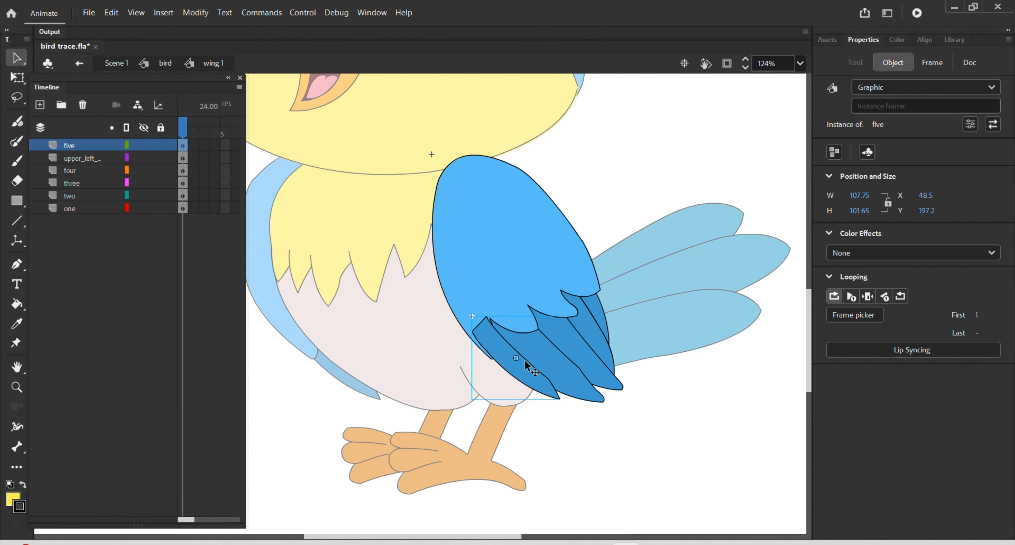
pyautogui.press('Down')
pyautogui.press('Down')
pyautogui.press('Down')
pyautogui.press('Down')
pyautogui.press('Down')
pyautogui.press('Down')
pyautogui.press('Down')
pyautogui.press('Down')
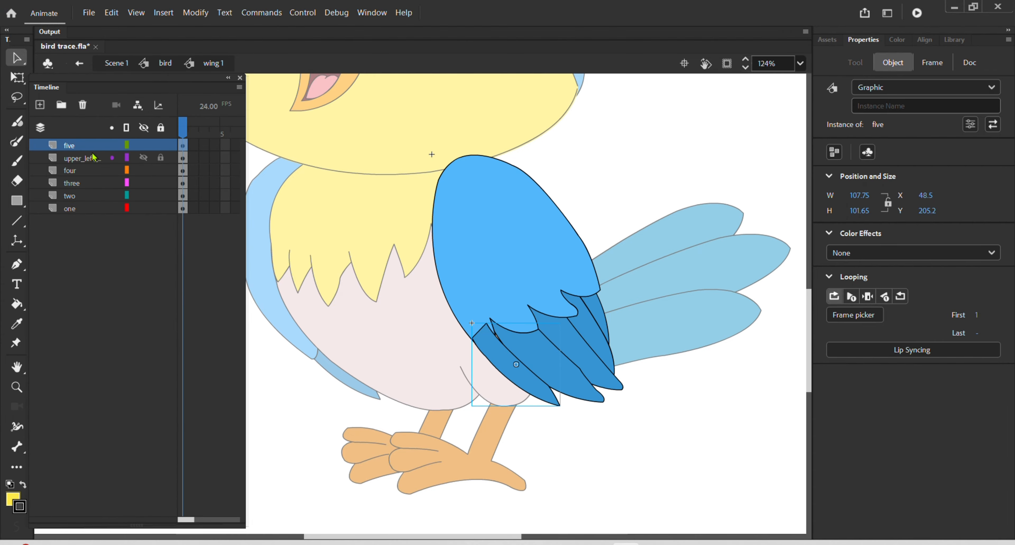
# - Move the "five" layer to the bottom of the layer stack and nudge its feather back up into place
pyautogui.moveTo(78, 146); pyautogui.dragTo(75, 247)
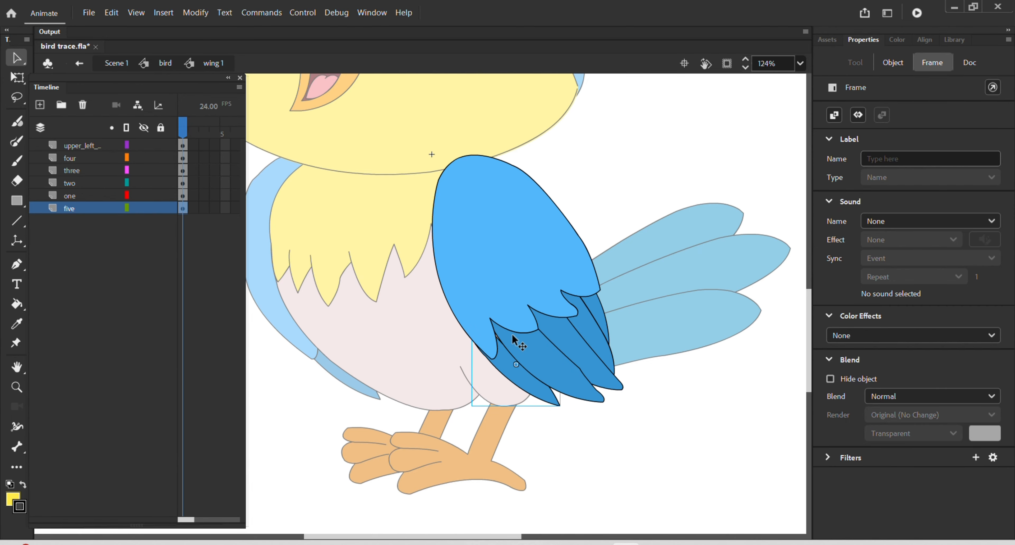
pyautogui.hotkey('shift', 'Up')
pyautogui.scroll(2, 512, 335)
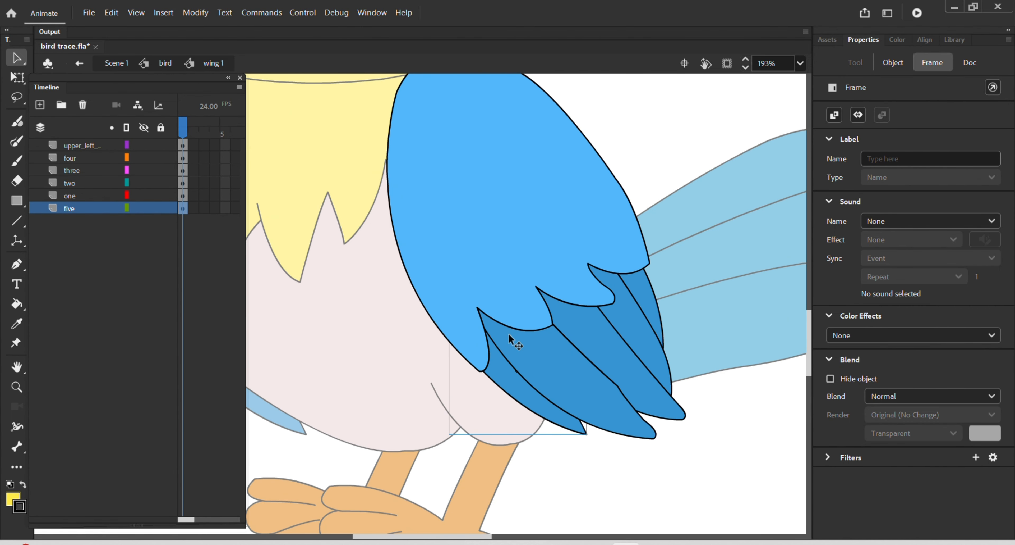
# - Leave the wing symbol and return to the bird symbol
pyautogui.scroll(-4, 502, 333)
pyautogui.click(634, 242)
pyautogui.doubleClick(634, 243)
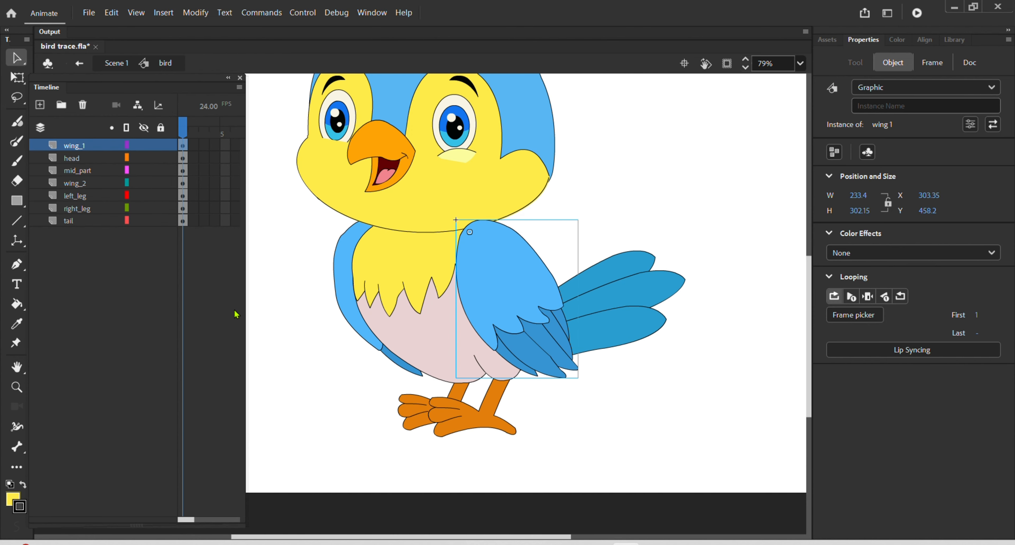
# - Open the wing 2 symbol and break its group apart into separate wing parts
pyautogui.click(337, 274)
pyautogui.doubleClick(337, 275)
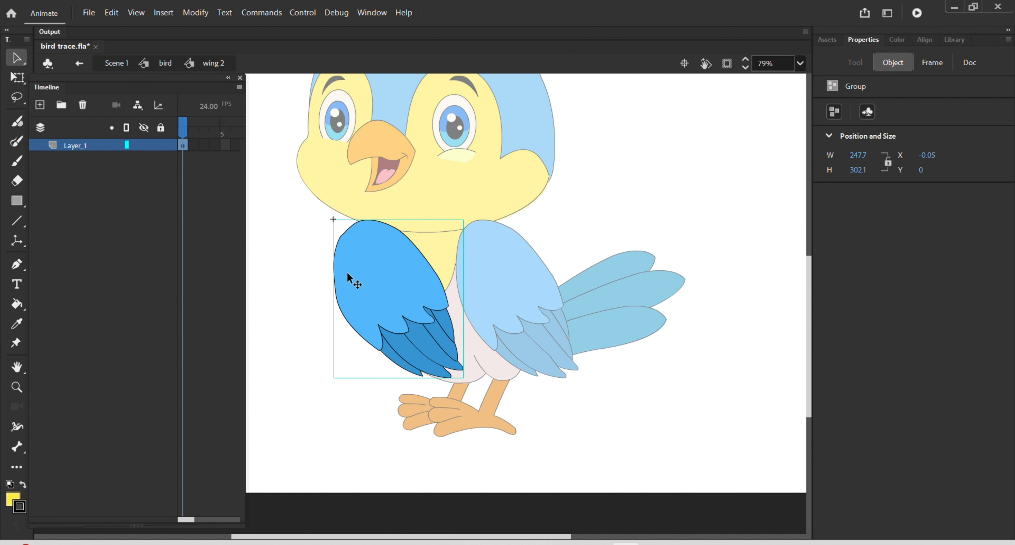
pyautogui.click(286, 281)
pyautogui.click(354, 287)
pyautogui.hotkey('ctrl', 'b')
pyautogui.click(317, 290)
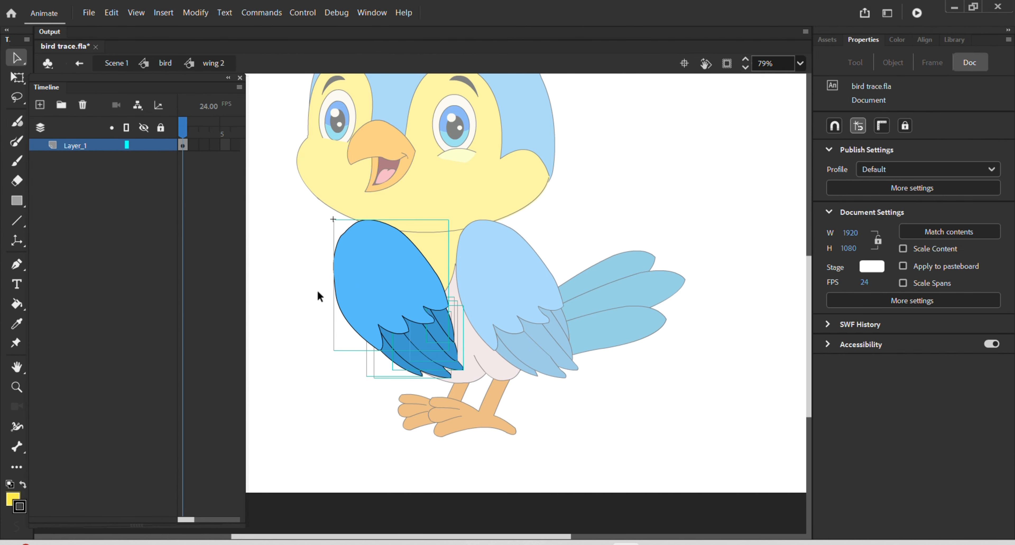
# - Convert the large upper part of the wing to a graphic symbol named "upper right feather"
pyautogui.click(384, 297)
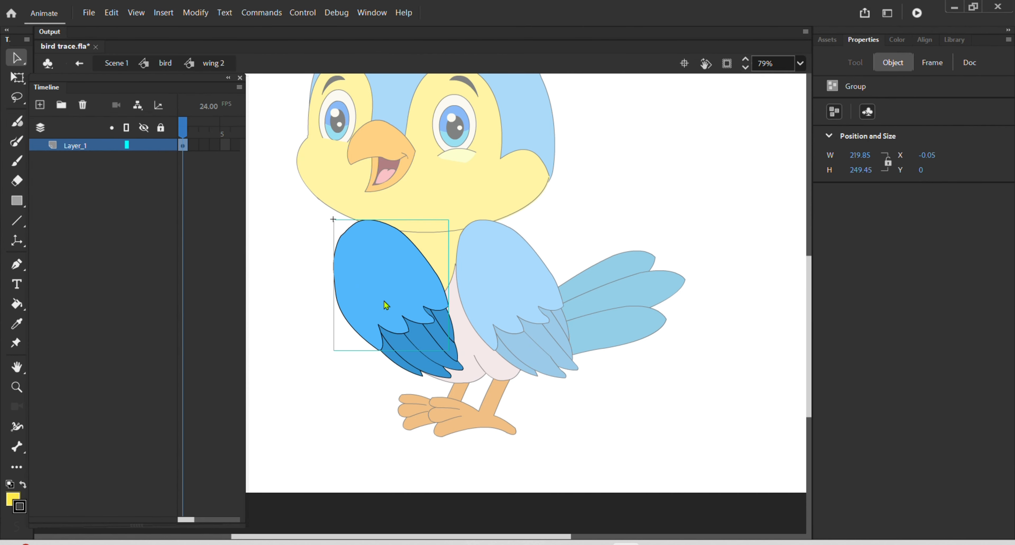
pyautogui.press('F8')
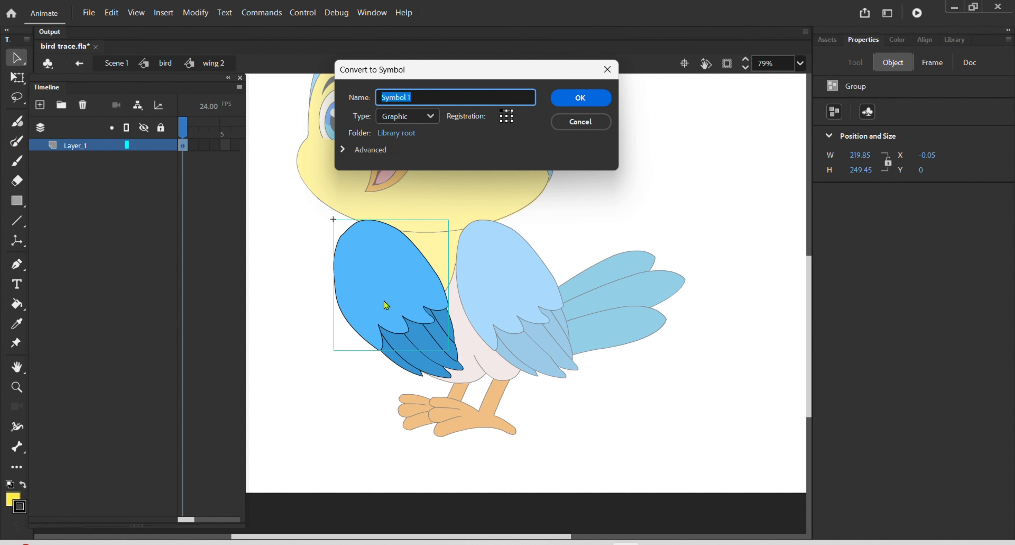
pyautogui.write('r')
pyautogui.write('upper')
pyautogui.write(' righ')
pyautogui.write('t feather')
pyautogui.press('Return')
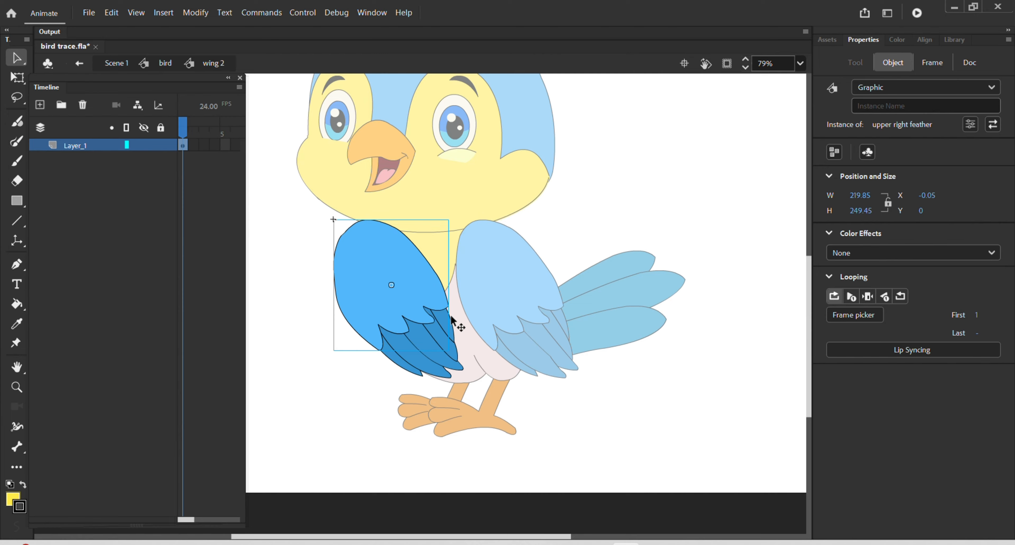
# - Convert the innermost feather, nearest the other wing, to a graphic symbol named "one" with a trailing space
pyautogui.click(459, 318)
pyautogui.click(449, 323)
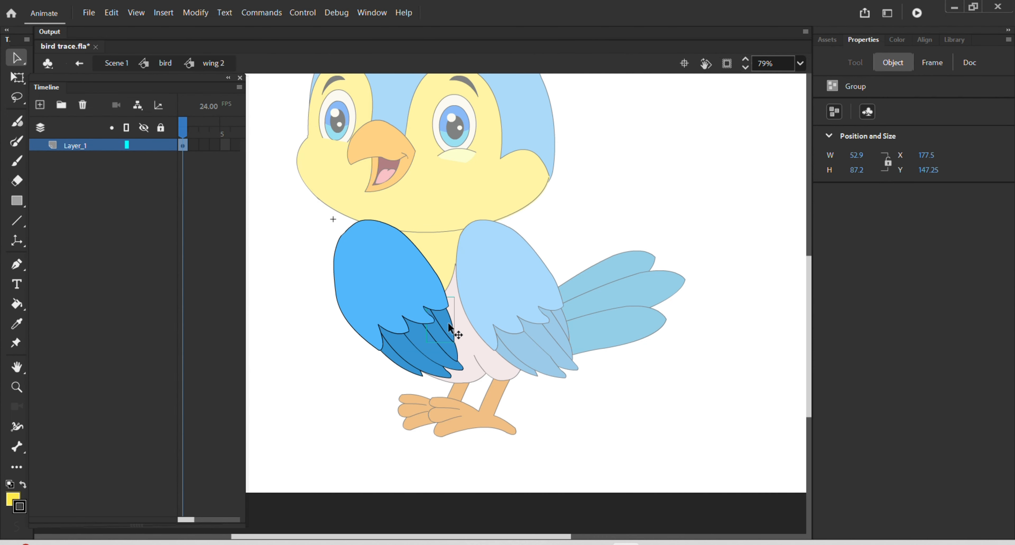
pyautogui.press('F8')
pyautogui.write('one')
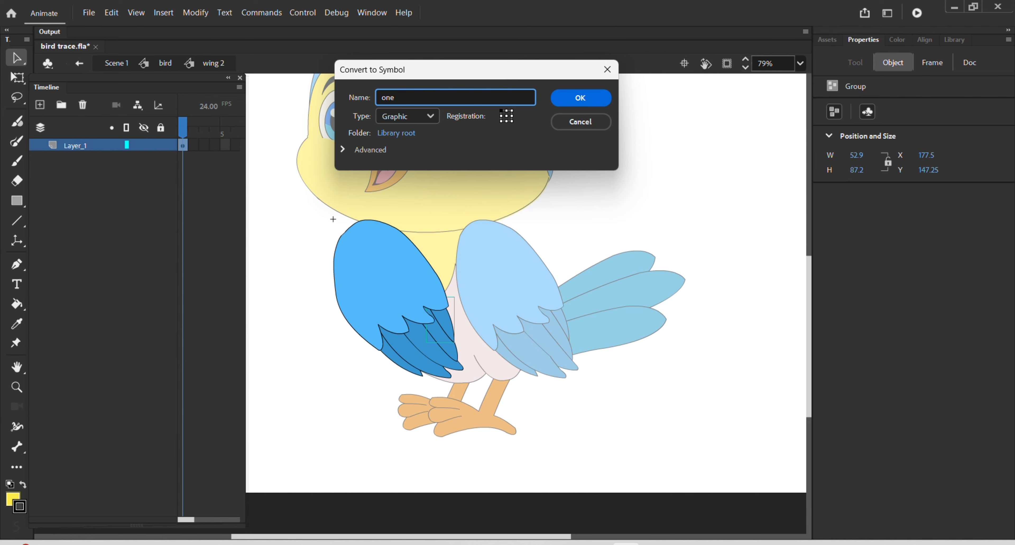
pyautogui.press('Return')
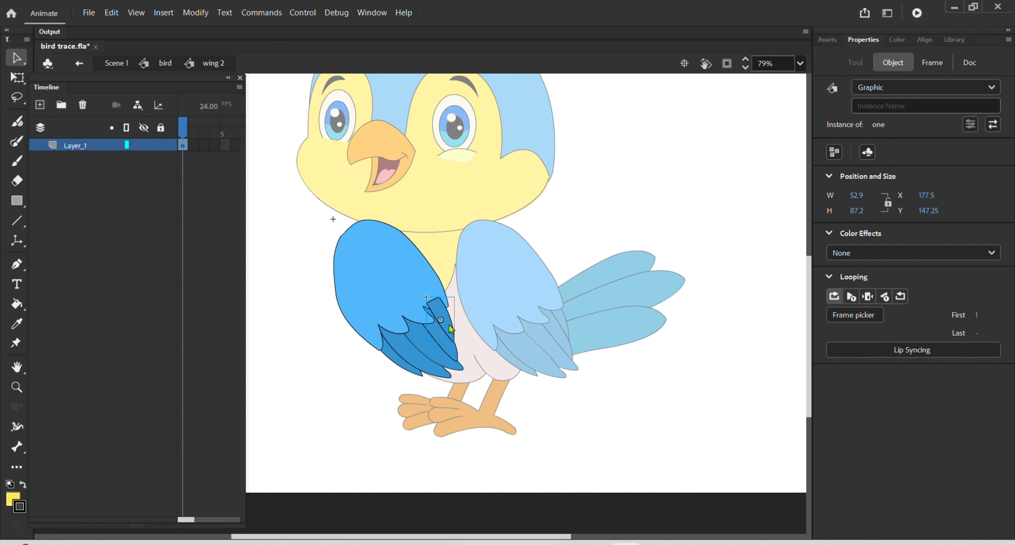
# - Convert the second feather to a graphic symbol named "two" with a trailing space
pyautogui.click(455, 355)
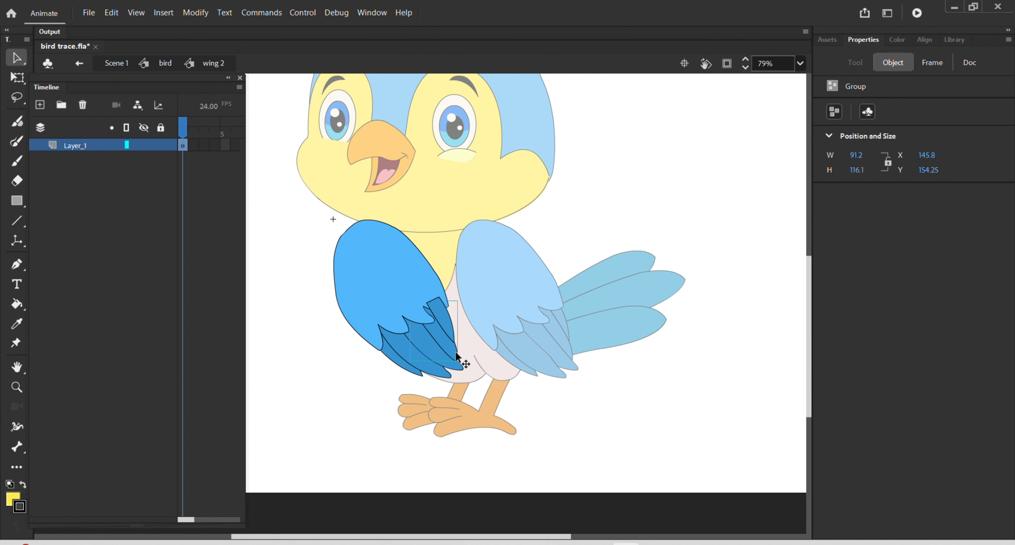
pyautogui.press('F8')
pyautogui.write('two')
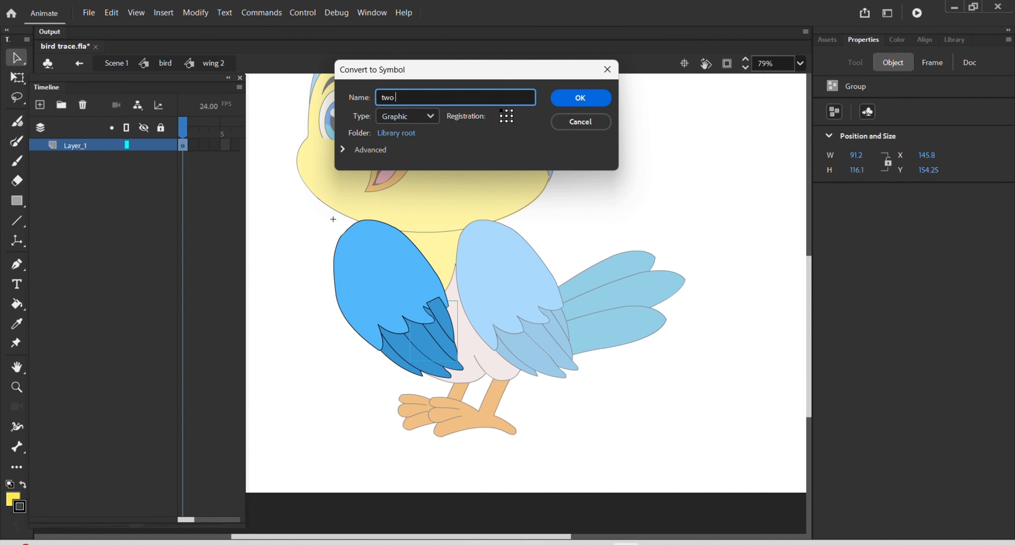
pyautogui.press('Return')
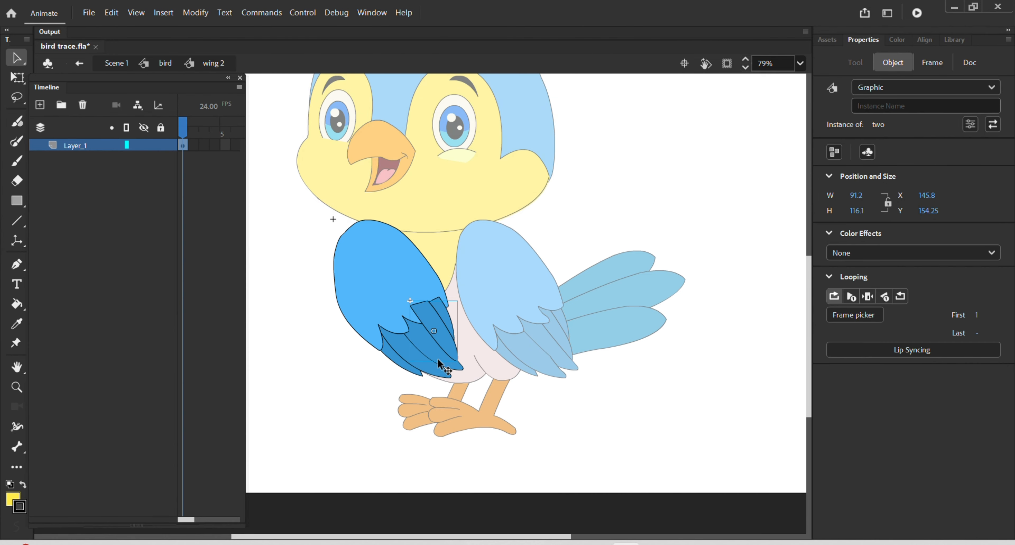
# - Convert the third feather to a graphic symbol named "three", adding a trailing space to make the name unique
pyautogui.click(438, 362)
pyautogui.press('F8')
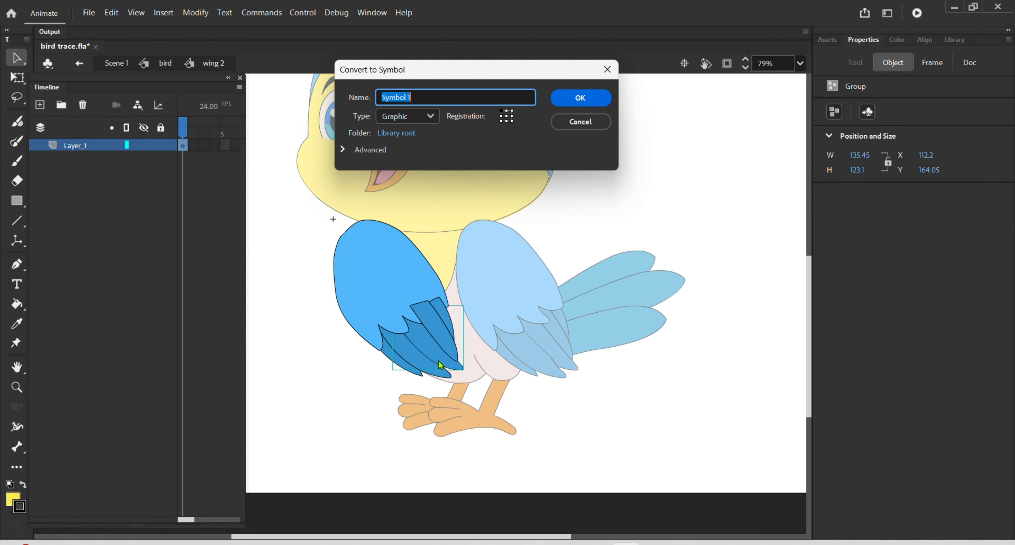
pyautogui.write('three')
pyautogui.press('Return')
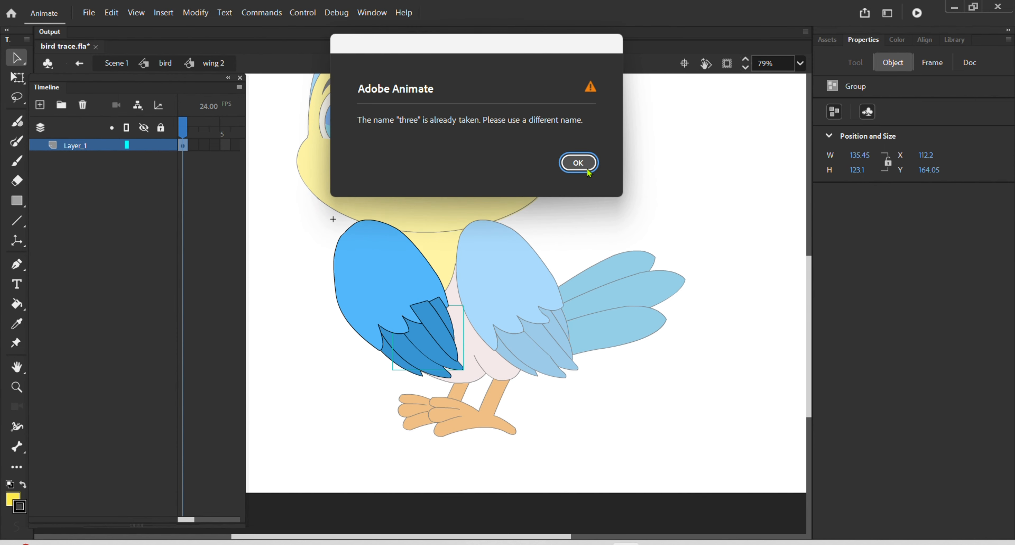
pyautogui.click(578, 163)
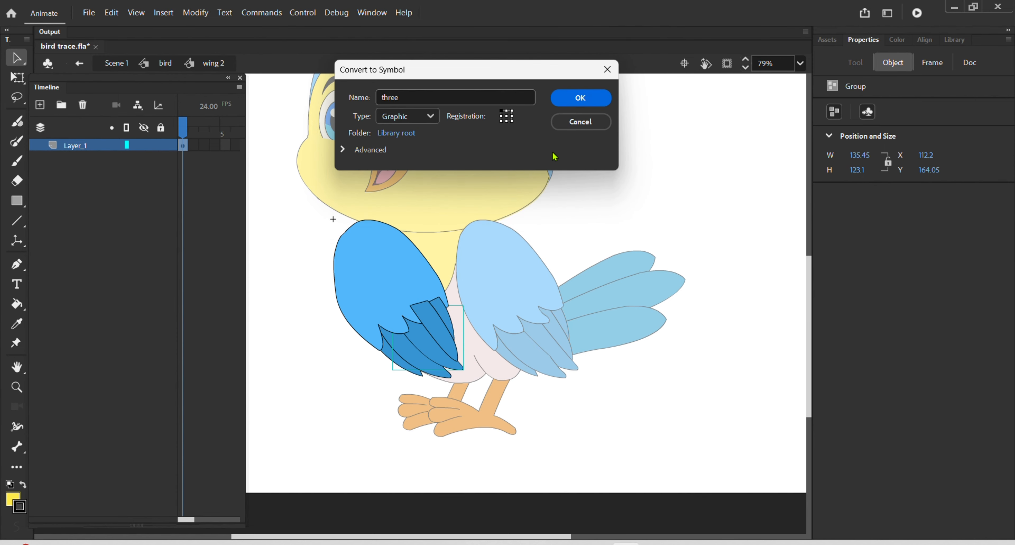
pyautogui.click(430, 97)
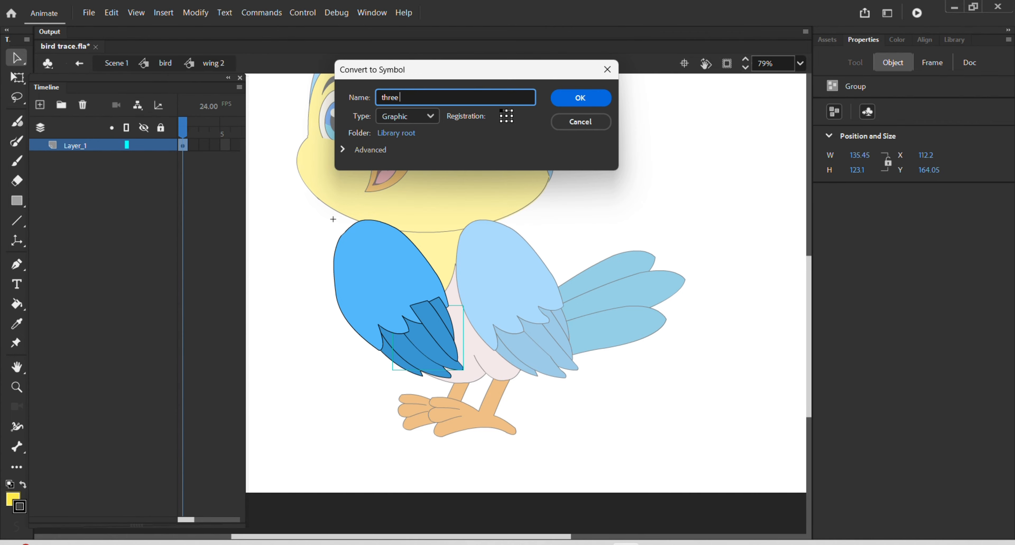
pyautogui.press('Return')
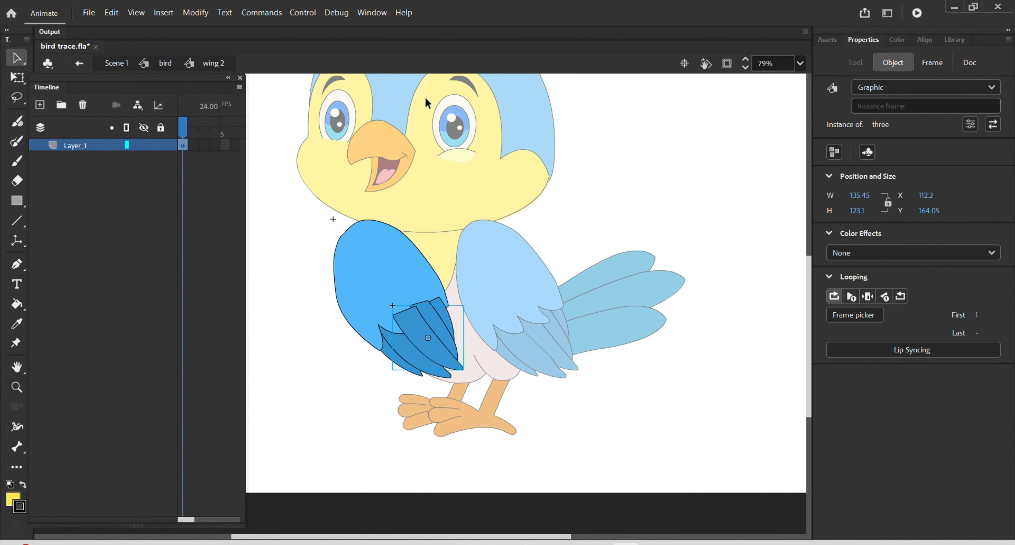
# - Convert the fourth feather to a graphic symbol named "four" with a trailing space
pyautogui.click(407, 348)
pyautogui.scroll(1, 407, 347)
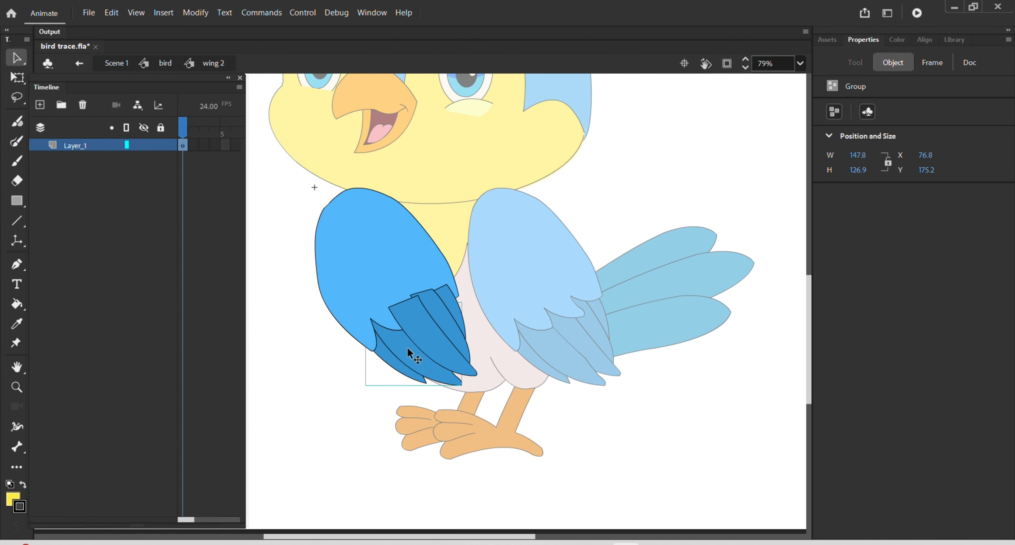
pyautogui.scroll(2, 406, 346)
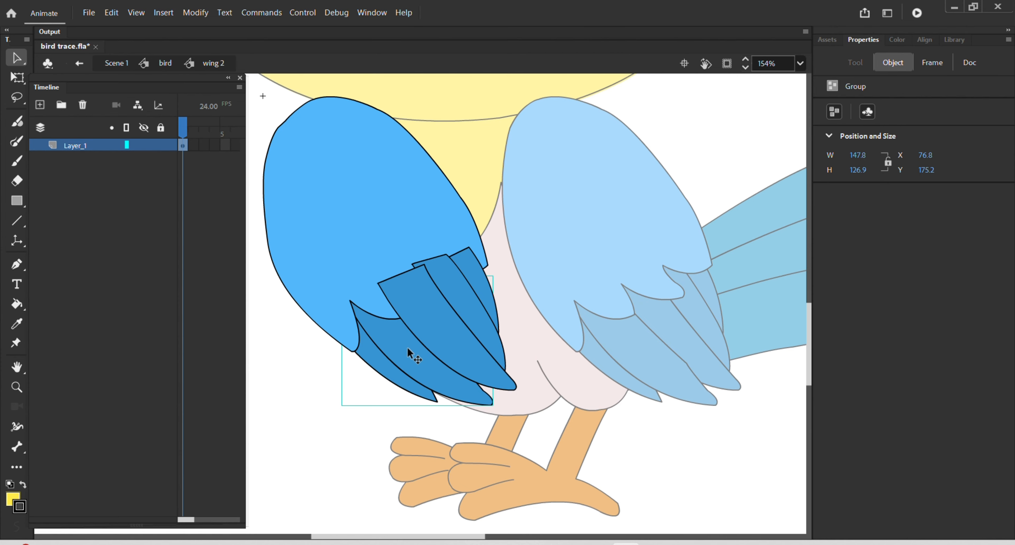
pyautogui.press('F8')
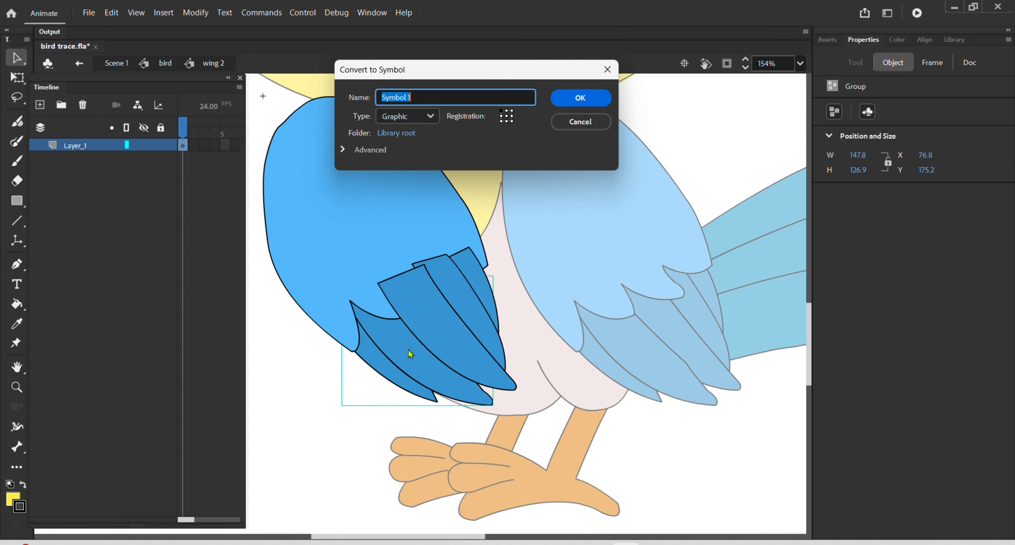
pyautogui.write('four')
pyautogui.press('Return')
# - Convert the lowest, outermost feather to a graphic symbol named "five" with a trailing space
pyautogui.click(381, 368)
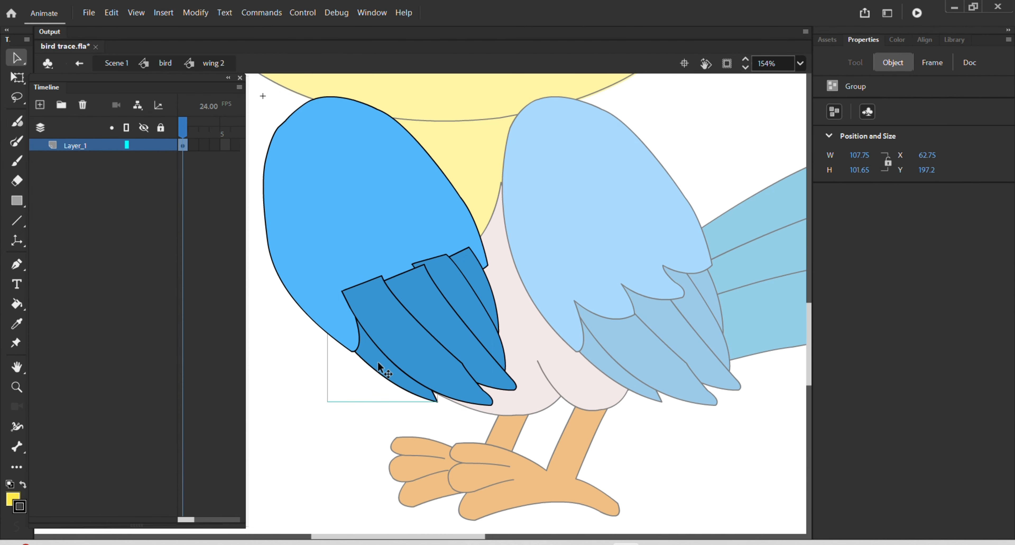
pyautogui.press('F8')
pyautogui.write('fivr')
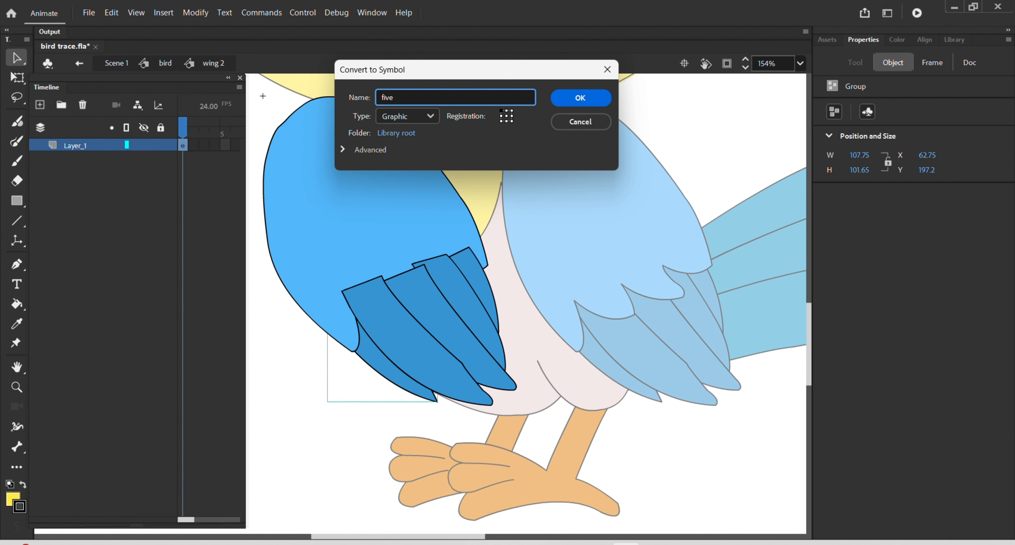
pyautogui.press('Return')
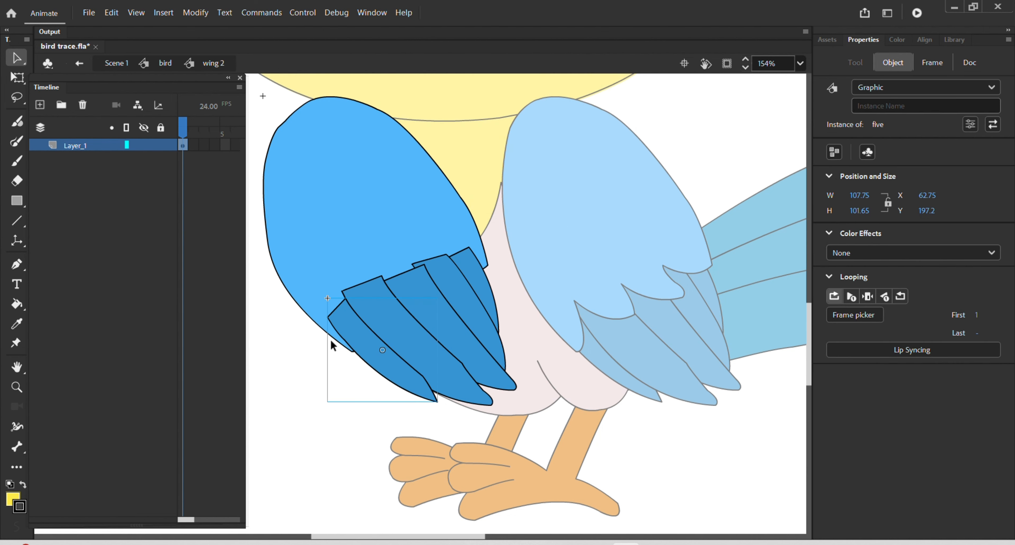
# - Select the five feathers without the upper wing part and send them behind it
pyautogui.moveTo(526, 313); pyautogui.dragTo(401, 387)
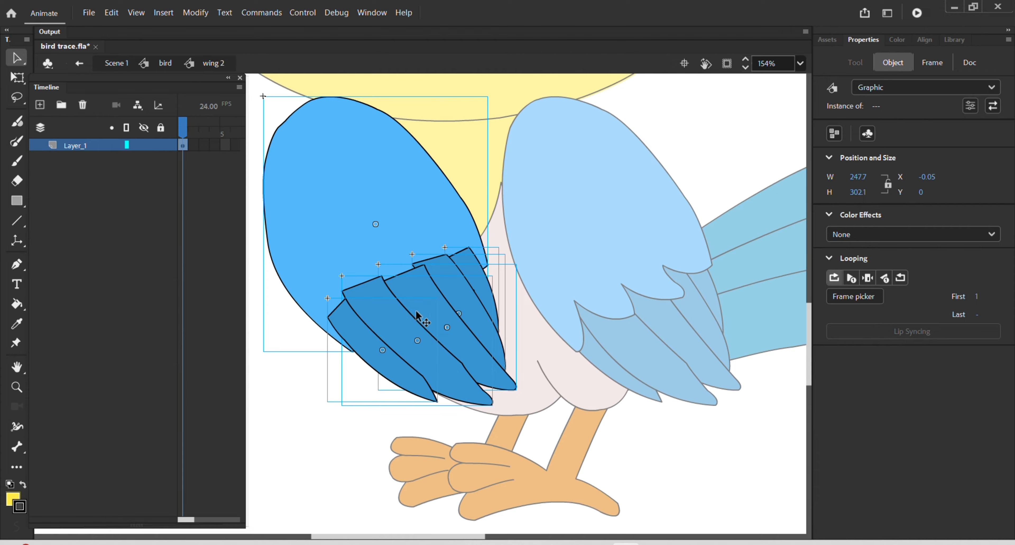
pyautogui.keyDown('shift'); pyautogui.click(387, 223); pyautogui.keyUp('shift')
pyautogui.hotkey('ctrl', 'shift', 'Down')
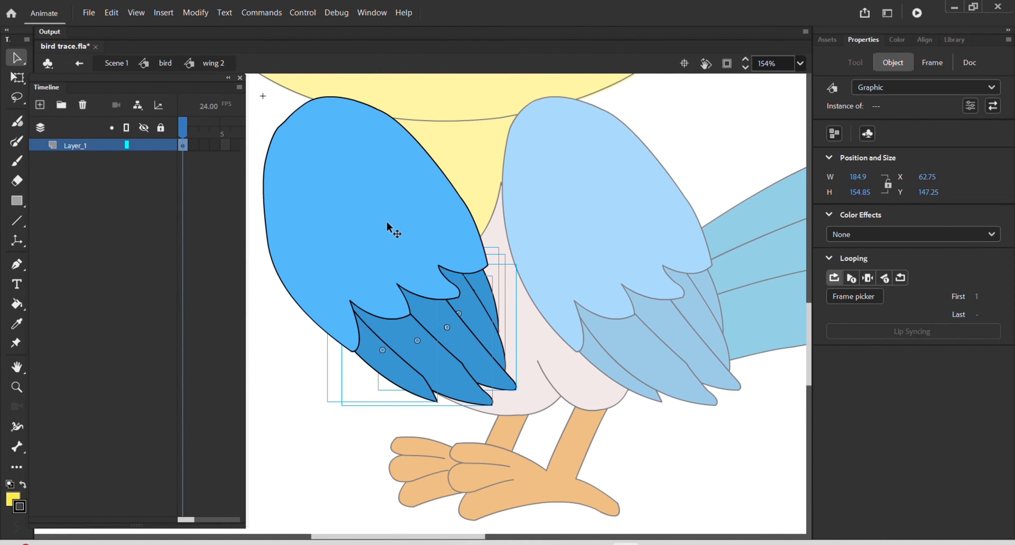
# - Select the upper wing part together with all five feathers and distribute them to separate layers
pyautogui.scroll(-1, 386, 220)
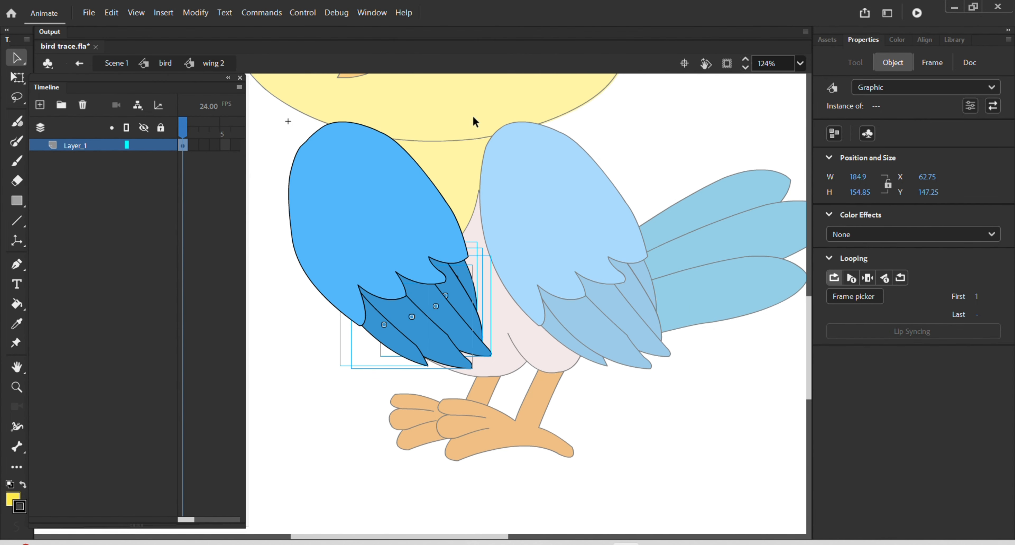
pyautogui.click(458, 139)
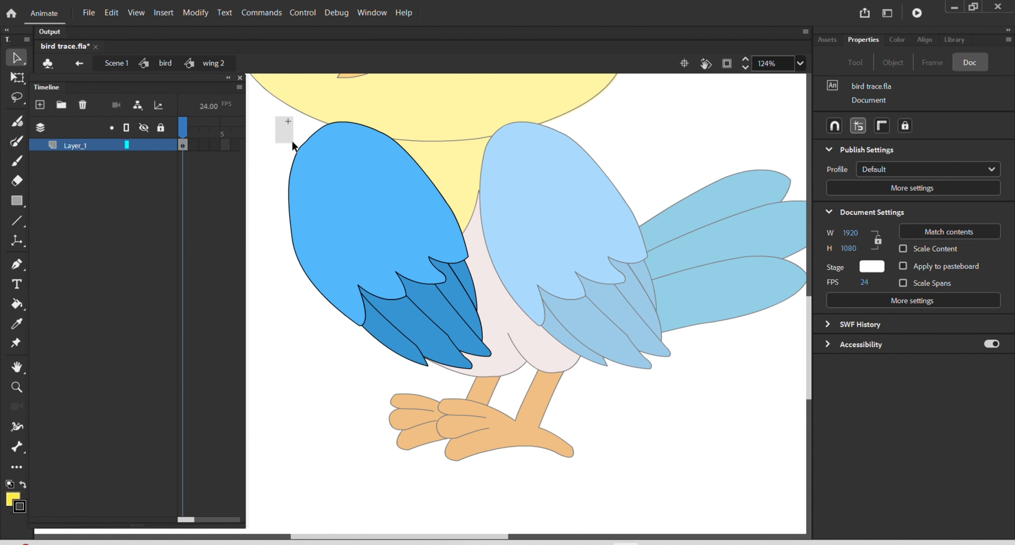
pyautogui.moveTo(292, 140); pyautogui.dragTo(497, 398)
pyautogui.rightClick(497, 399)
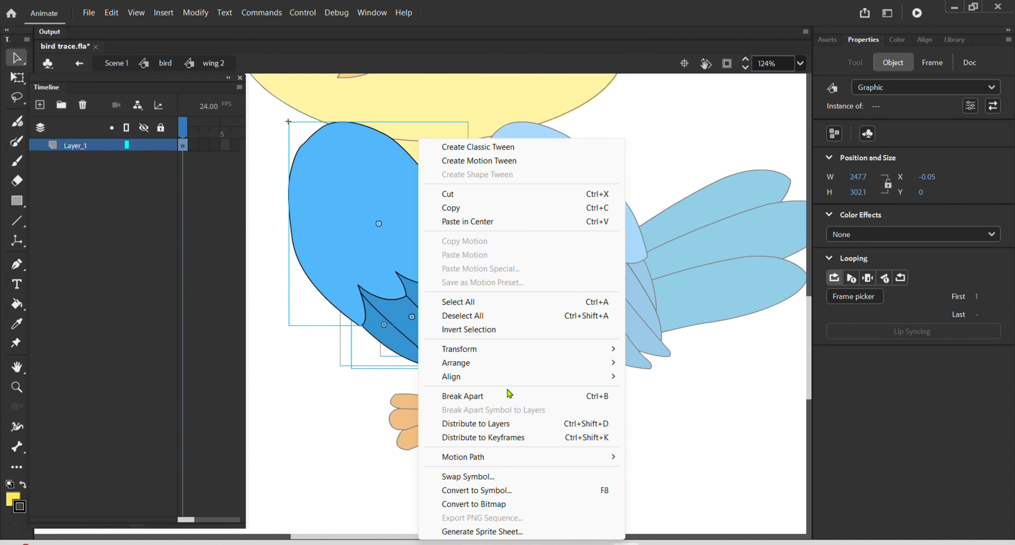
pyautogui.click(509, 423)
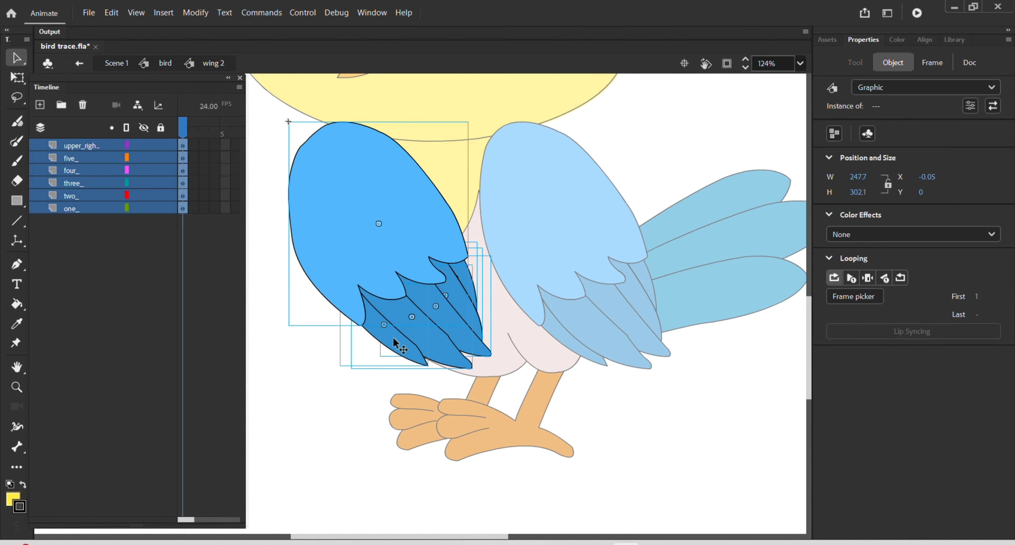
# - Leave the wing 2 symbol and the enclosing bird symbol to return to Scene 1
pyautogui.scroll(-2, 395, 340)
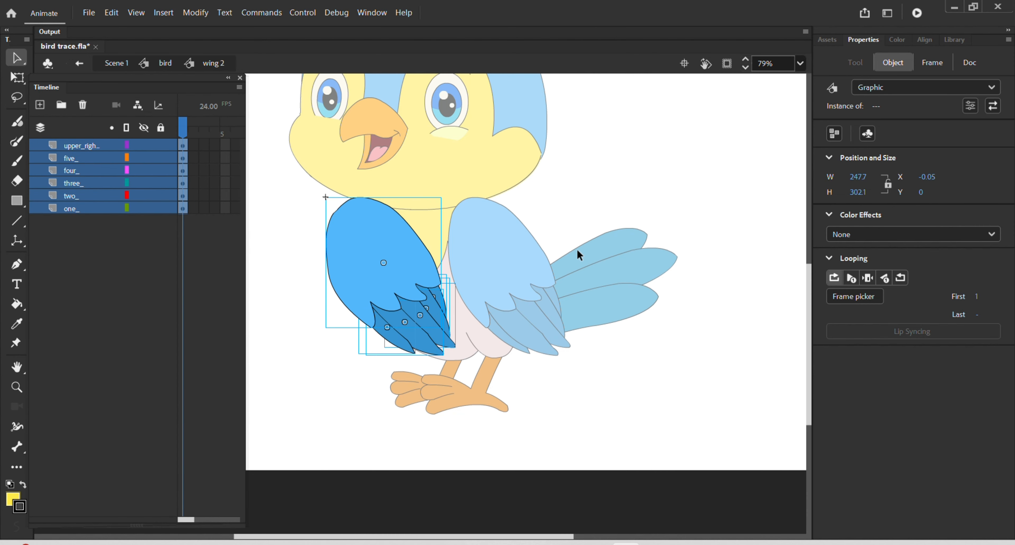
pyautogui.doubleClick(612, 220)
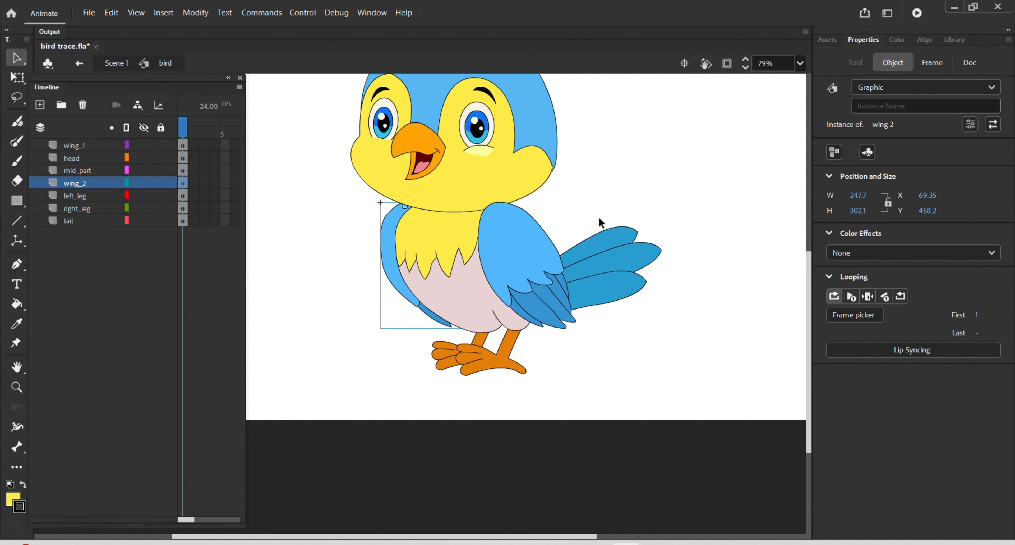
pyautogui.scroll(-1, 599, 222)
pyautogui.moveTo(675, 178); pyautogui.dragTo(704, 282)
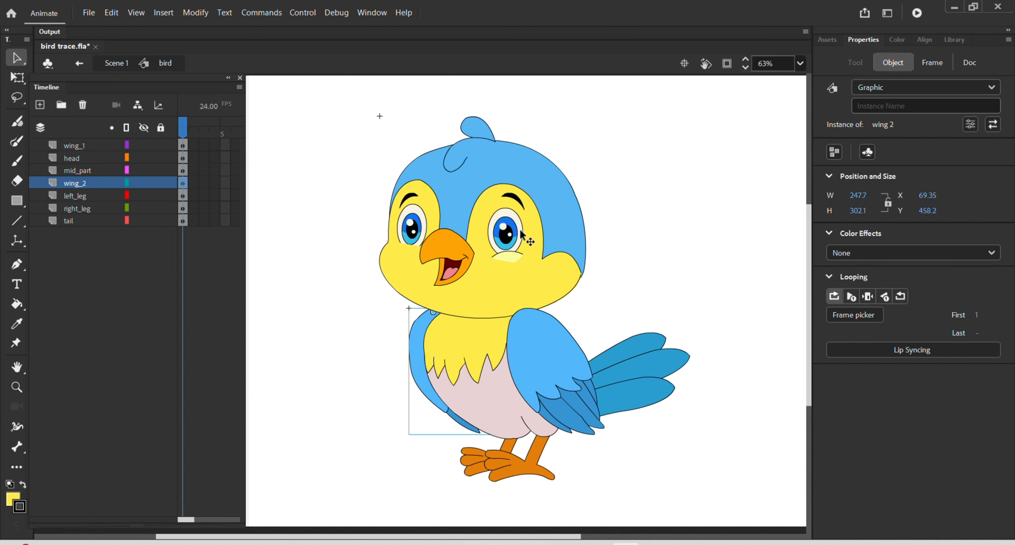
pyautogui.click(337, 112)
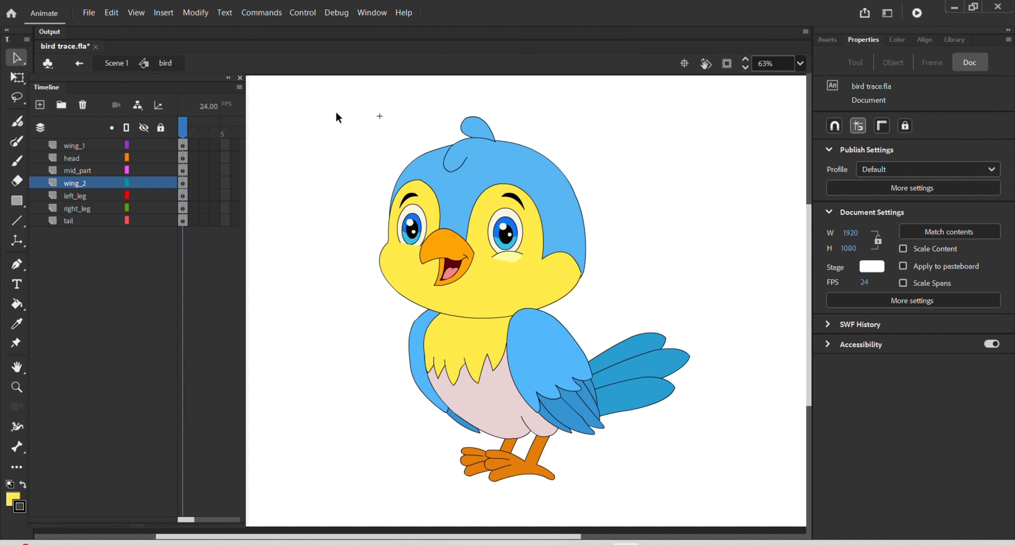
pyautogui.doubleClick(327, 106)
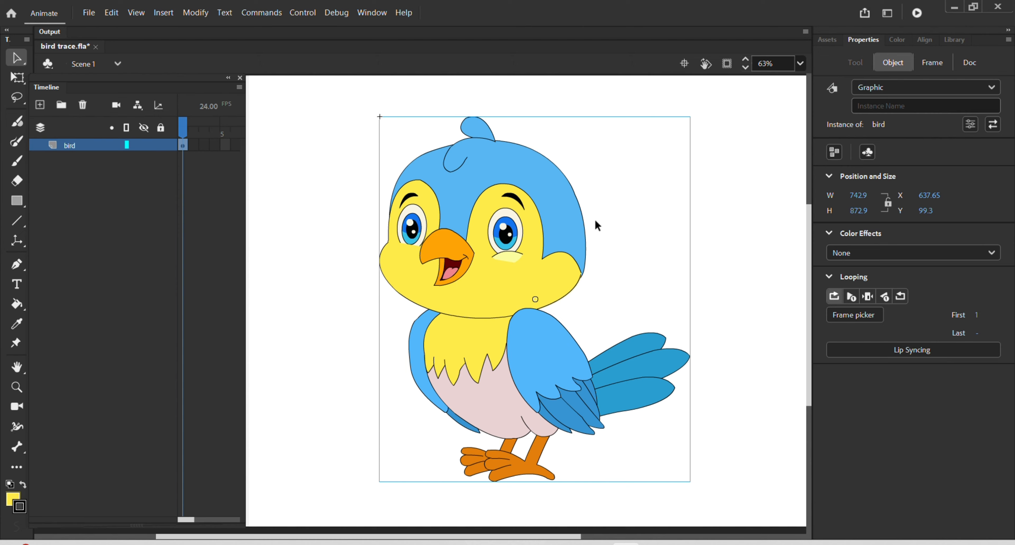
# - Open the bird symbol and select its head
pyautogui.doubleClick(517, 261)
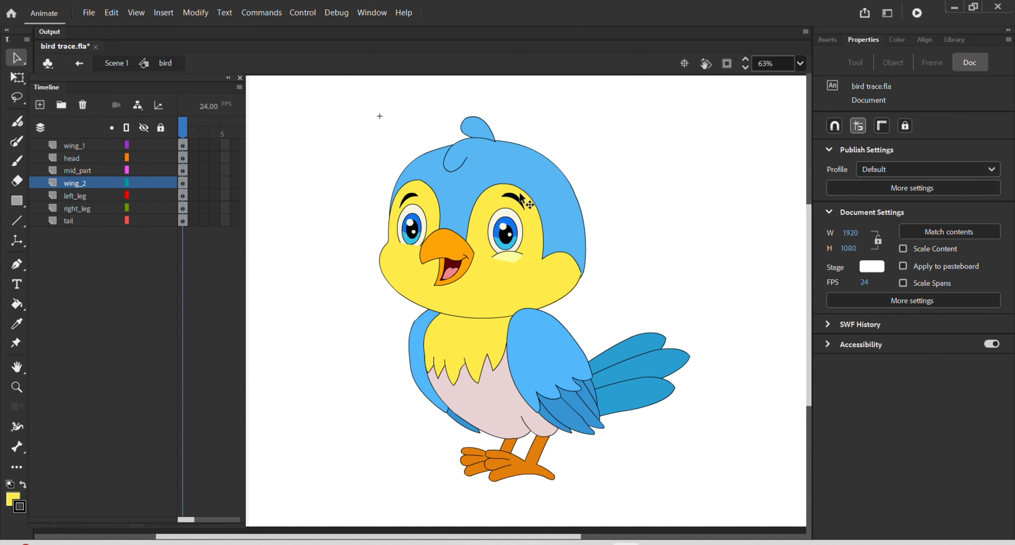
pyautogui.click(486, 191)
pyautogui.click(486, 191)
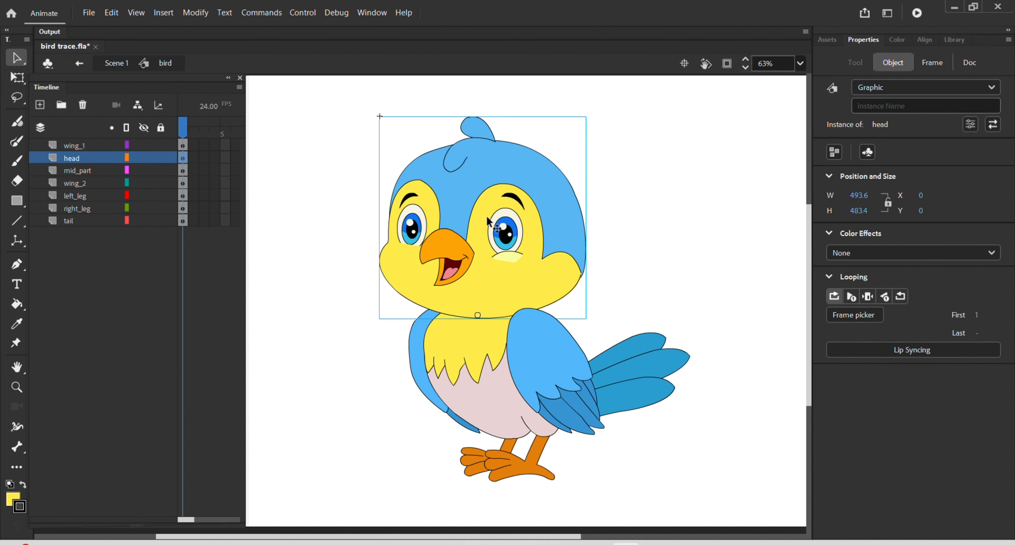
# - Move the head, both wings, middle body part, tail and both legs apart to check that they are separate pieces
pyautogui.moveTo(494, 223); pyautogui.dragTo(622, 194)
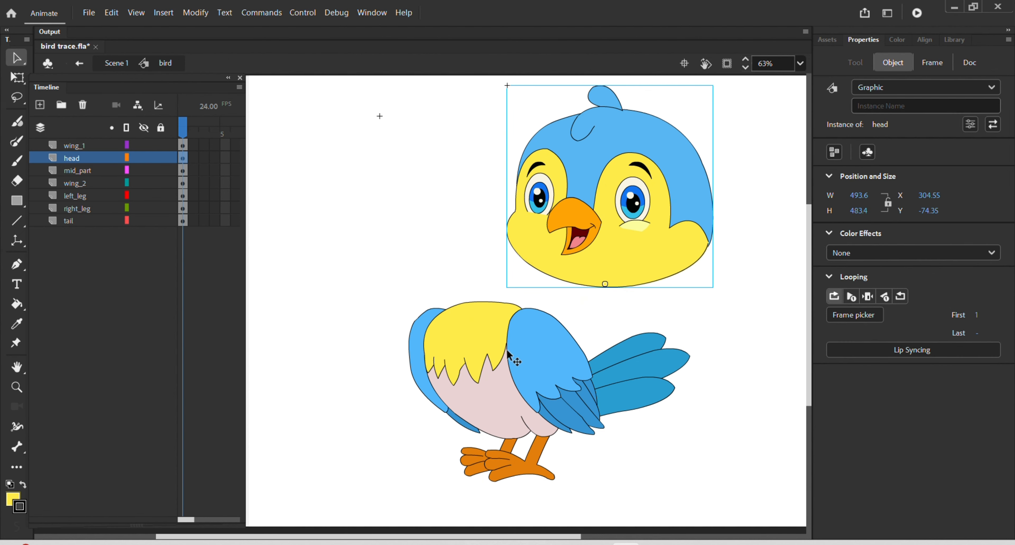
pyautogui.moveTo(513, 356); pyautogui.dragTo(351, 278)
pyautogui.moveTo(414, 398); pyautogui.dragTo(327, 432)
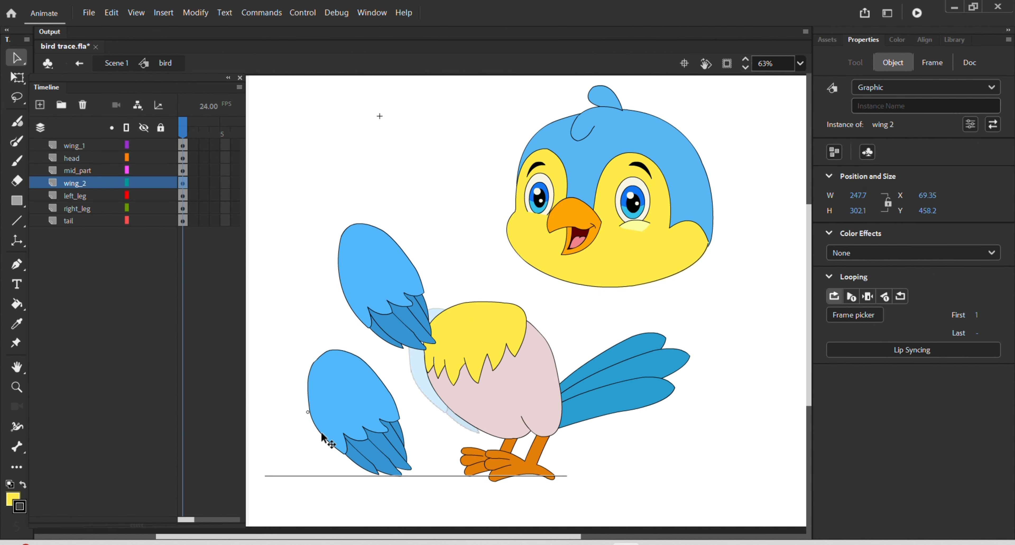
pyautogui.moveTo(489, 406); pyautogui.dragTo(441, 160)
pyautogui.moveTo(611, 401); pyautogui.dragTo(681, 372)
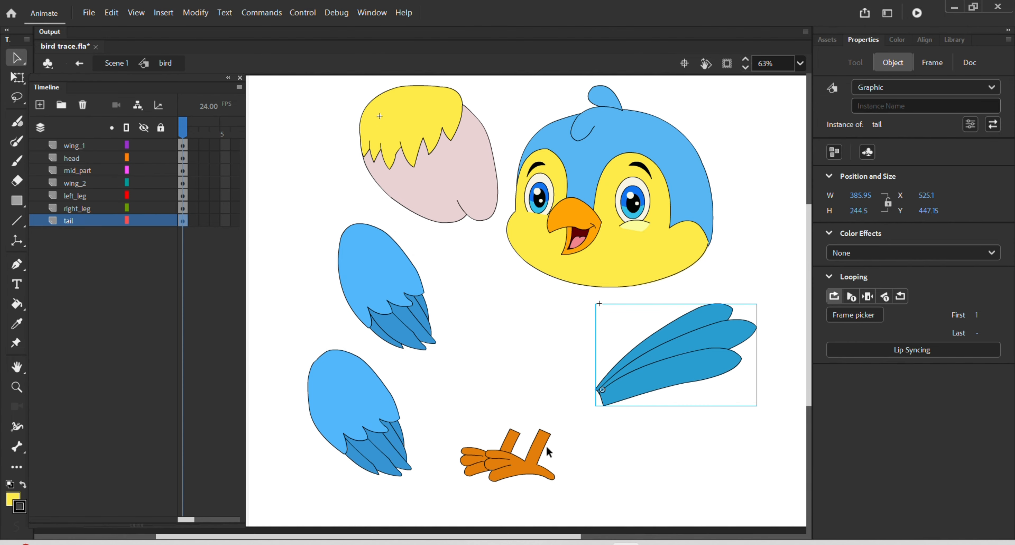
pyautogui.moveTo(549, 447); pyautogui.dragTo(590, 480)
pyautogui.moveTo(503, 451); pyautogui.dragTo(465, 430)
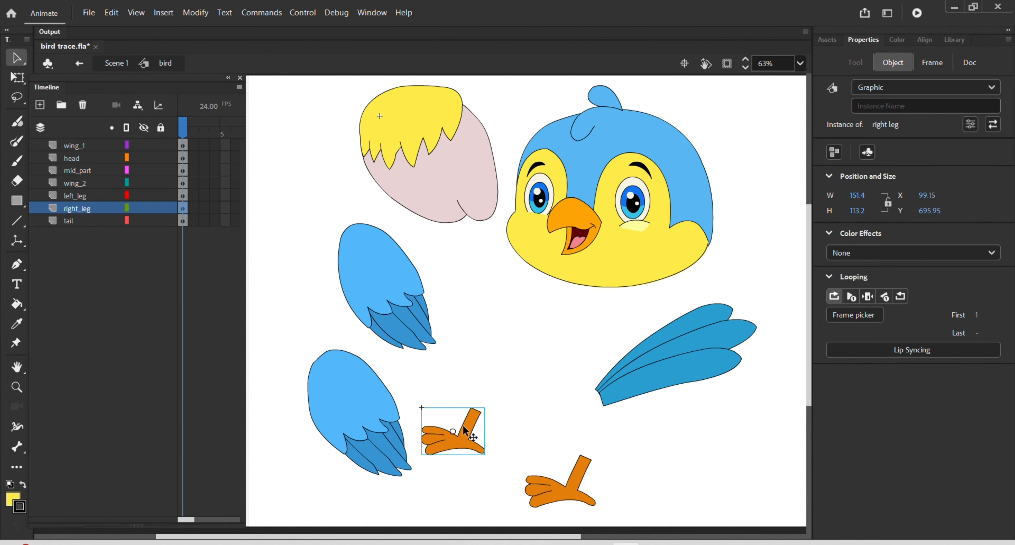
# - Undo the moves of the head, wings, body, tail and legs
pyautogui.hotkey('ctrl', 'z')
pyautogui.hotkey('ctrl', 'z')
pyautogui.hotkey('ctrl', 'z')
pyautogui.hotkey('ctrl', 'z')
pyautogui.hotkey('ctrl', 'z')
pyautogui.hotkey('ctrl', 'z')
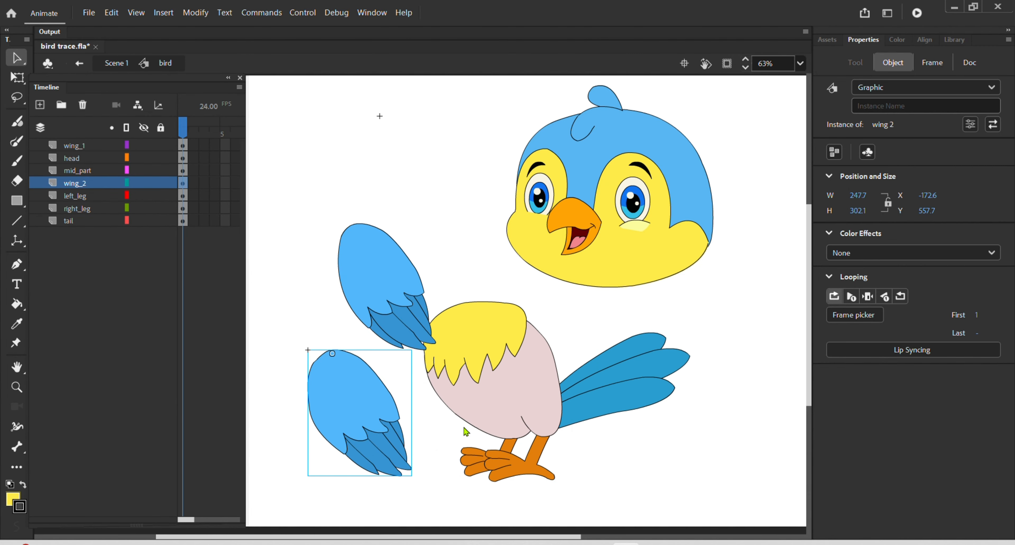
pyautogui.hotkey('ctrl', 'z')
pyautogui.hotkey('ctrl', 'z')
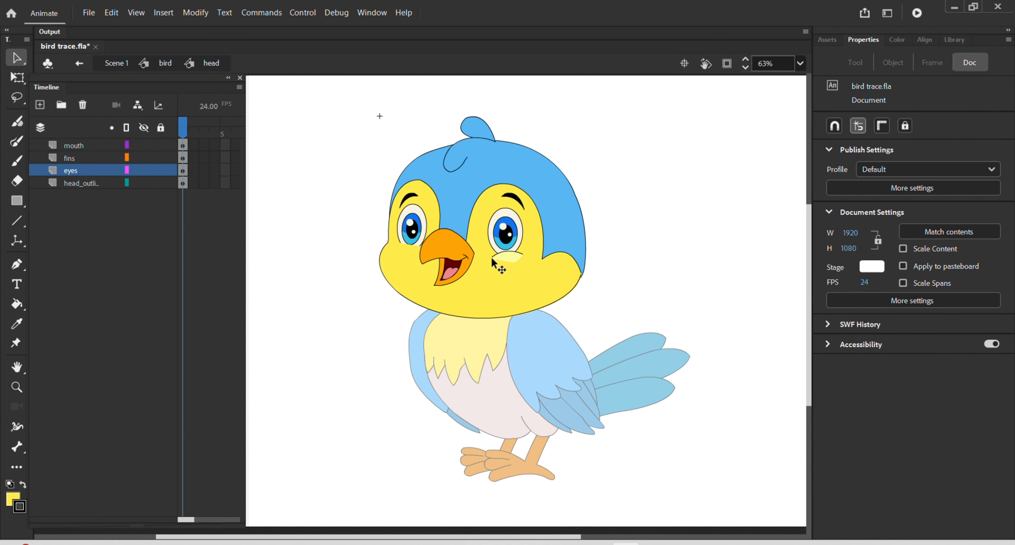
# - Inside the head symbol, move the eyes, mouth, head outline and fins apart to check how they separate
pyautogui.click(508, 230)
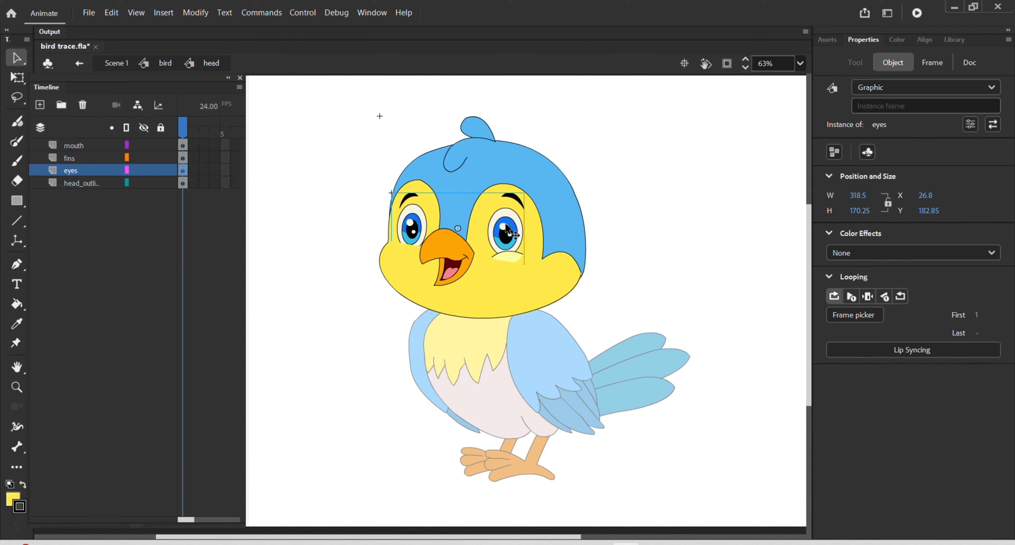
pyautogui.moveTo(507, 230); pyautogui.dragTo(764, 200)
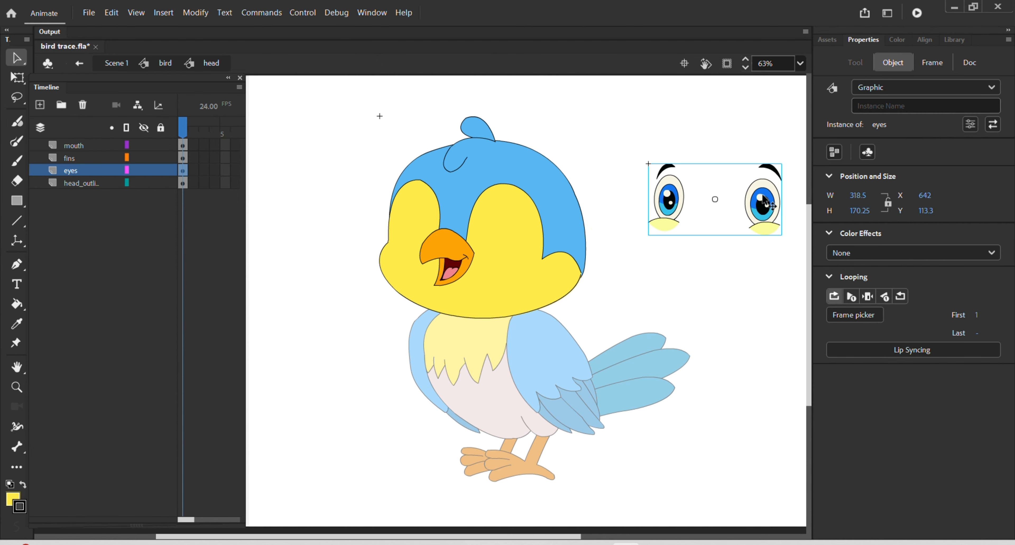
pyautogui.moveTo(415, 260); pyautogui.dragTo(273, 335)
pyautogui.moveTo(449, 282); pyautogui.dragTo(636, 357)
pyautogui.moveTo(493, 132); pyautogui.dragTo(581, 108)
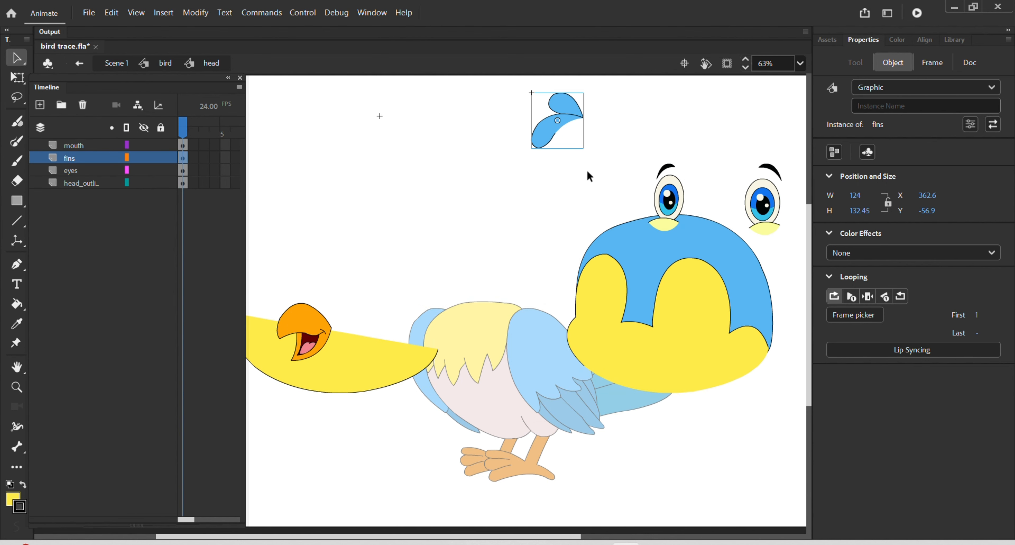
# - Undo the moves of the eyes, mouth, head outline and fins
pyautogui.hotkey('ctrl', 'z')
pyautogui.hotkey('ctrl', 'z')
pyautogui.hotkey('ctrl', 'z')
pyautogui.hotkey('ctrl', 'z')
pyautogui.hotkey('ctrl', 'z')
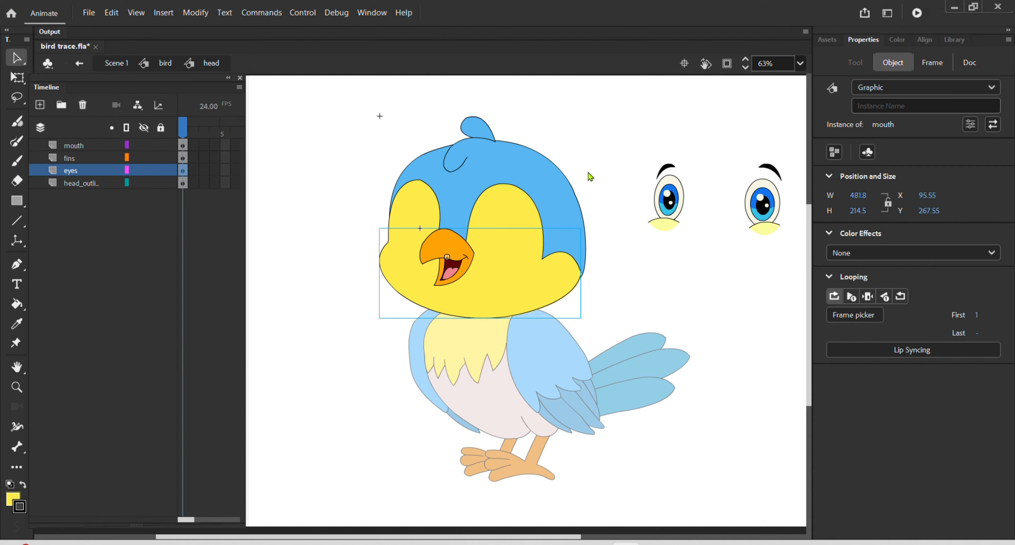
pyautogui.hotkey('ctrl', 'z')
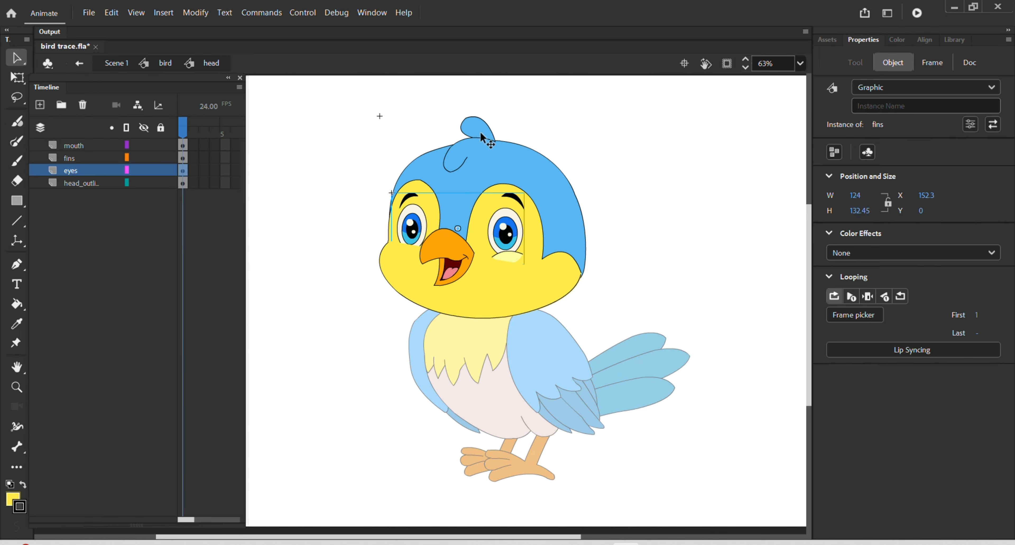
# - Open the fins symbol, test-move both fins and undo that, and place the fin1 layer above fin_2
pyautogui.doubleClick(480, 131)
pyautogui.moveTo(480, 131); pyautogui.dragTo(513, 105)
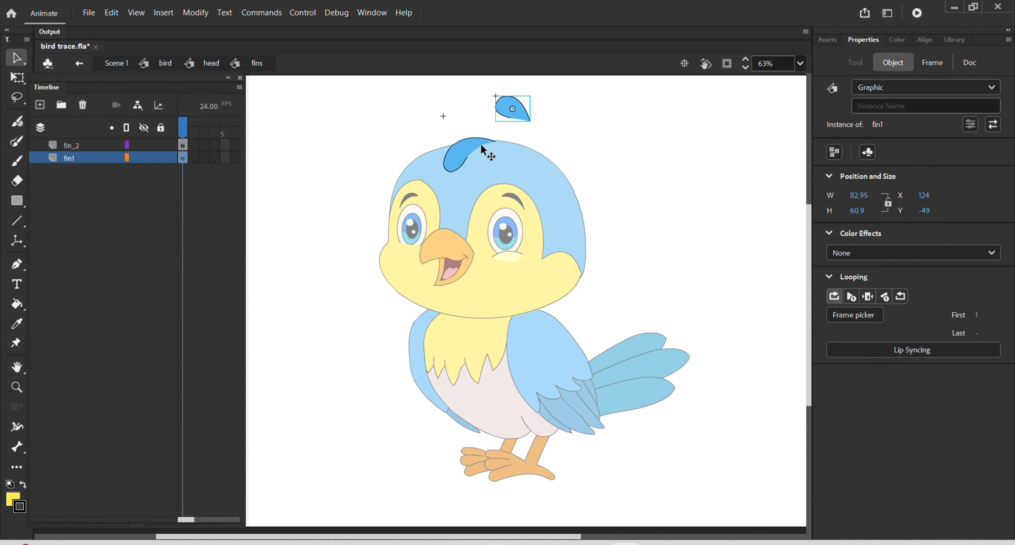
pyautogui.moveTo(483, 151); pyautogui.dragTo(461, 134)
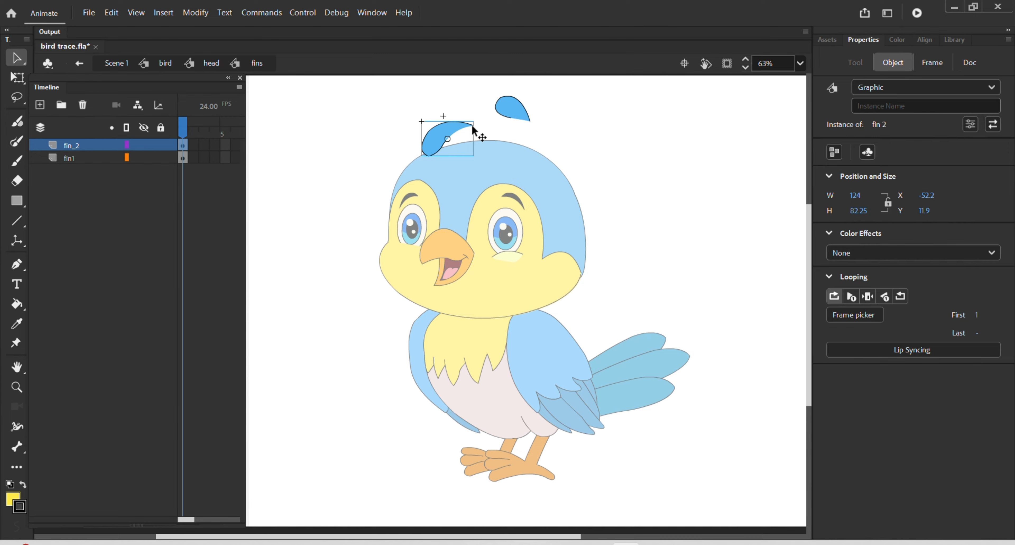
pyautogui.hotkey('ctrl', 'z')
pyautogui.hotkey('ctrl', 'z')
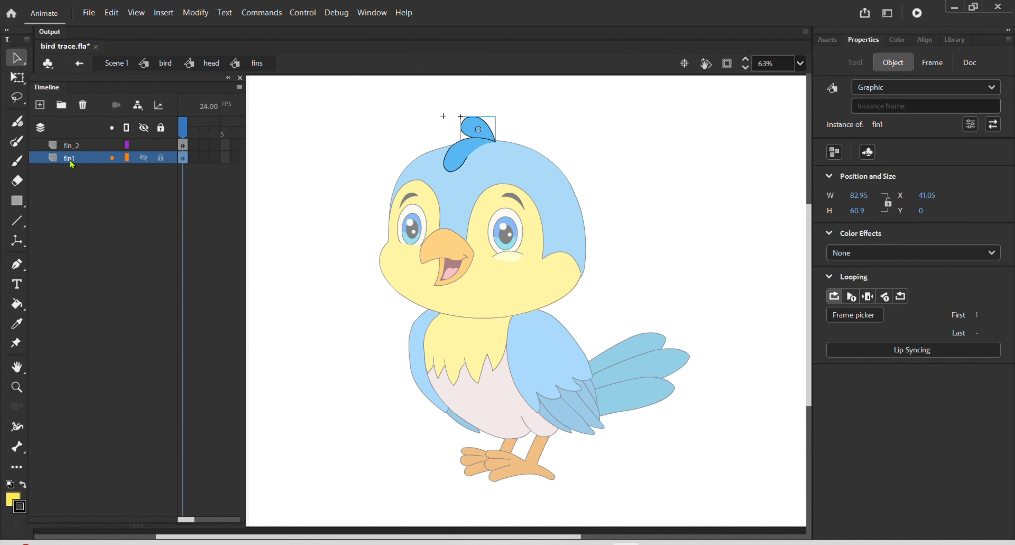
pyautogui.moveTo(72, 163); pyautogui.dragTo(75, 142)
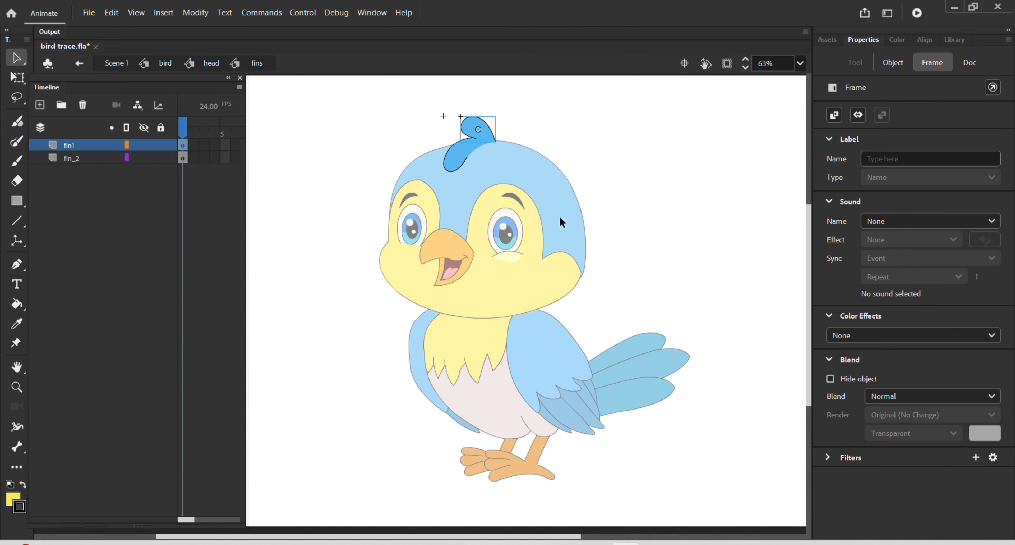
# - Leave the fins symbol, open the eyes symbol within the head and clear the selection
pyautogui.doubleClick(633, 182)
pyautogui.doubleClick(512, 231)
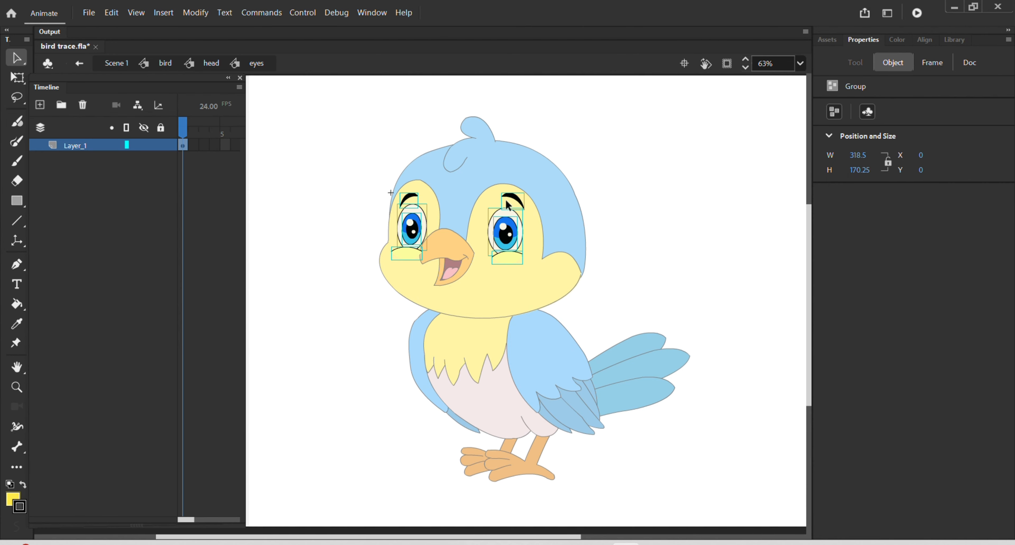
pyautogui.scroll(3, 493, 215)
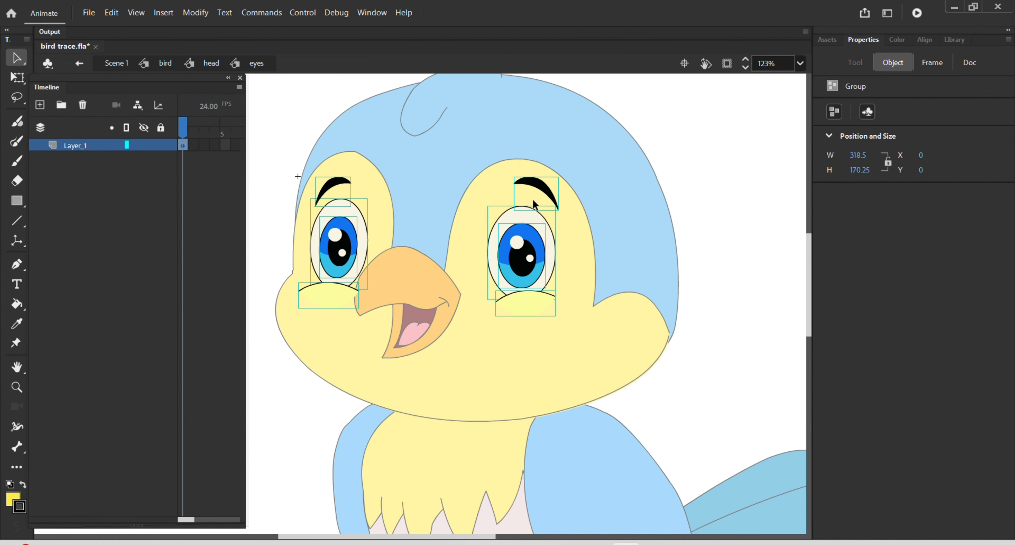
pyautogui.click(711, 157)
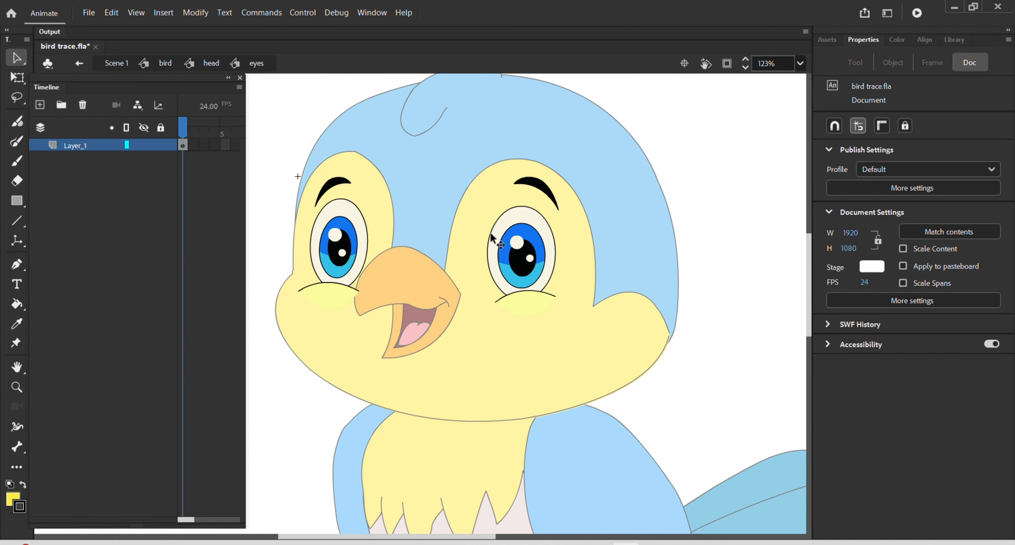
pyautogui.scroll(1, 419, 221)
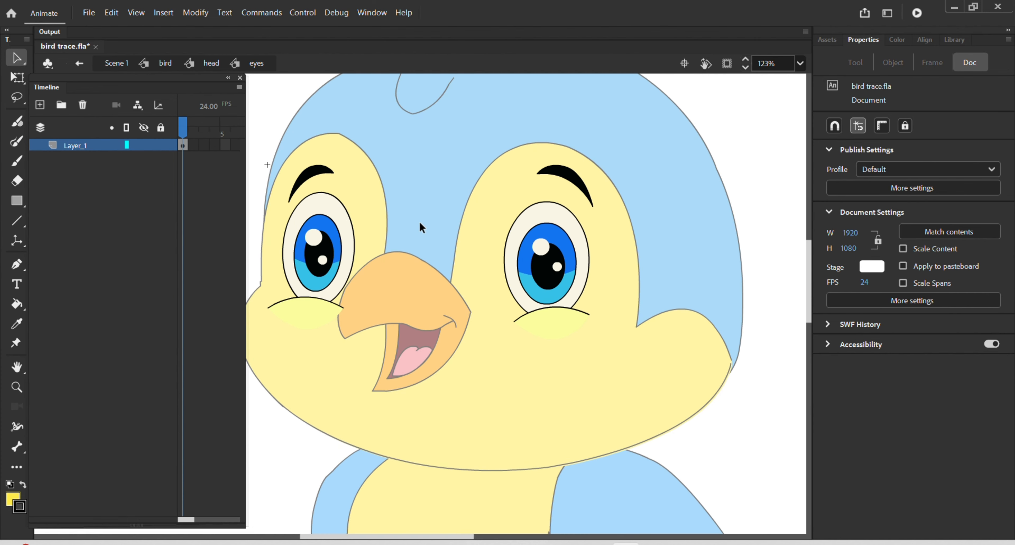
pyautogui.moveTo(441, 224); pyautogui.dragTo(536, 251)
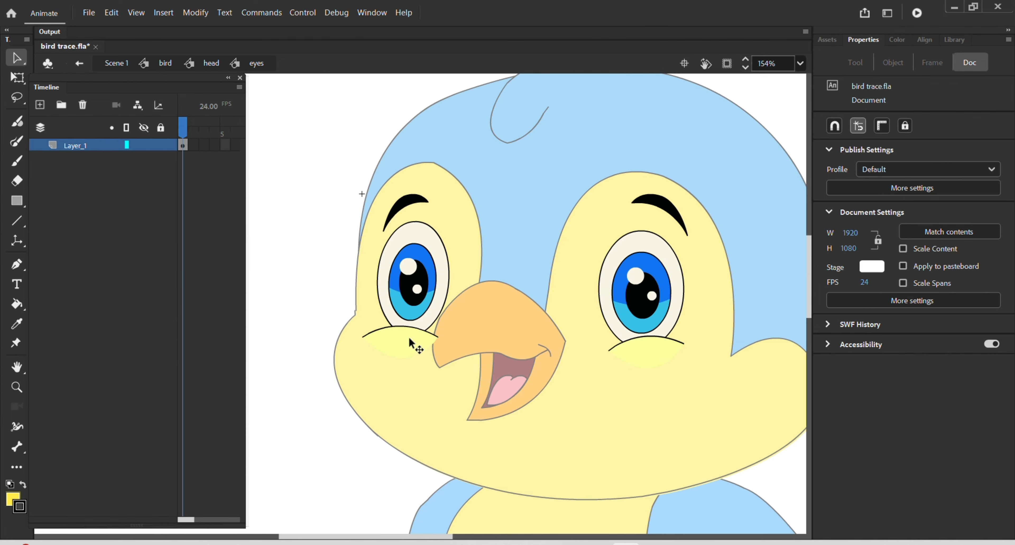
# - Convert the cheek under the bird's left eye into a graphic symbol named "left cheek"
pyautogui.click(402, 342)
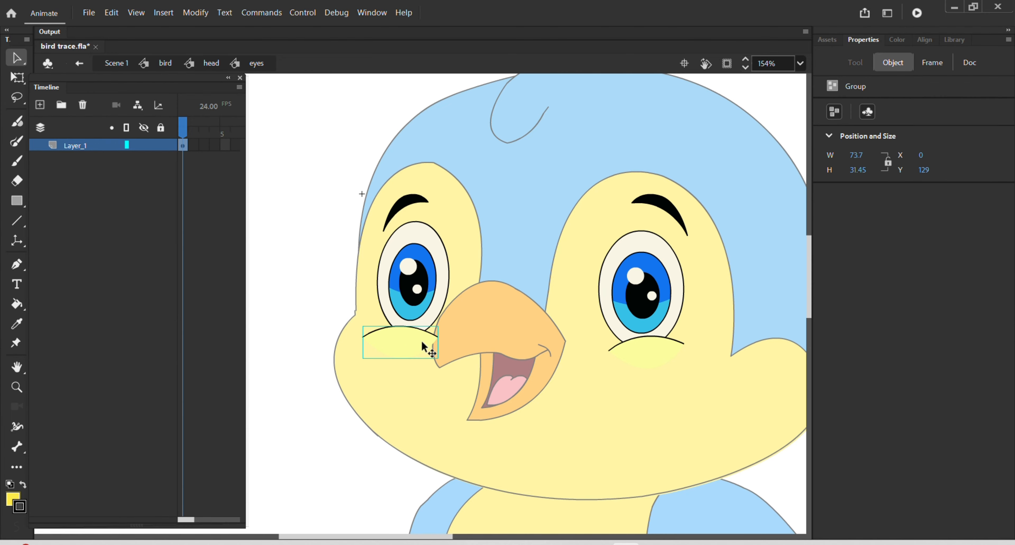
pyautogui.click(650, 347)
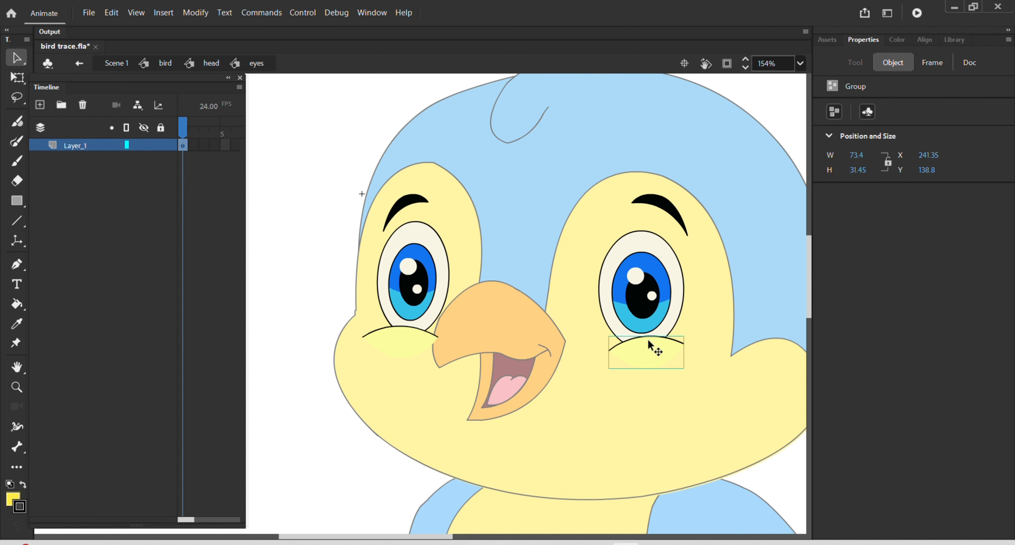
pyautogui.press('F8')
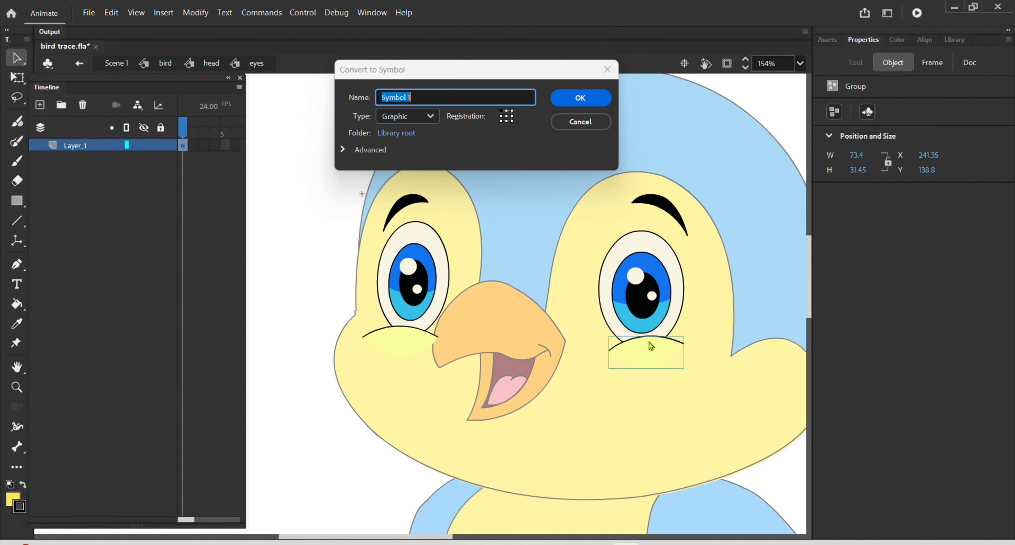
pyautogui.write('lef')
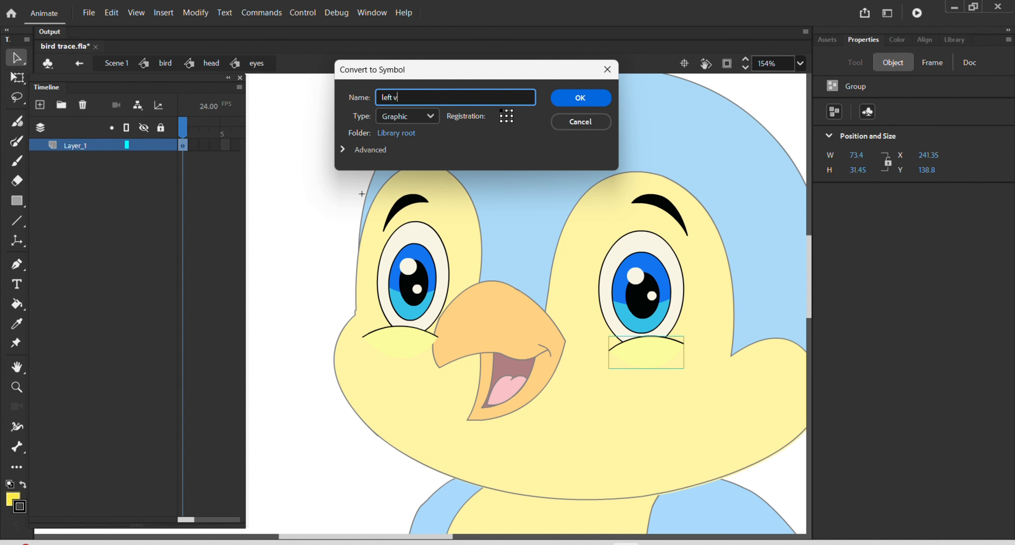
pyautogui.write('t cheek')
pyautogui.press('Return')
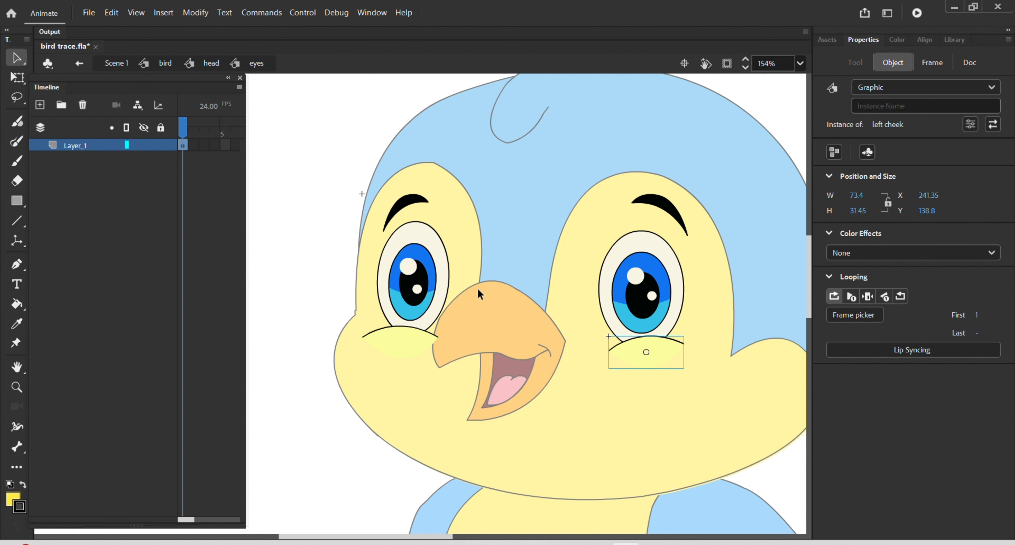
# - Convert the cheek under the bird's right eye into a graphic symbol named "right cheek"
pyautogui.click(410, 349)
pyautogui.click(410, 349)
pyautogui.press('F8')
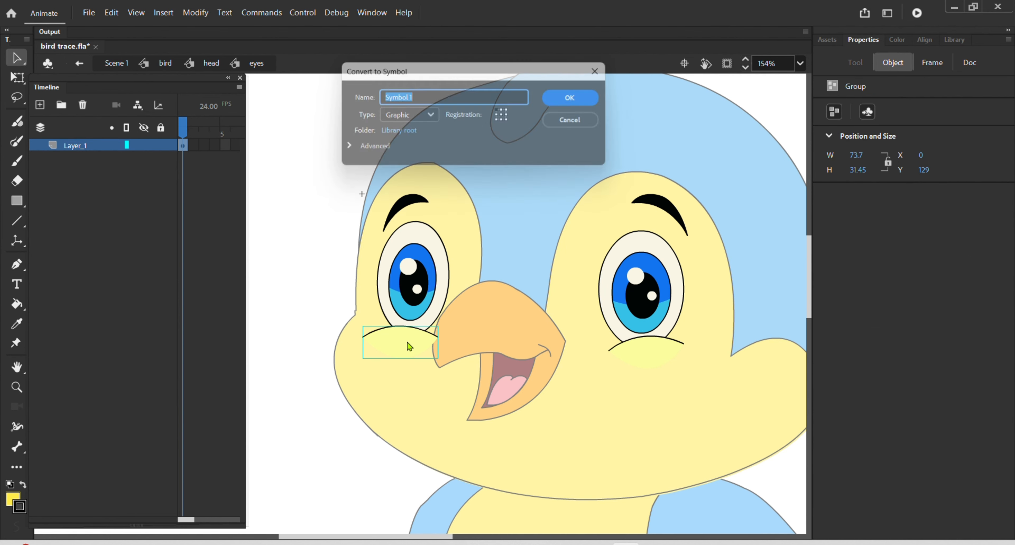
pyautogui.write('right c')
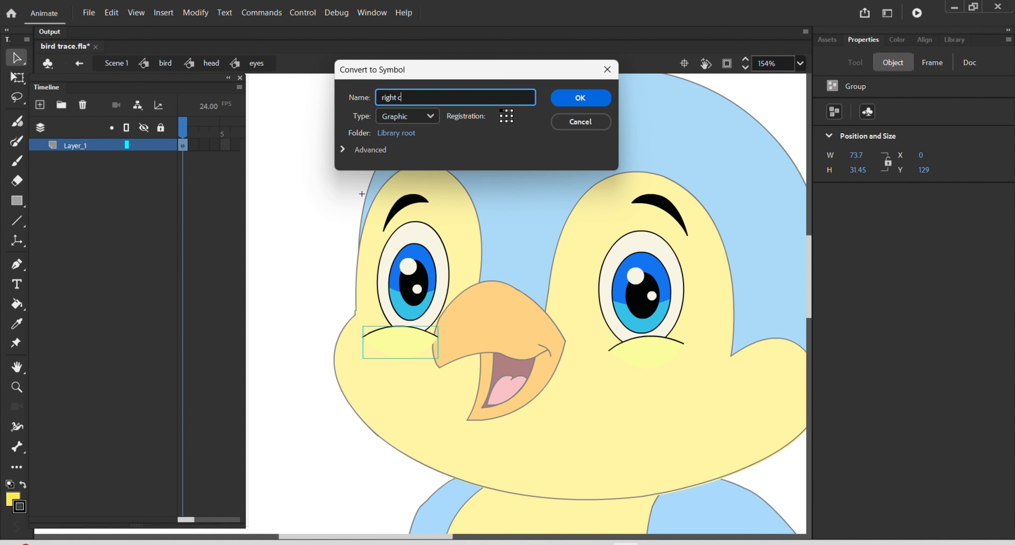
pyautogui.write('heek')
pyautogui.press('Return')
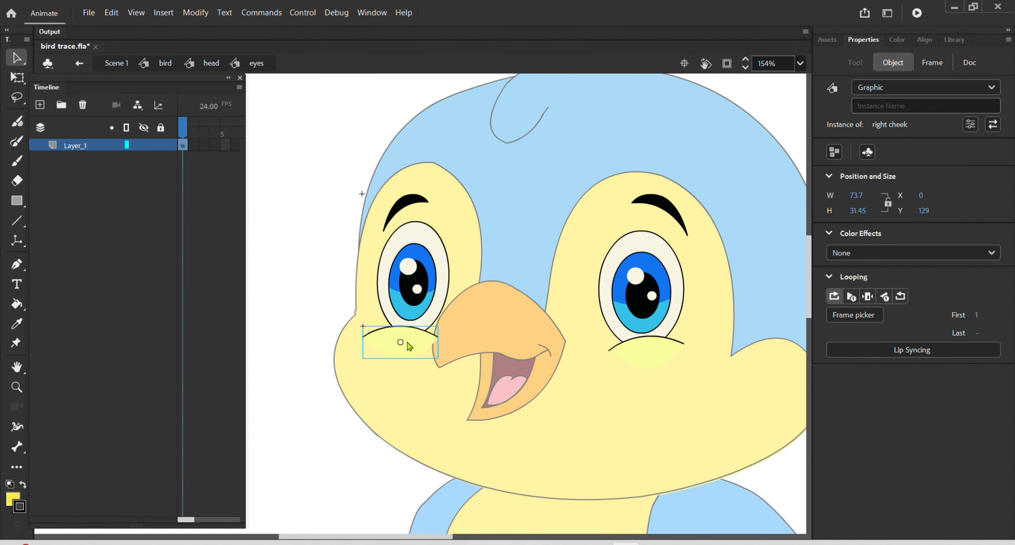
# - Convert the eyebrow above the bird's left eye into a graphic symbol named "left eyebrow"
pyautogui.click(665, 215)
pyautogui.press('F8')
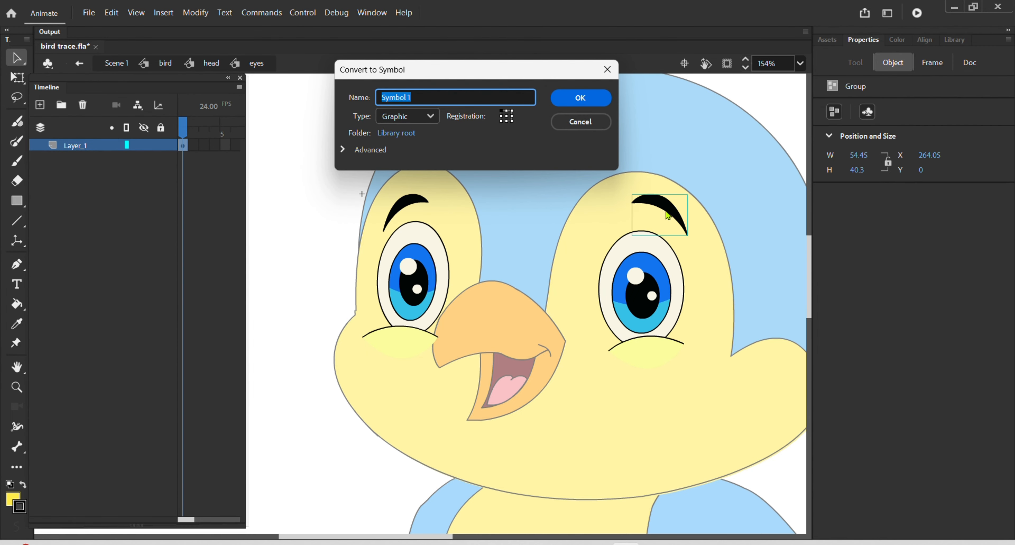
pyautogui.write('left eyebrow')
pyautogui.press('Return')
# - Convert the eyebrow above the bird's right eye into a graphic symbol named "right eyebrow"
pyautogui.click(409, 198)
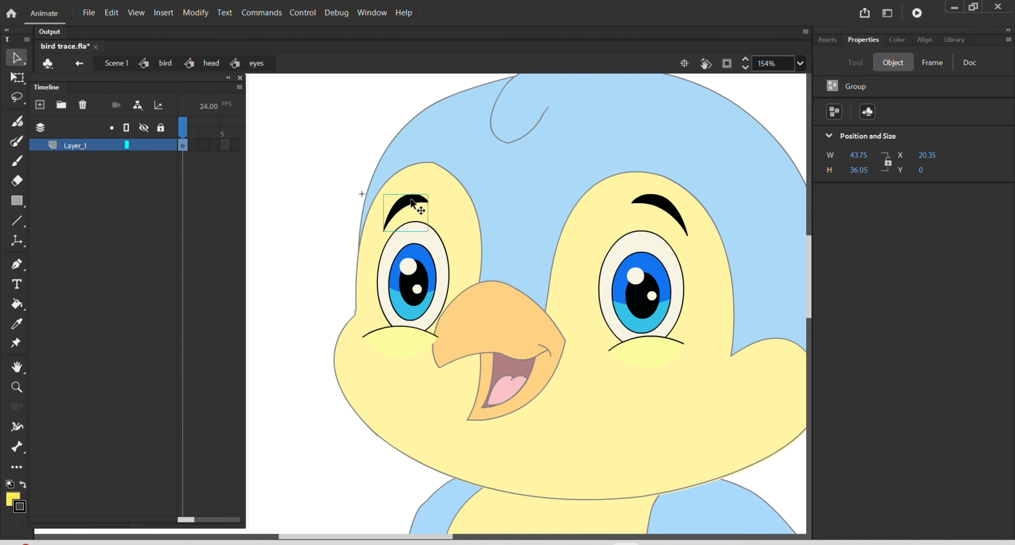
pyautogui.press('F8')
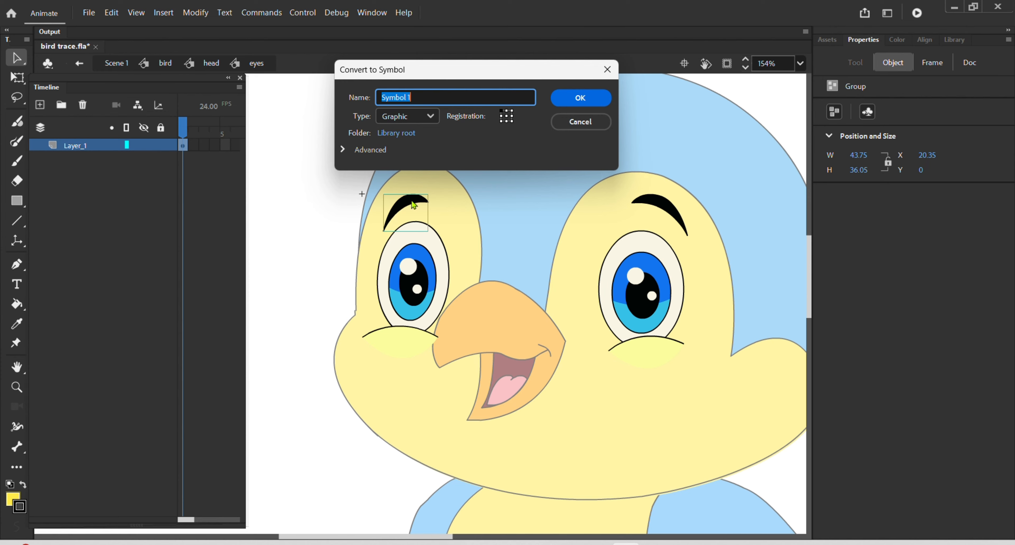
pyautogui.write('right eyebrow')
pyautogui.press('Return')
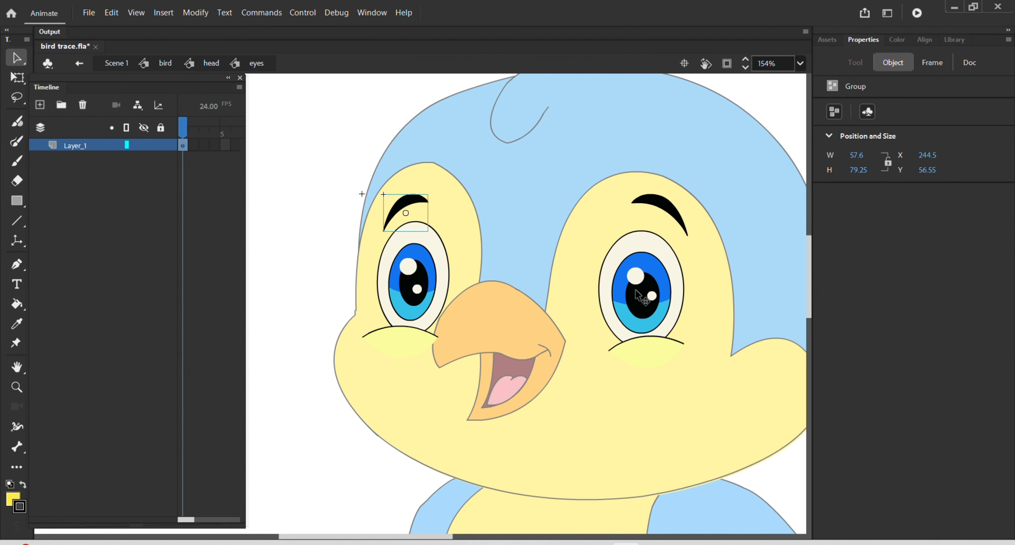
# - Convert the blue iris and pupil group of the bird's left eye into a graphic symbol named "left eyeball"
pyautogui.click(639, 295)
pyautogui.press('F8')
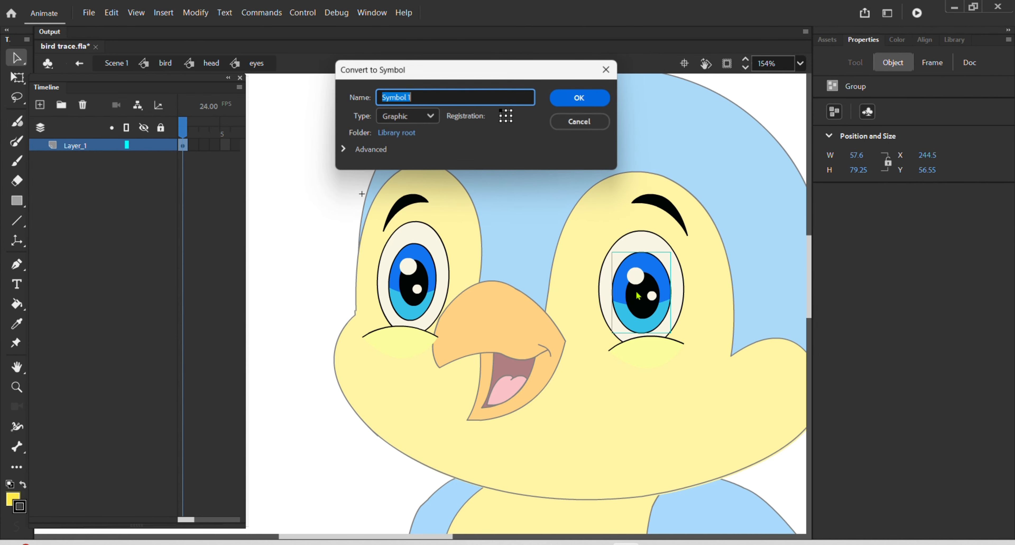
pyautogui.write('left ey')
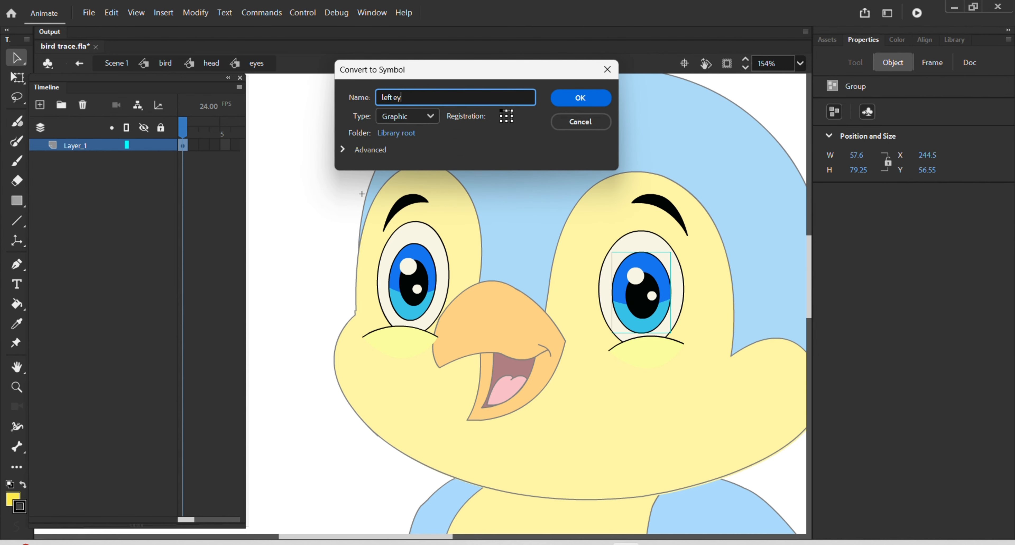
pyautogui.write('eball')
pyautogui.press('Return')
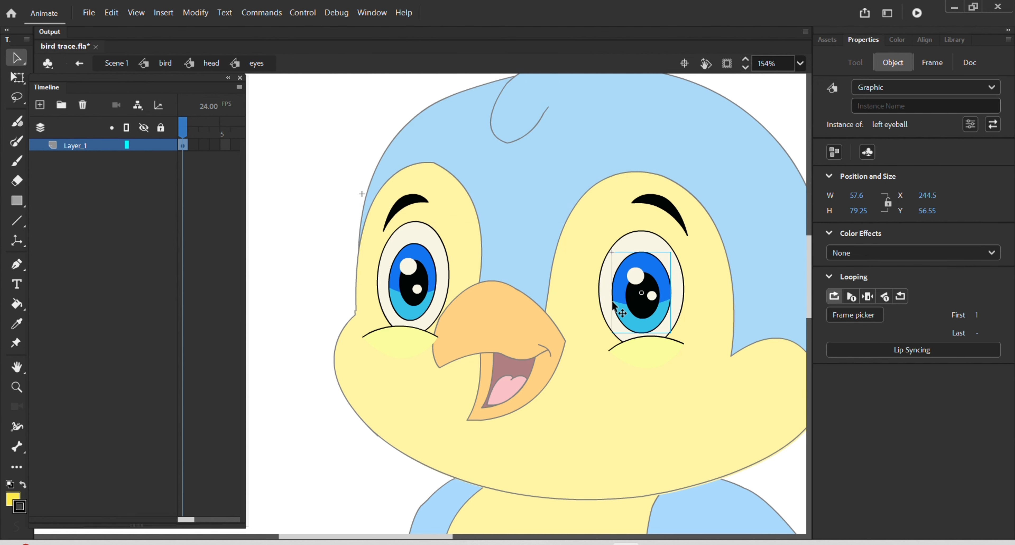
# - Convert the blue iris and pupil group of the bird's right eye into a graphic symbol named "right eyeball"
pyautogui.click(406, 269)
pyautogui.click(406, 269)
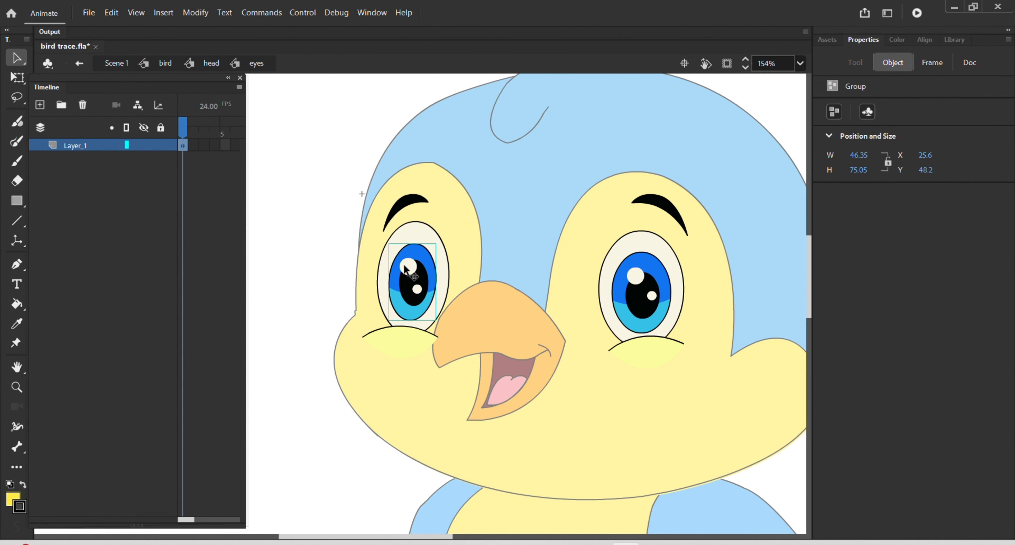
pyautogui.press('F8')
pyautogui.write('right e')
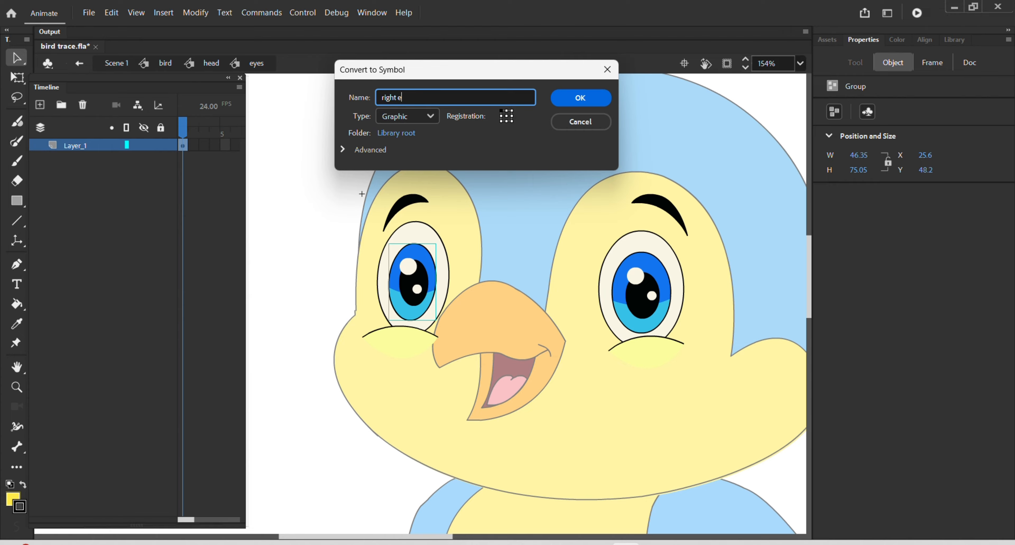
pyautogui.write('yeball')
pyautogui.press('Return')
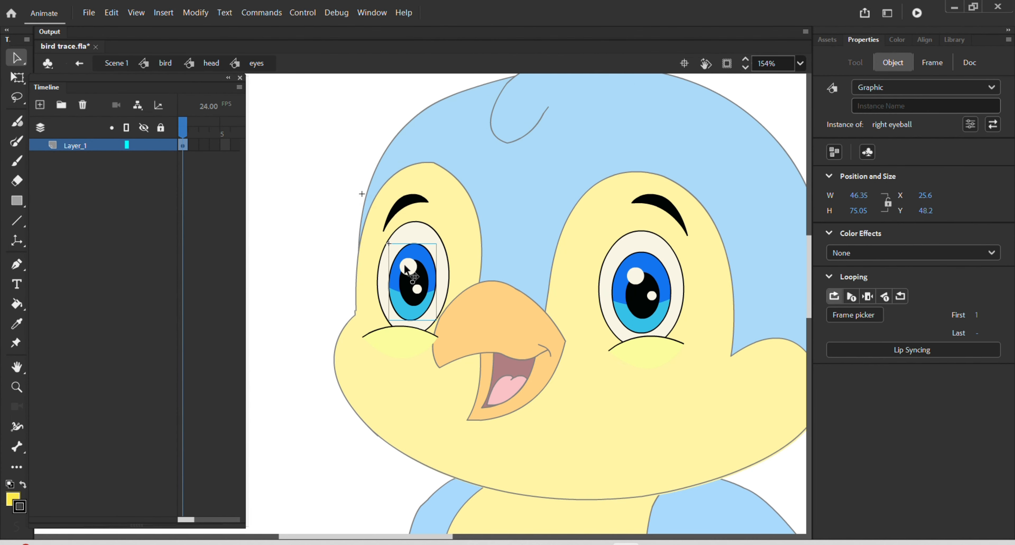
# - Select all the eye parts, including both eye whites, and distribute them to separate layers
pyautogui.click(422, 230)
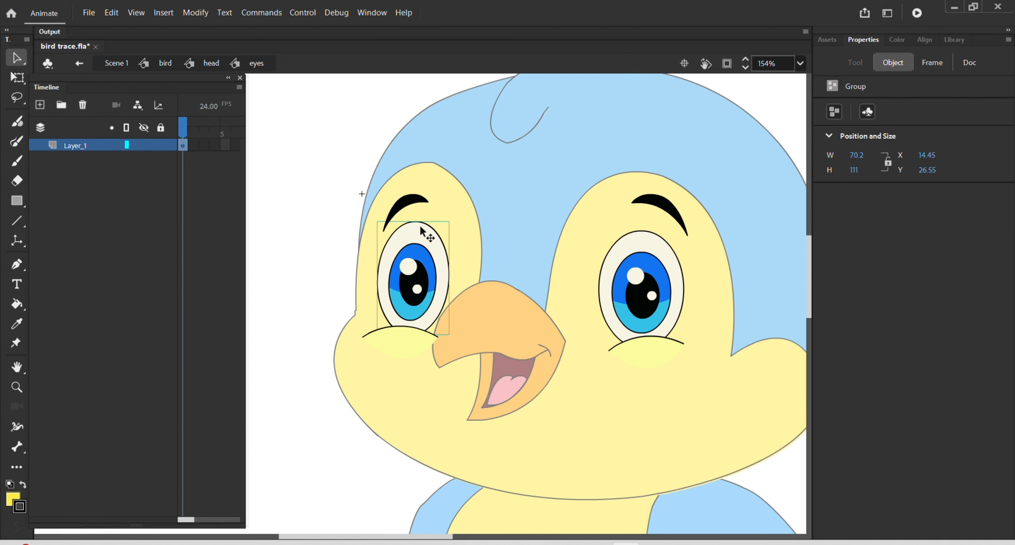
pyautogui.click(612, 248)
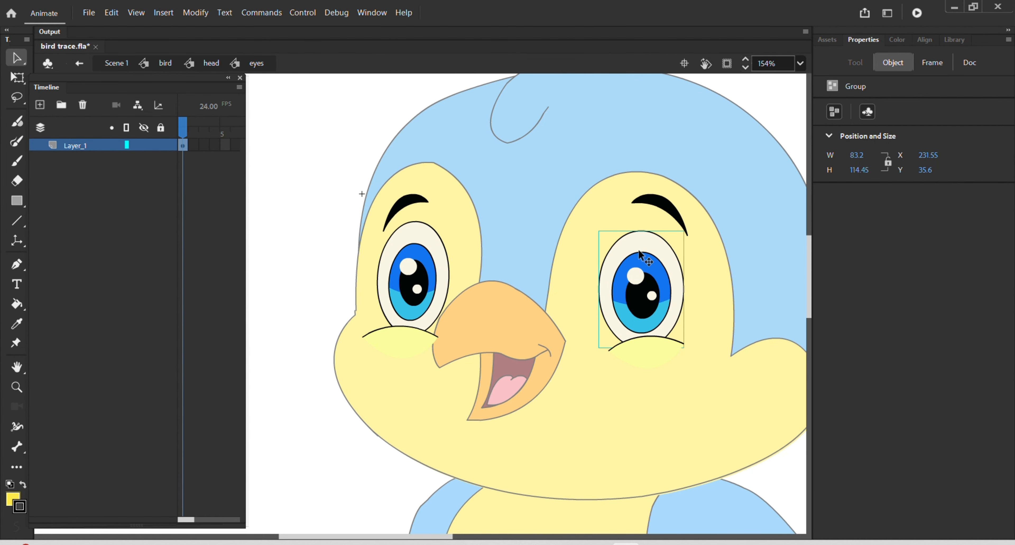
pyautogui.moveTo(357, 136); pyautogui.dragTo(853, 471)
pyautogui.scroll(3, 646, 351)
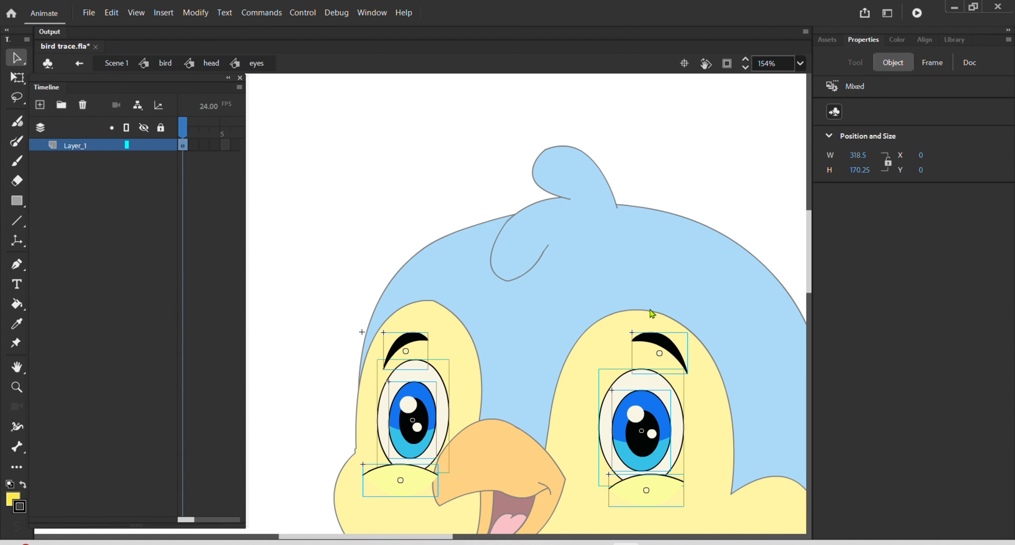
pyautogui.scroll(-3, 634, 418)
pyautogui.rightClick(658, 301)
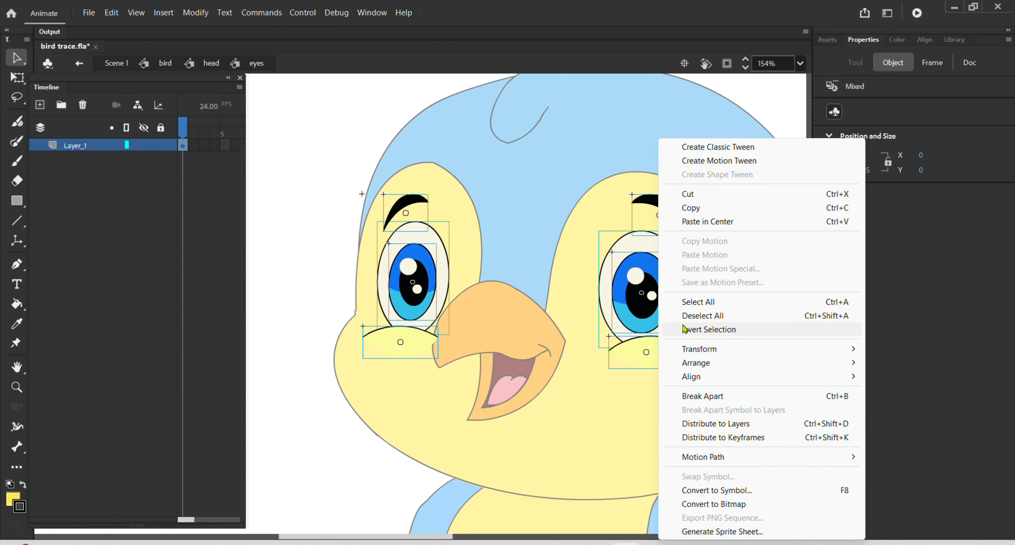
pyautogui.click(741, 424)
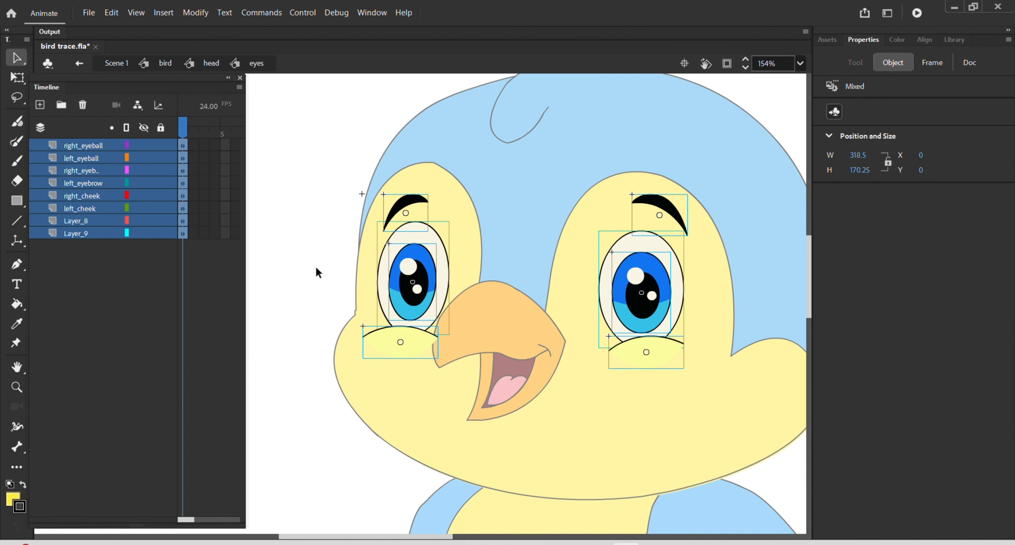
# - Rename the layer holding the white of the bird's left eye as left_w_e
pyautogui.click(104, 269)
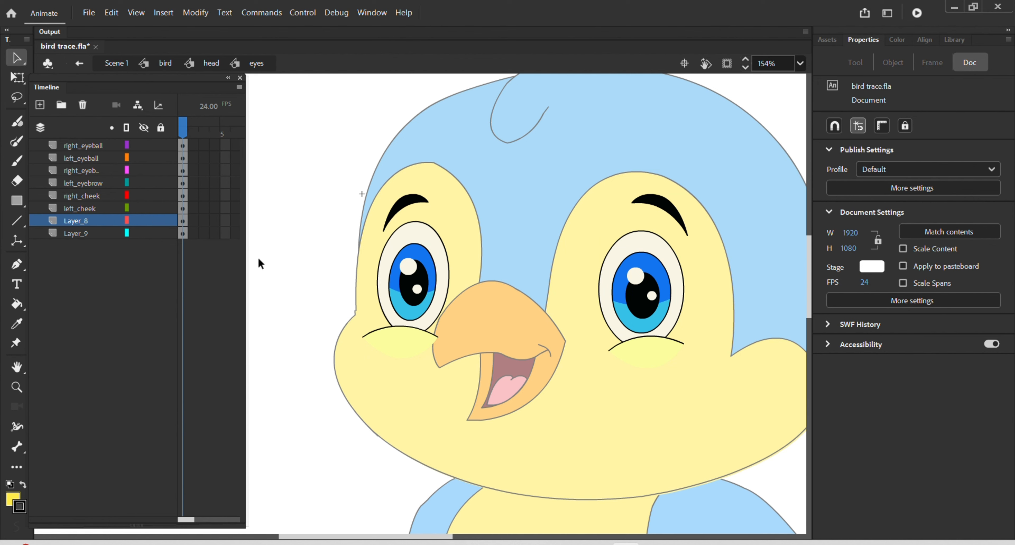
pyautogui.click(621, 250)
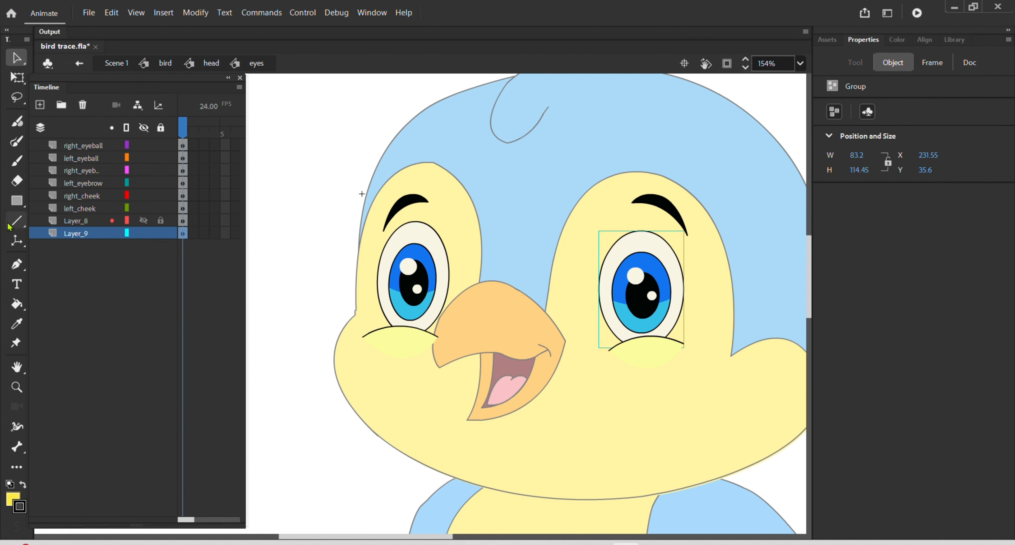
pyautogui.doubleClick(83, 235)
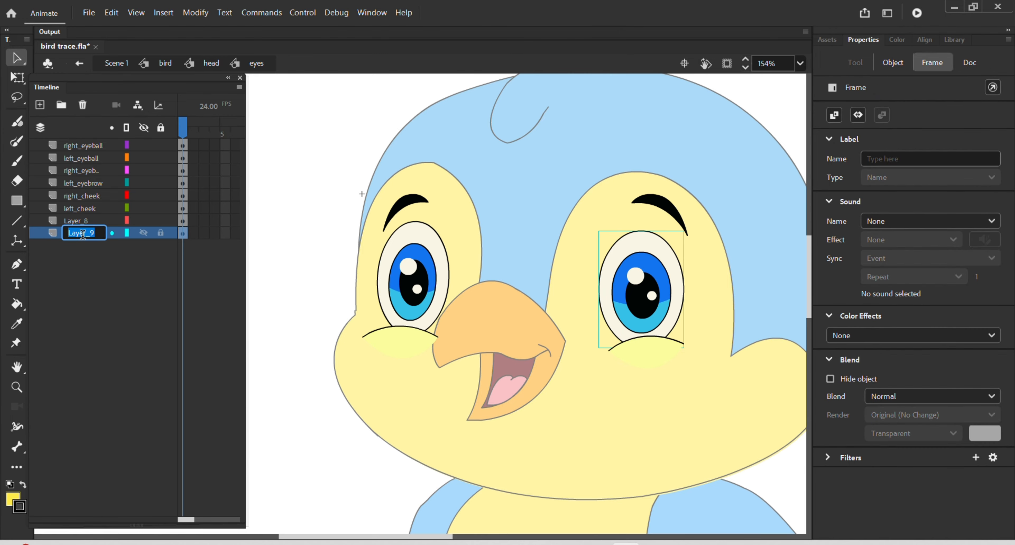
pyautogui.write('k')
pyautogui.press('BackSpace')
pyautogui.write('left w e')
pyautogui.press('Return')
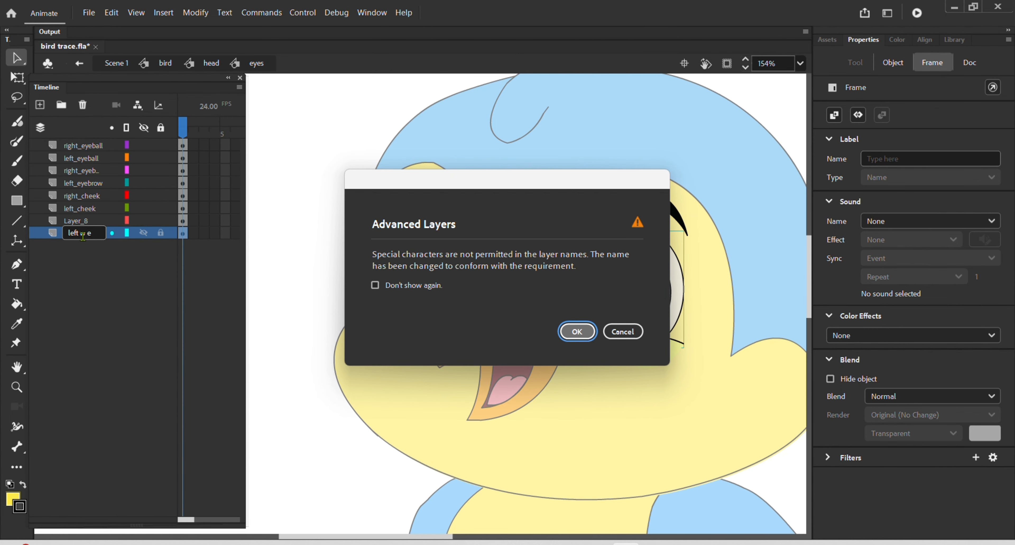
pyautogui.press('Return')
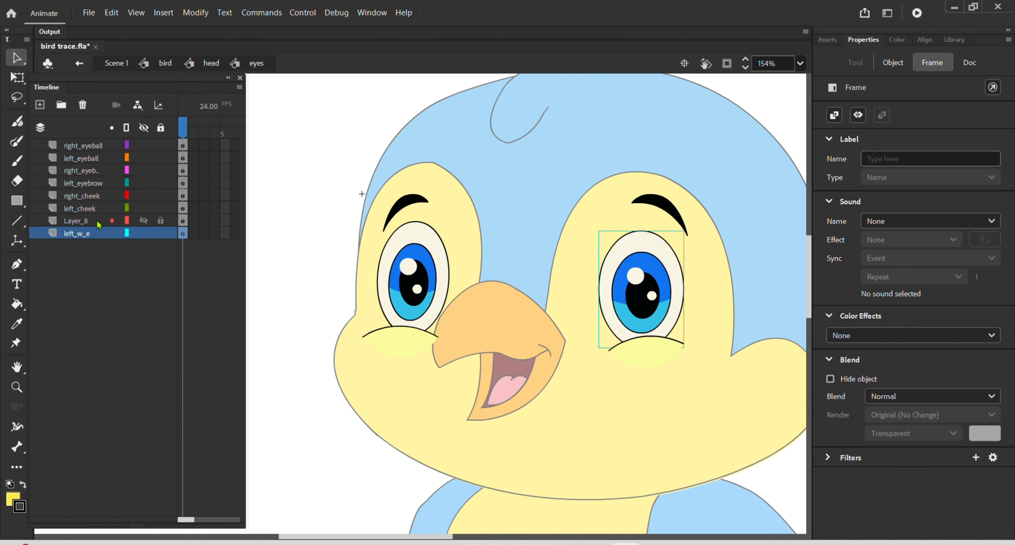
# - Rename the layer holding the white of the bird's right eye as right_w_e
pyautogui.click(89, 223)
pyautogui.doubleClick(88, 221)
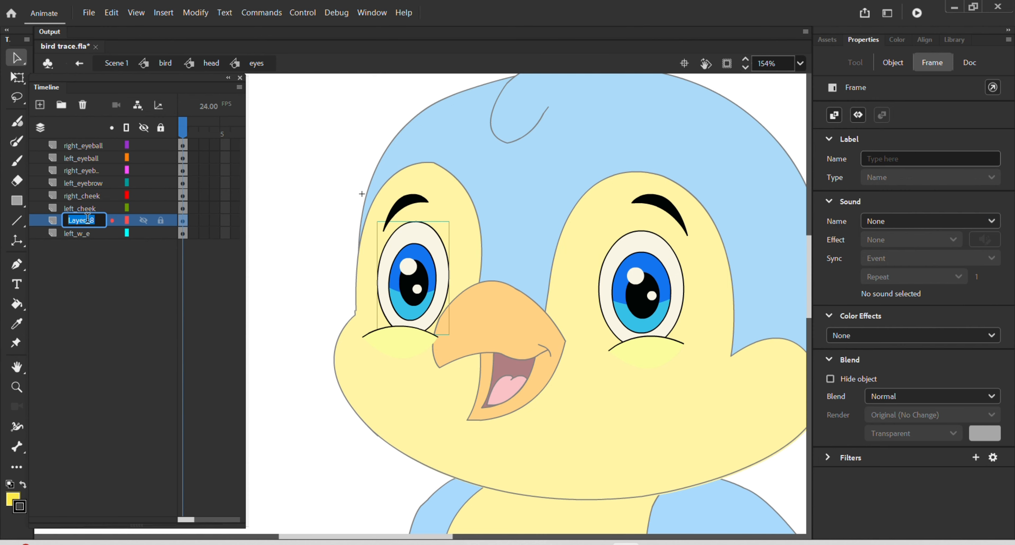
pyautogui.write('right w e')
pyautogui.press('Return')
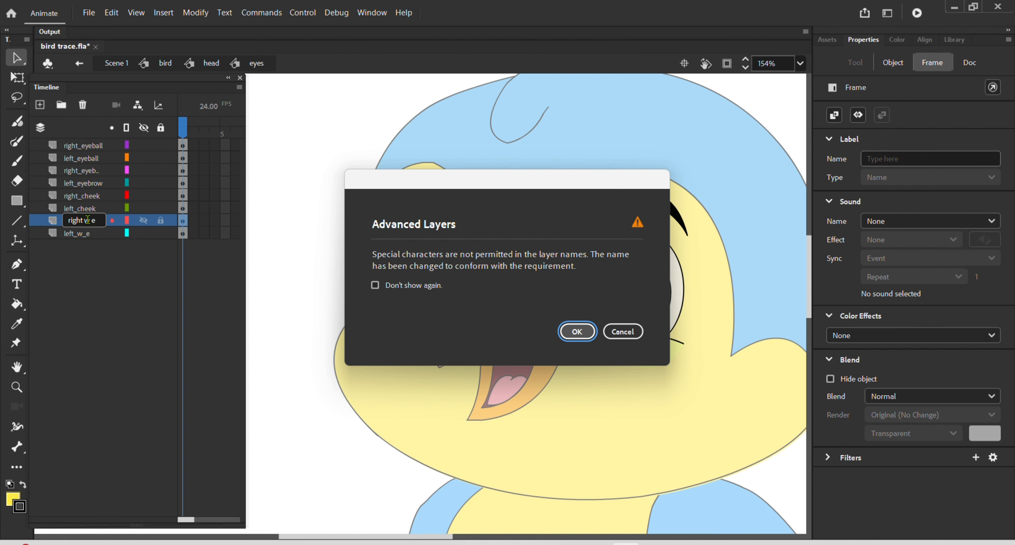
pyautogui.press('Return')
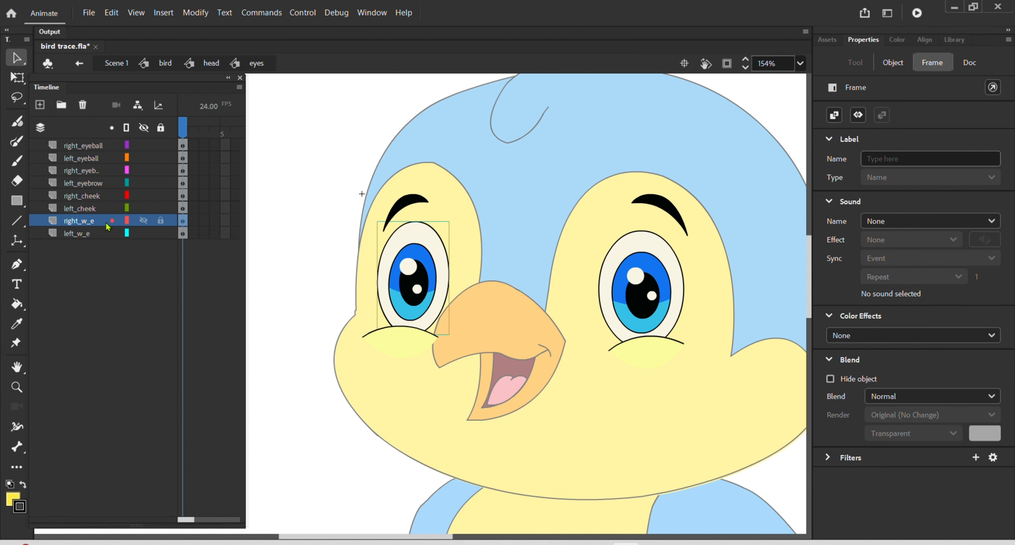
# - Leave the eyes symbol and open the mouth 2 symbol nested inside the head's mouth symbol
pyautogui.scroll(-2, 429, 276)
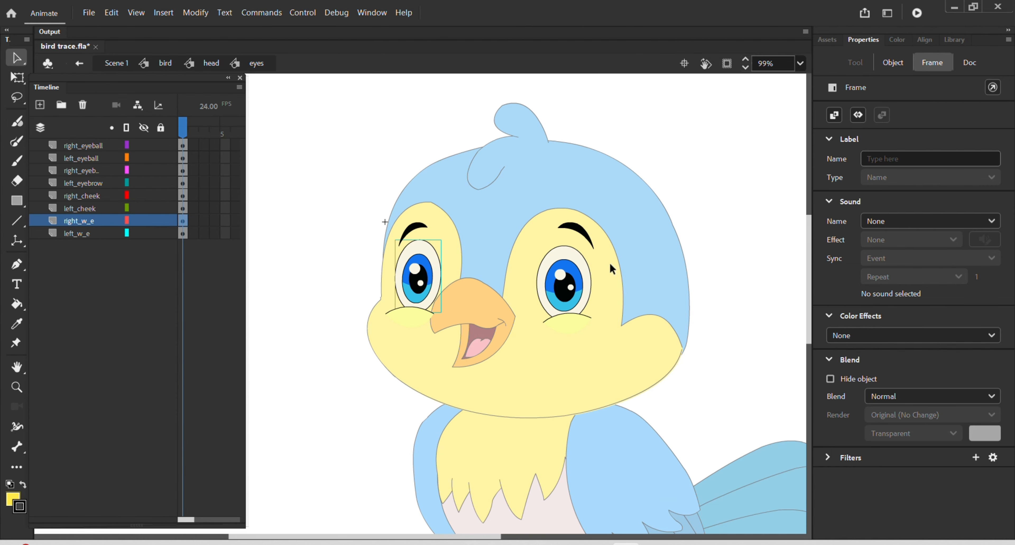
pyautogui.click(705, 246)
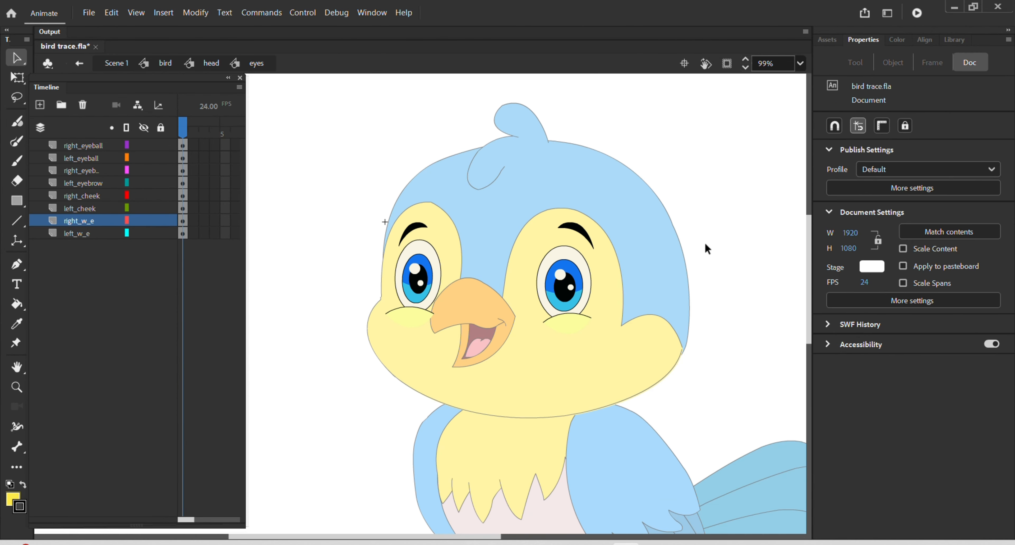
pyautogui.doubleClick(705, 241)
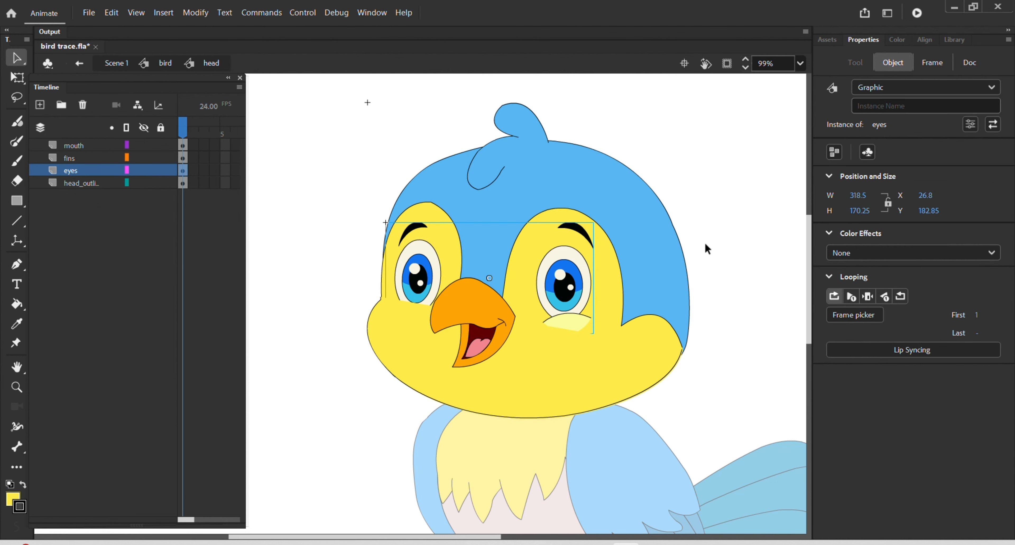
pyautogui.doubleClick(479, 307)
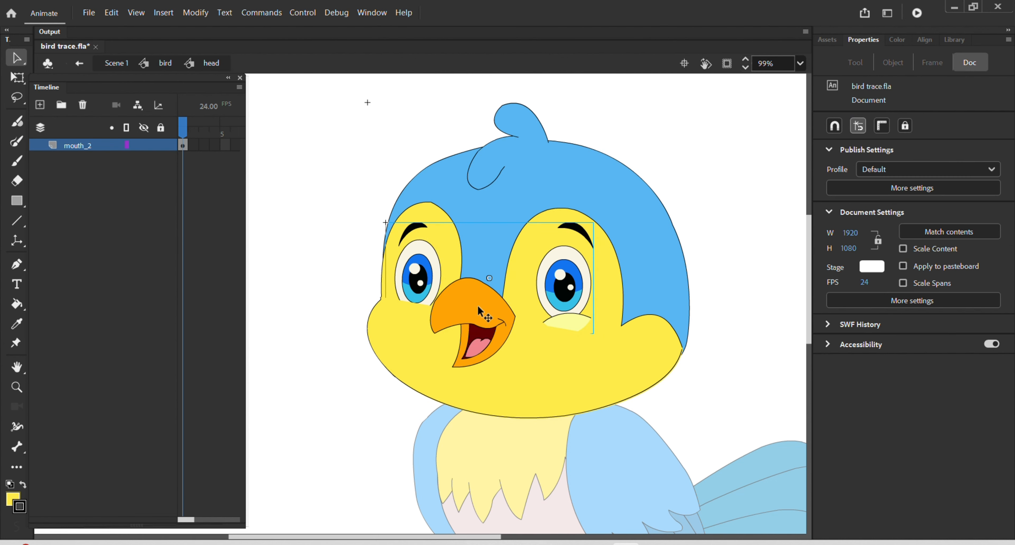
pyautogui.click(478, 307)
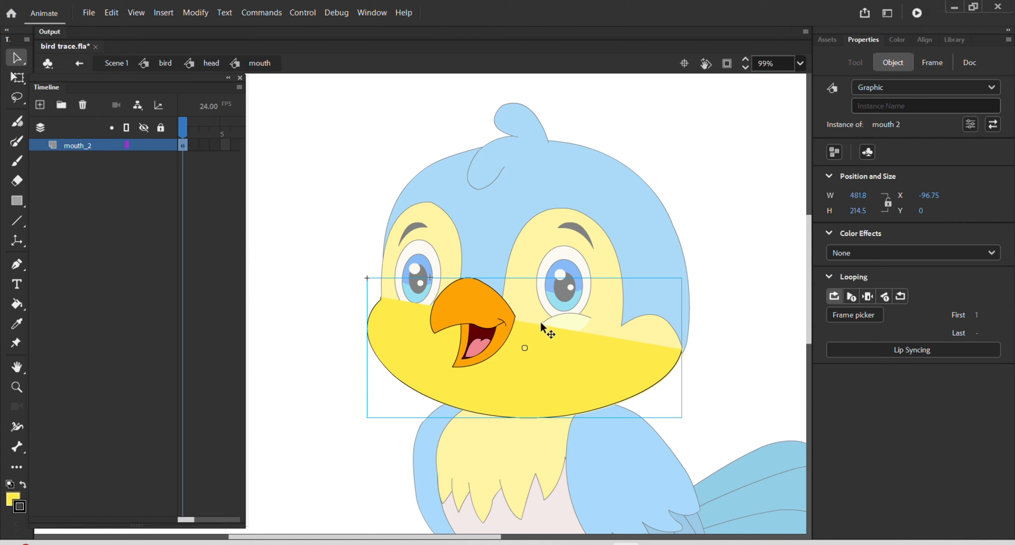
pyautogui.doubleClick(456, 311)
pyautogui.click(456, 310)
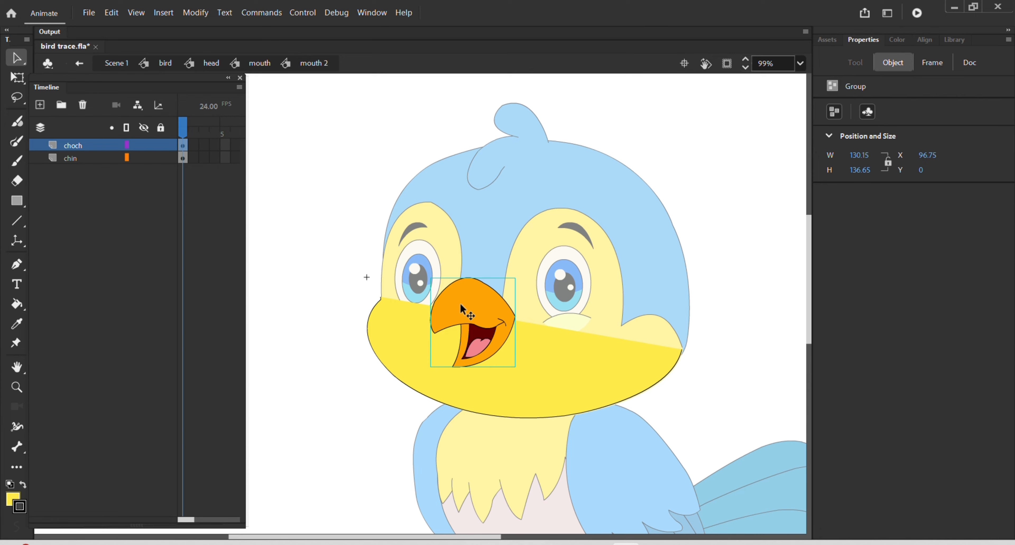
# - Try moving the beak group up and away from the chin, and undo the move
pyautogui.moveTo(463, 309); pyautogui.dragTo(529, 251)
pyautogui.click(445, 342)
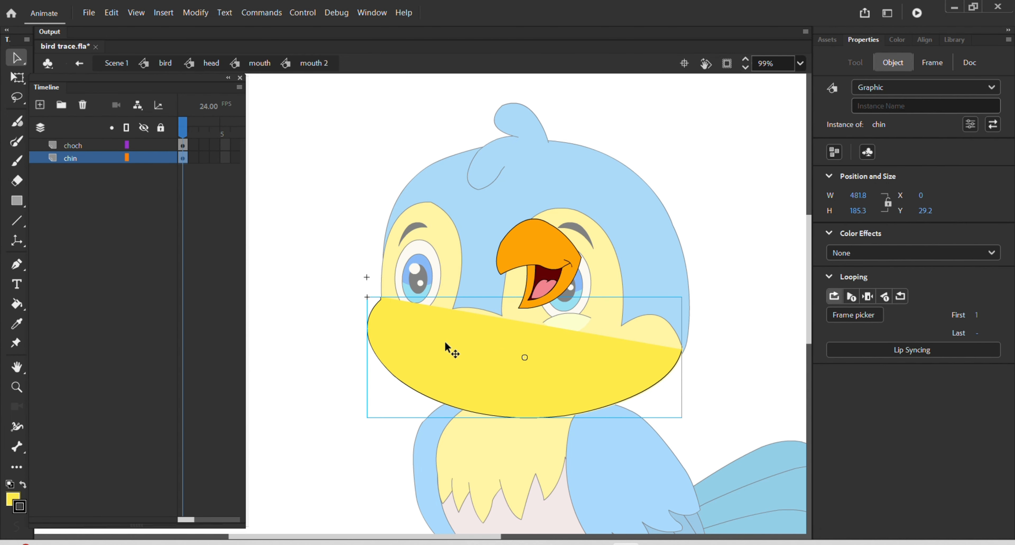
pyautogui.hotkey('ctrl', 'z')
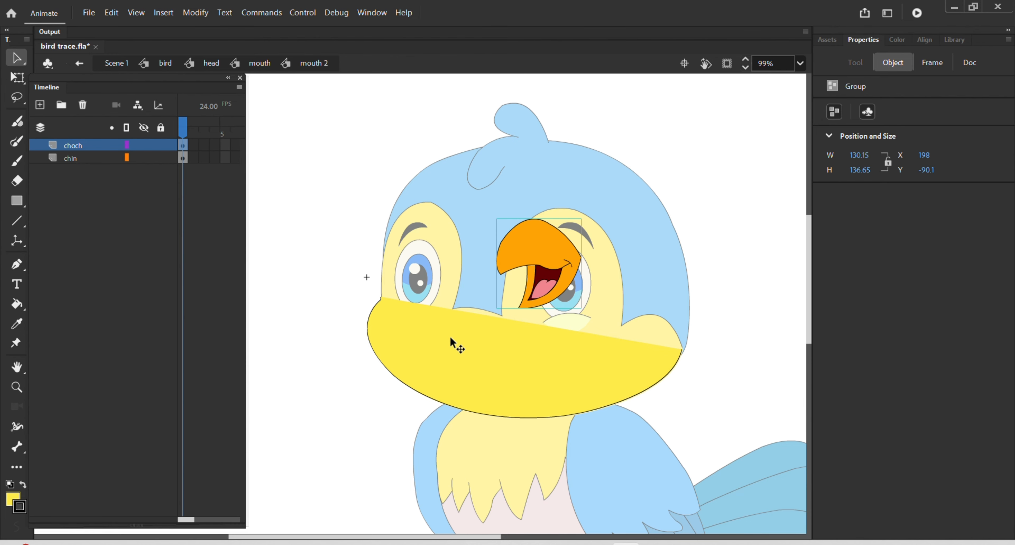
pyautogui.hotkey('ctrl', 'z')
pyautogui.click(512, 411)
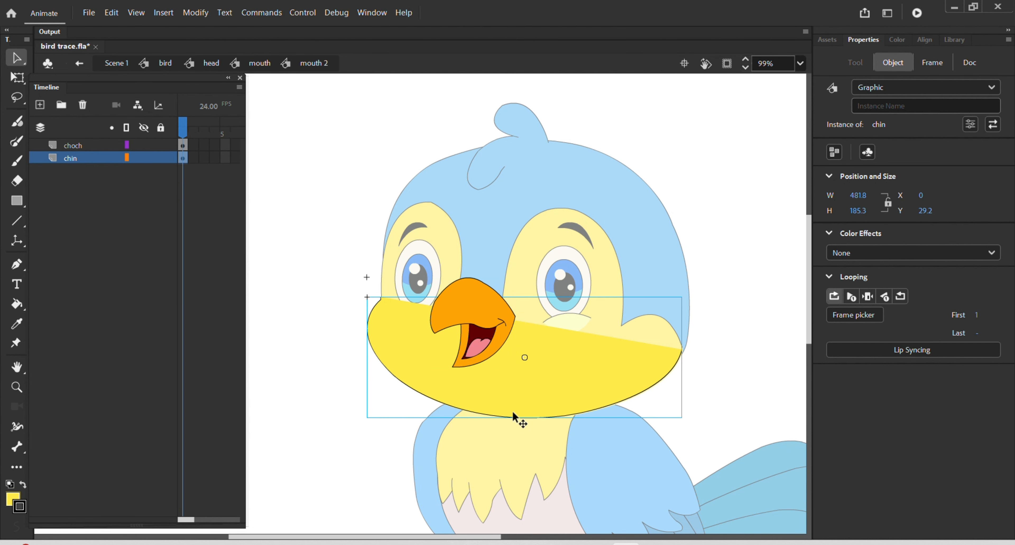
pyautogui.click(485, 326)
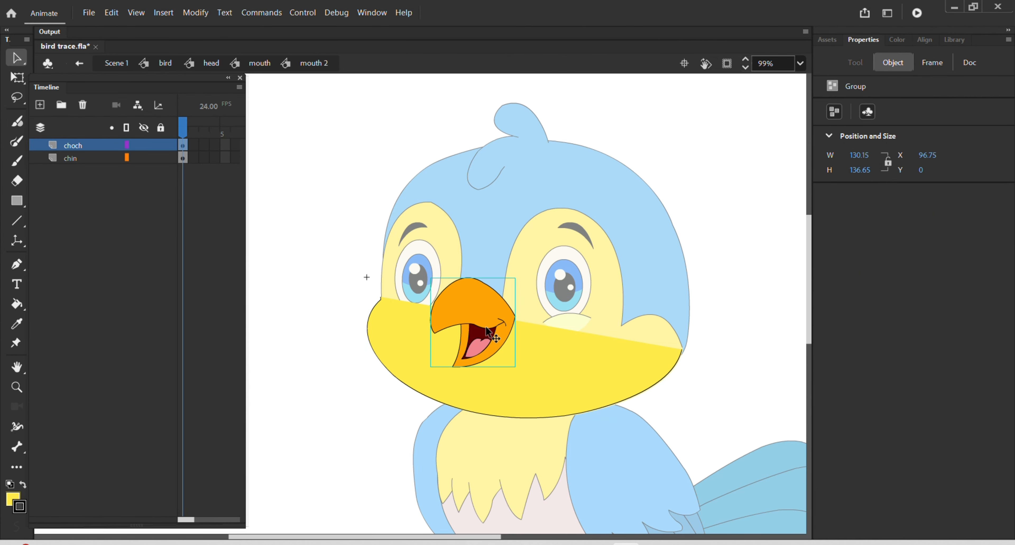
# - Leave the nested mouth and head symbols and return to the bird symbol
pyautogui.scroll(-6, 486, 326)
pyautogui.scroll(3, 487, 333)
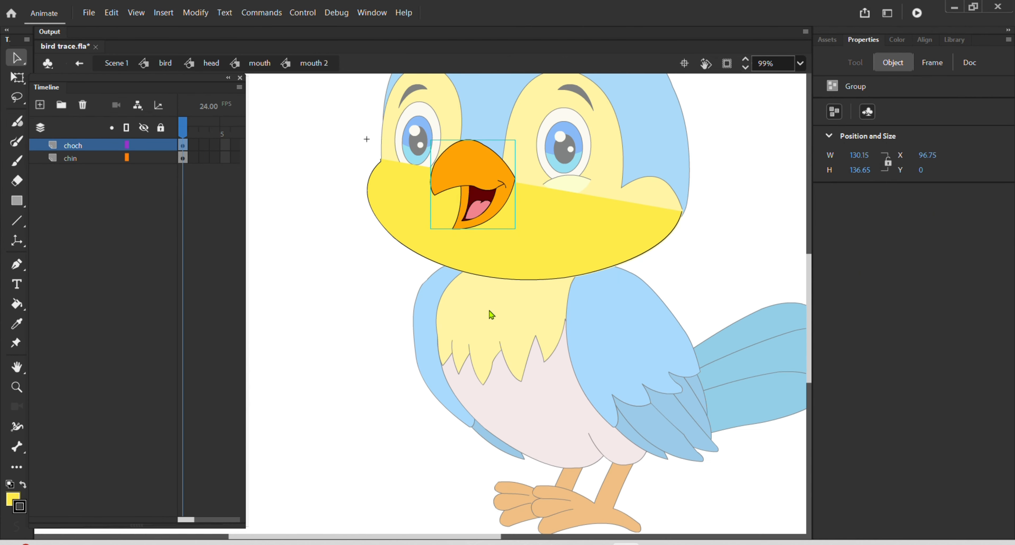
pyautogui.doubleClick(659, 277)
pyautogui.doubleClick(542, 336)
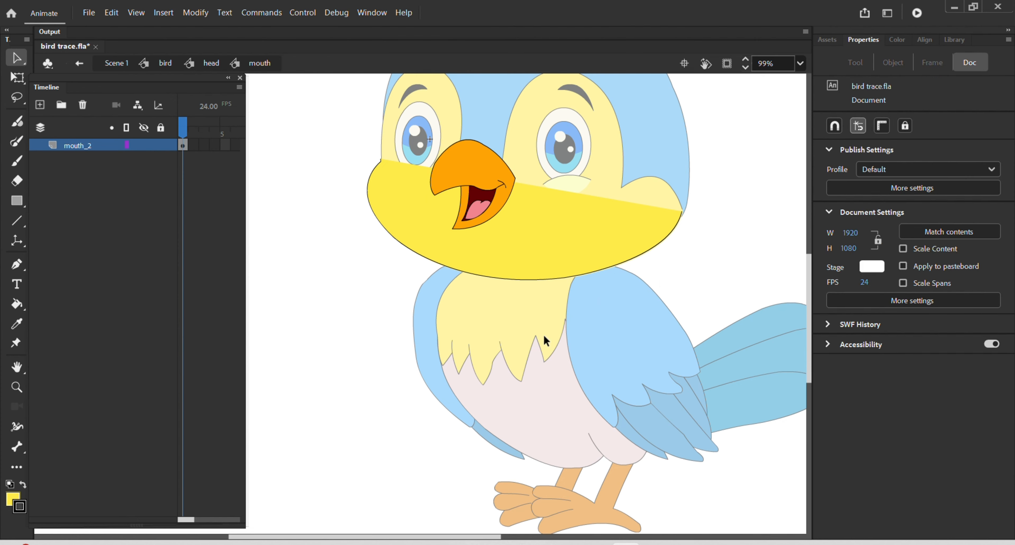
pyautogui.doubleClick(541, 335)
pyautogui.doubleClick(539, 337)
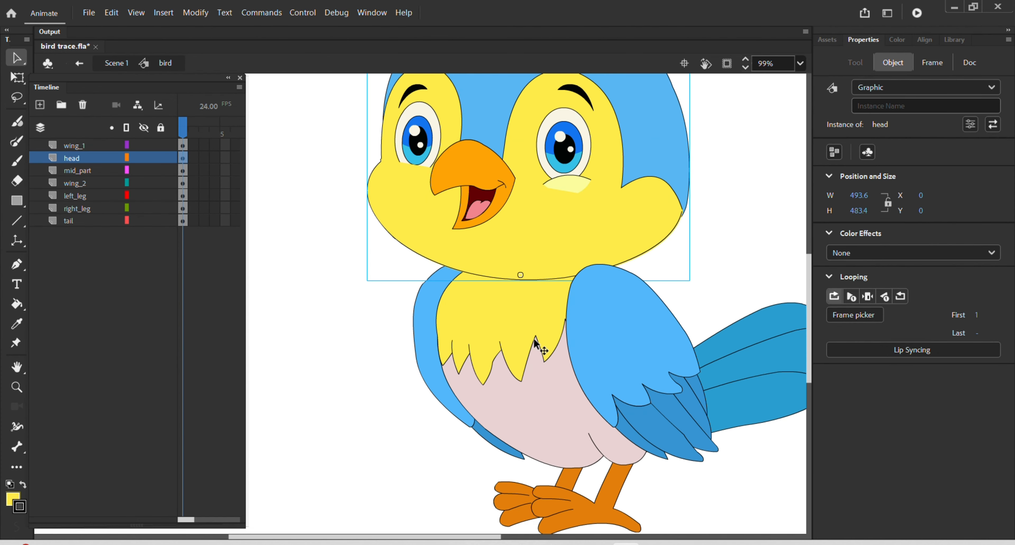
# - Inside the mid part symbol, try moving the yellow chest piece and the lower body apart, and undo the moves
pyautogui.click(535, 341)
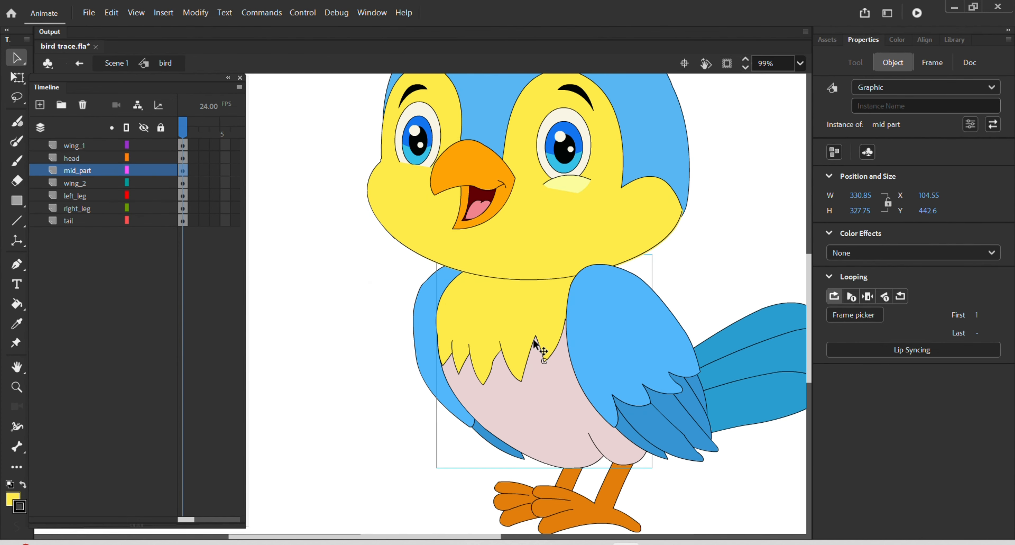
pyautogui.doubleClick(515, 339)
pyautogui.click(512, 334)
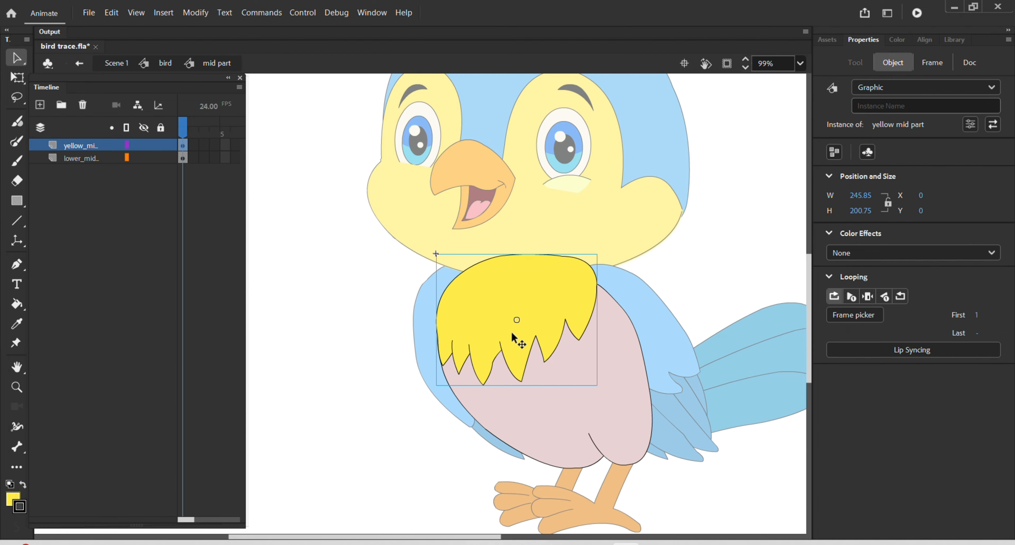
pyautogui.moveTo(435, 266); pyautogui.dragTo(430, 263)
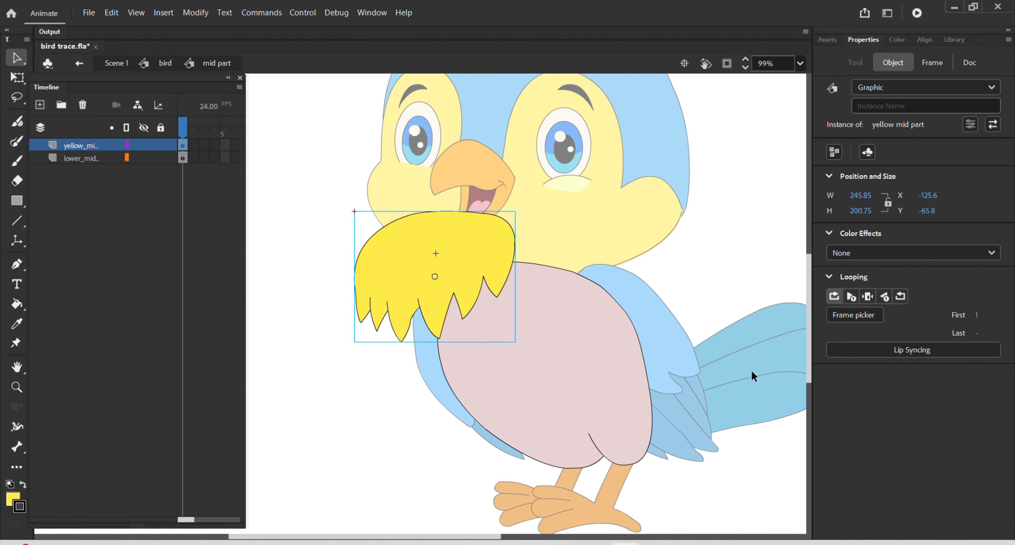
pyautogui.moveTo(622, 362); pyautogui.dragTo(659, 359)
pyautogui.hotkey('ctrl', 'z')
pyautogui.hotkey('ctrl', 'z')
pyautogui.hotkey('ctrl', 'z')
pyautogui.hotkey('ctrl', 'z')
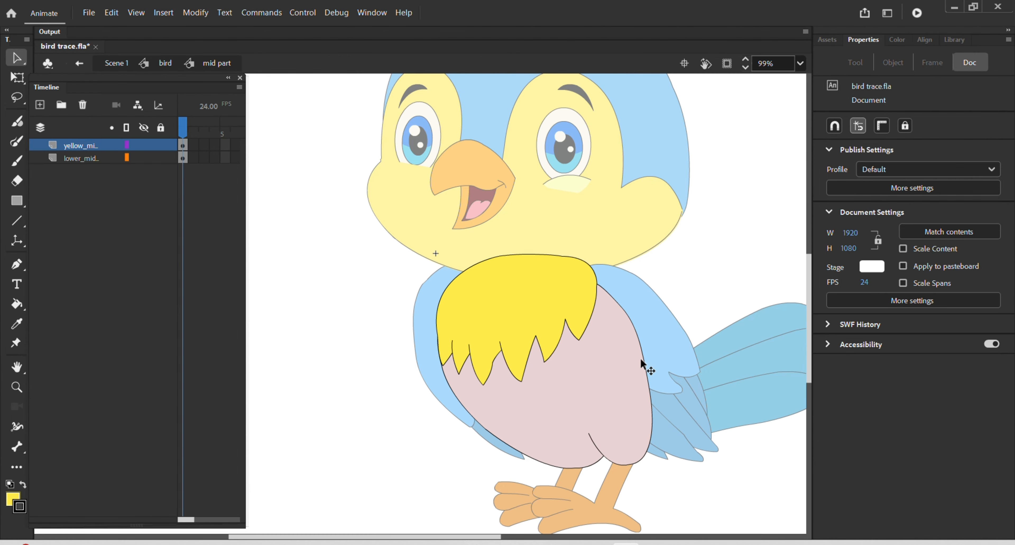
# - Return to the bird symbol, bring the whole character into view and clear the selection
pyautogui.doubleClick(684, 260)
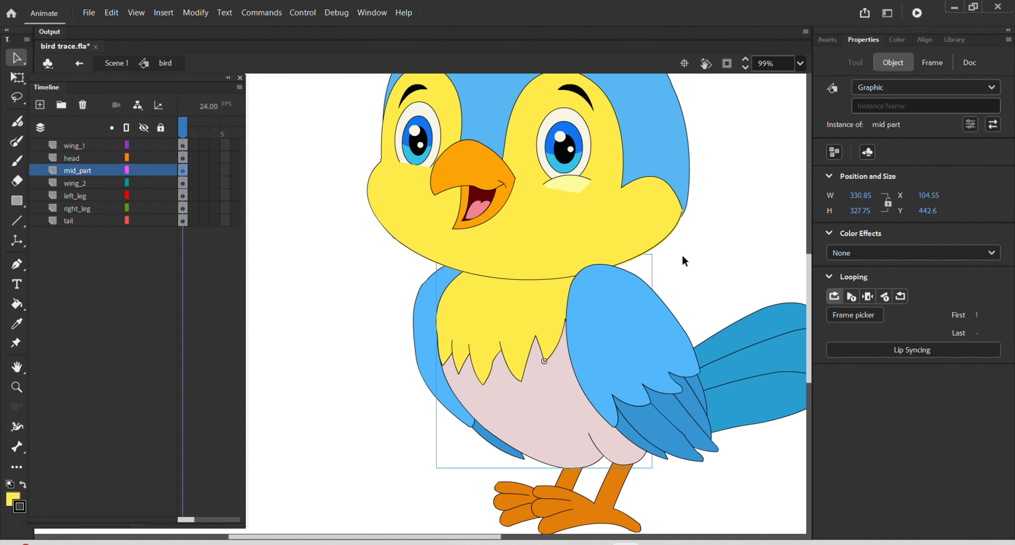
pyautogui.scroll(-3, 682, 255)
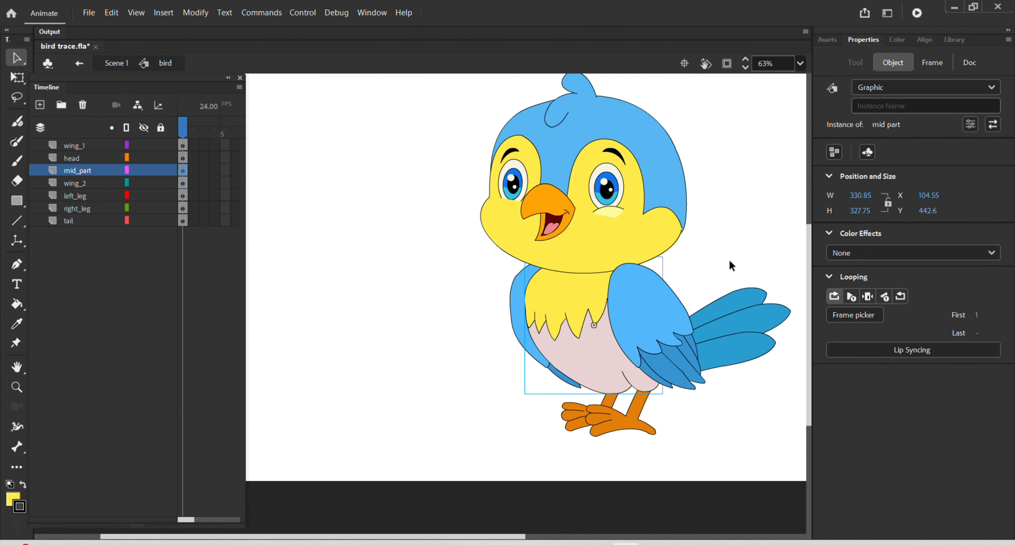
pyautogui.moveTo(729, 260); pyautogui.dragTo(645, 303)
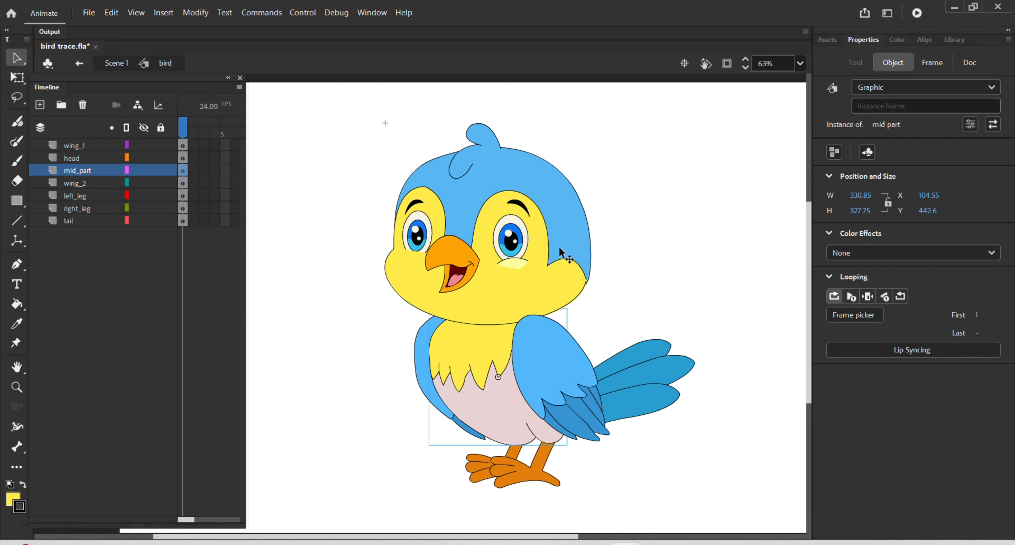
pyautogui.click(608, 177)
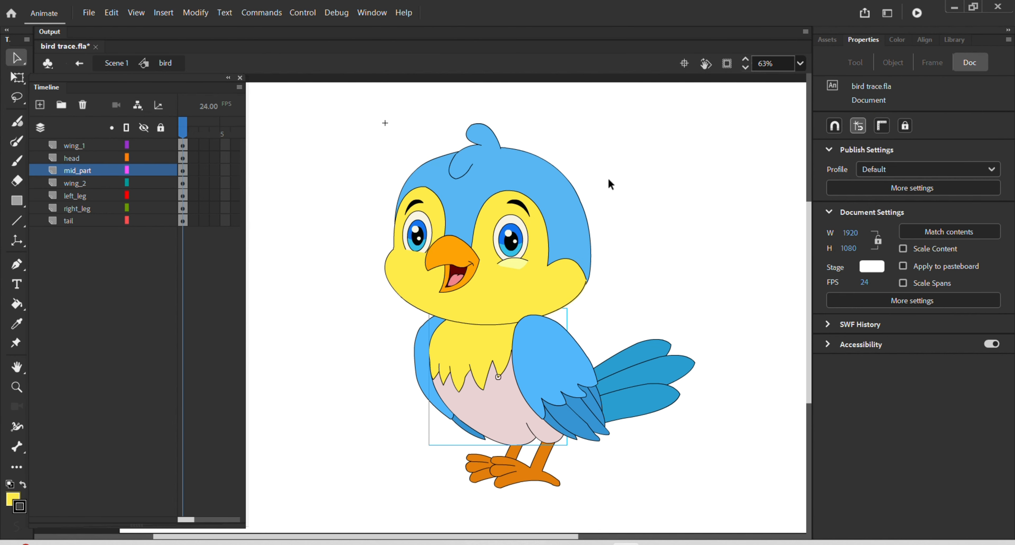